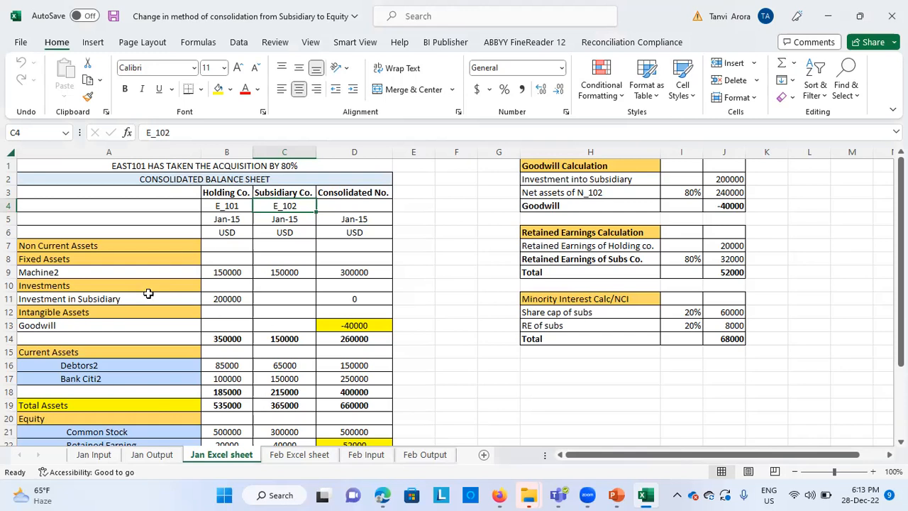
- Review the Investment in Subsidiary, Retained Earning, Minority Interest and Goodwill lines of the January consolidated balance sheet
click(177, 302)
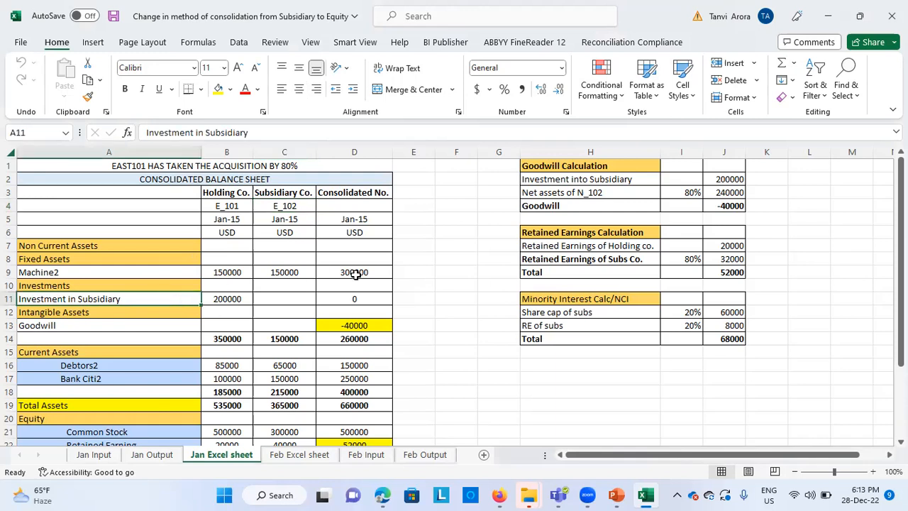
click(359, 297)
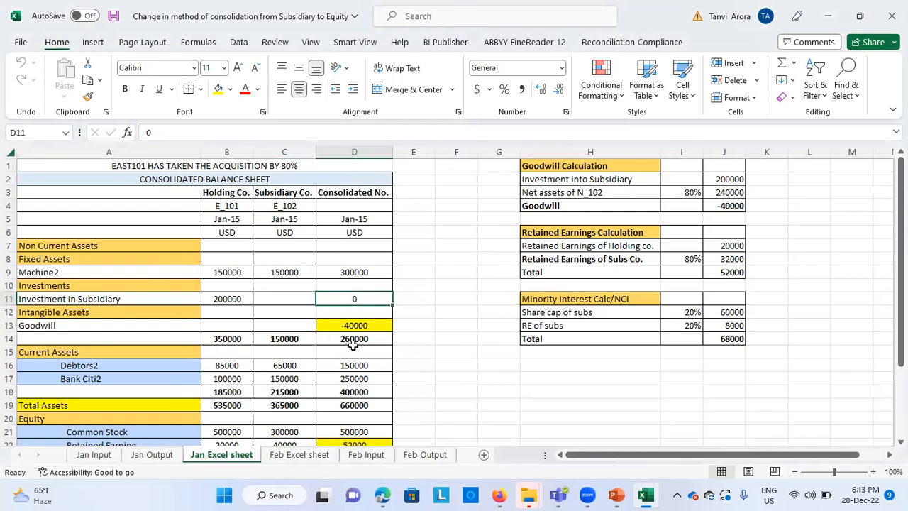
scroll(312, 362, down, 2)
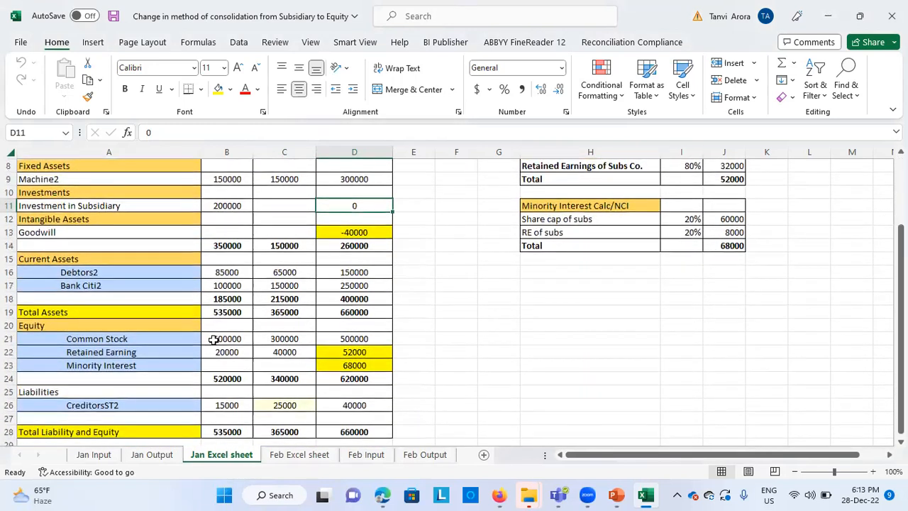
click(160, 350)
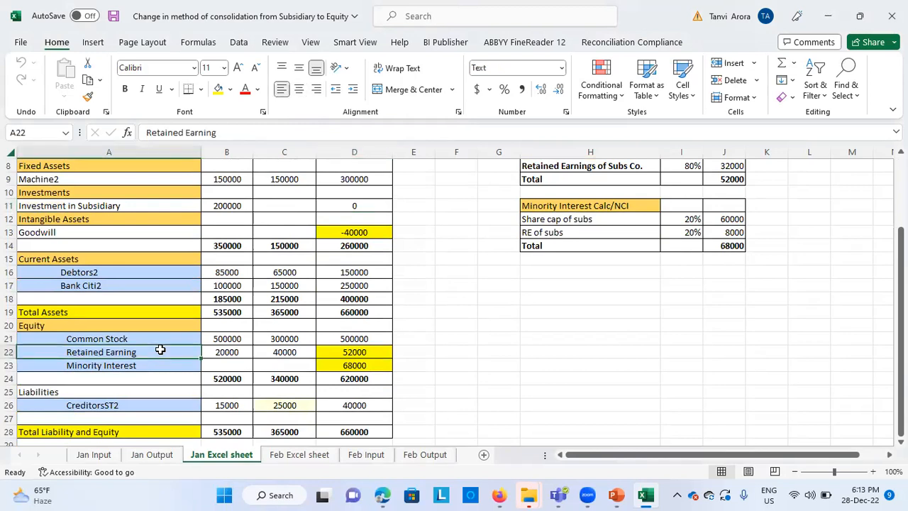
click(162, 365)
scroll(168, 406, down, 3)
scroll(168, 405, up, 2)
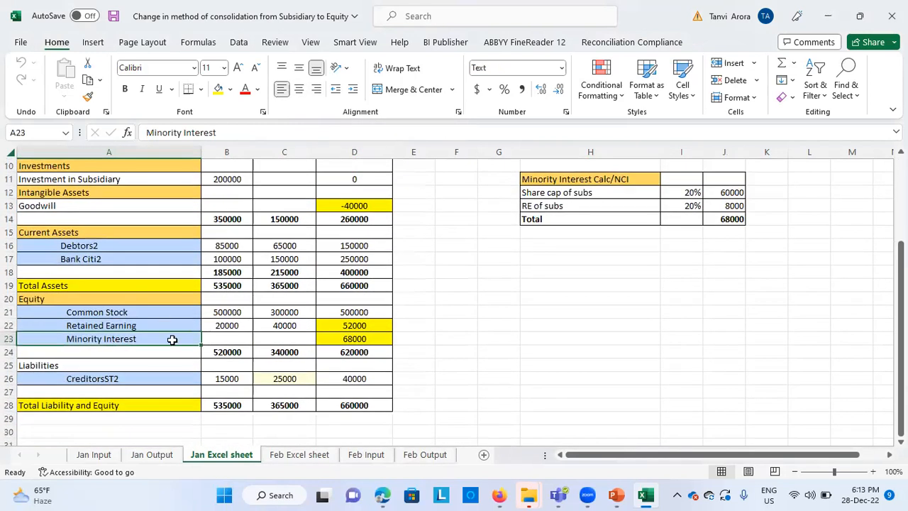
click(340, 205)
scroll(461, 228, up, 2)
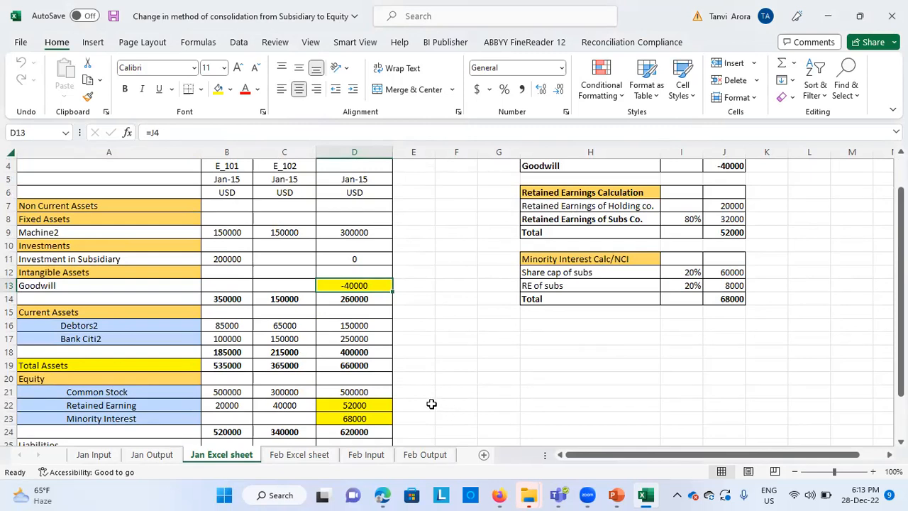
scroll(446, 397, down, 1)
scroll(416, 353, up, 2)
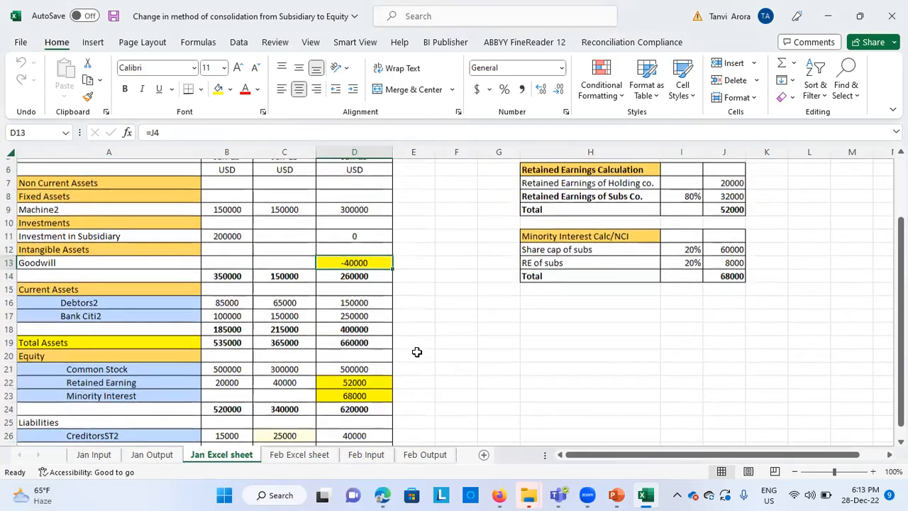
- Compare the holding and subsidiary figures with the consolidated ones for Machine2, Investment in Subsidiary, Goodwill and Debtors2
click(218, 246)
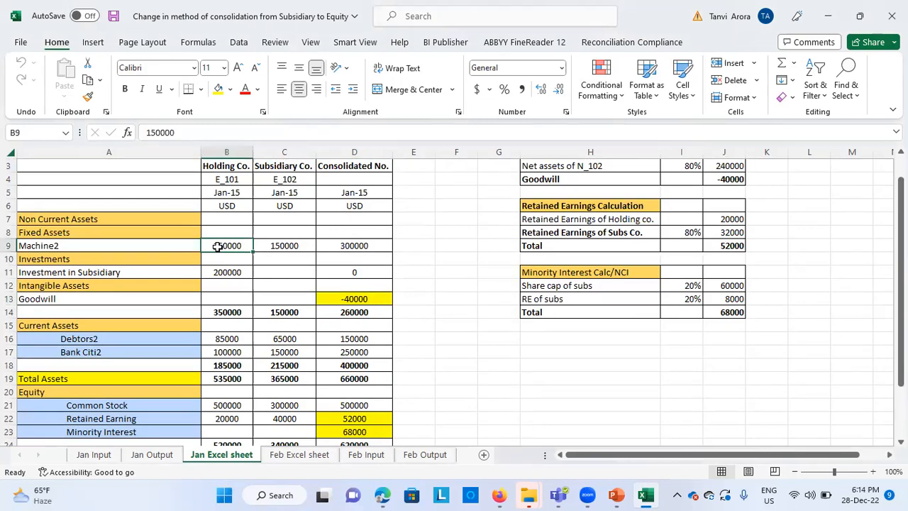
key(shift+Right)
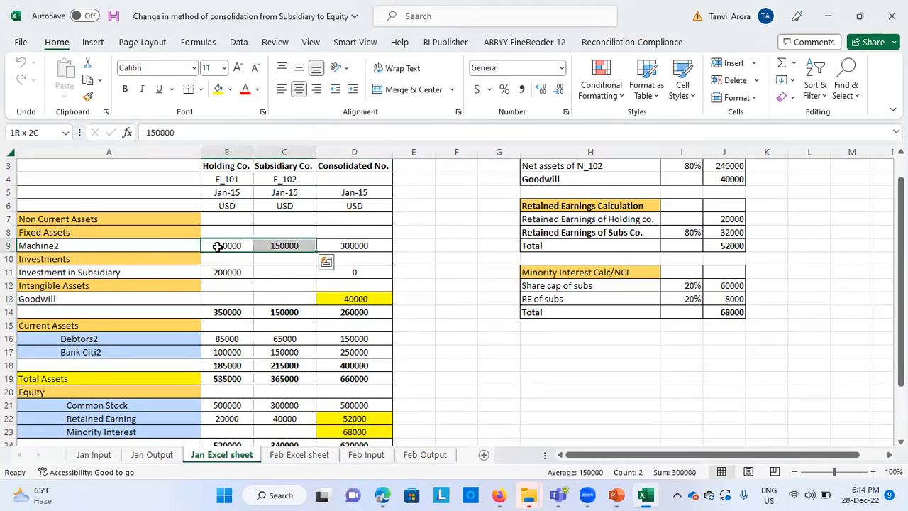
click(369, 246)
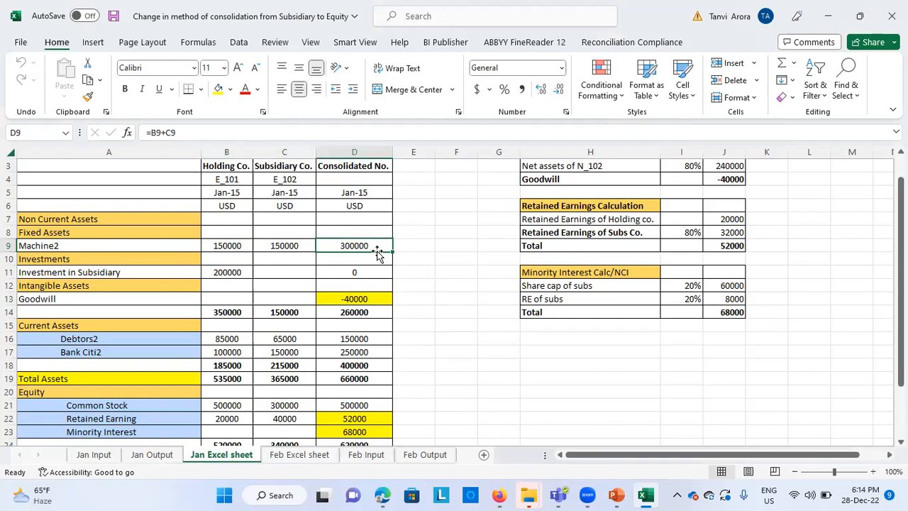
click(229, 276)
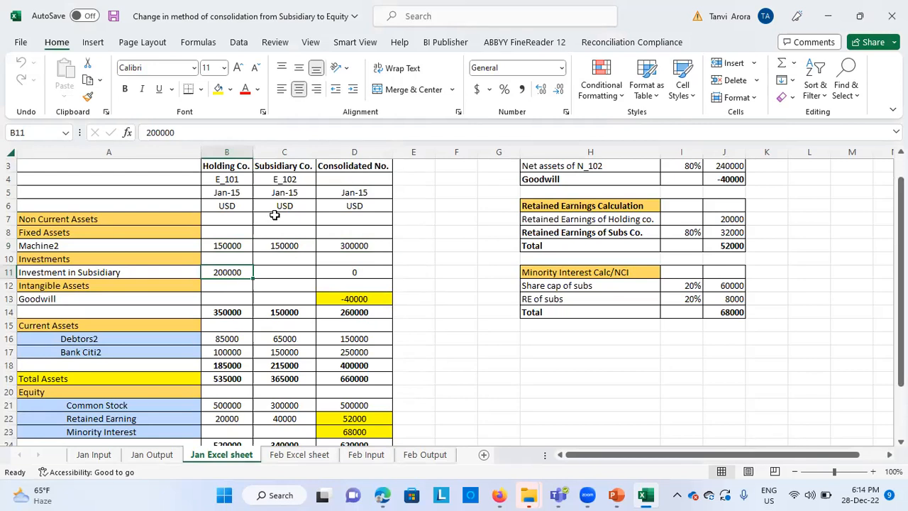
click(330, 273)
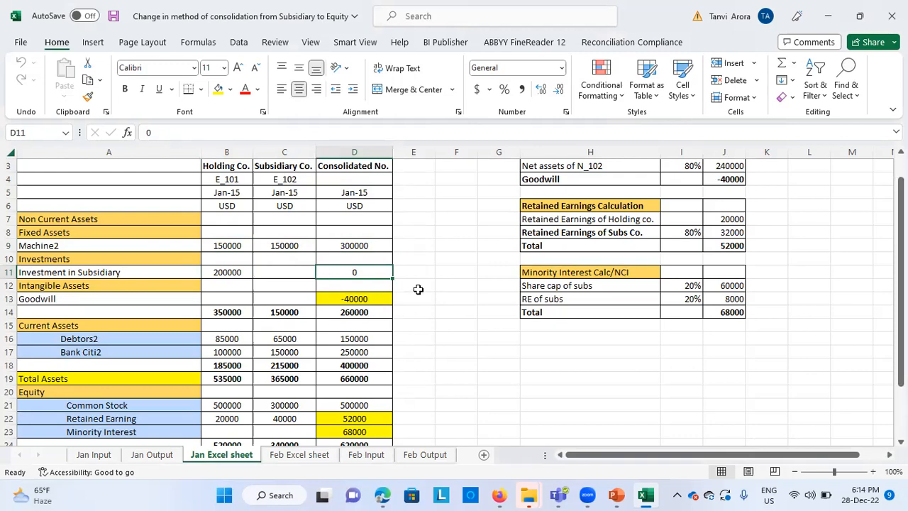
click(330, 298)
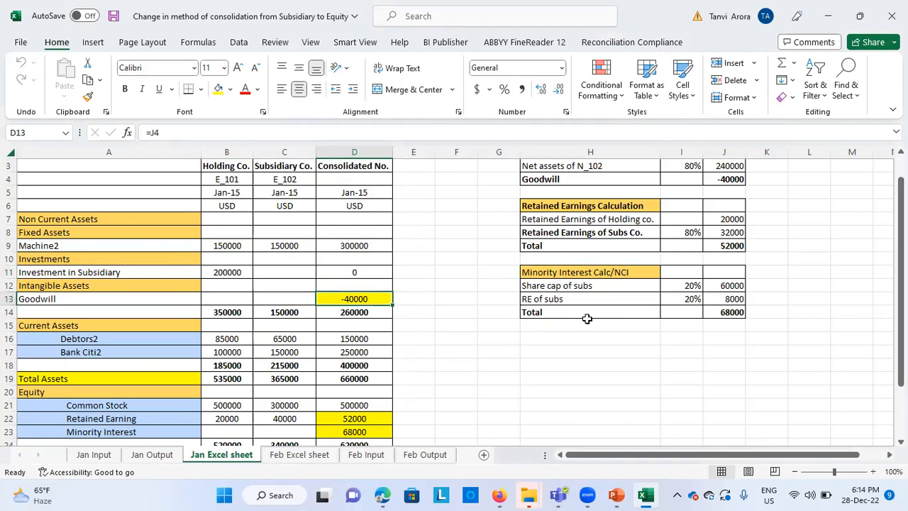
click(228, 338)
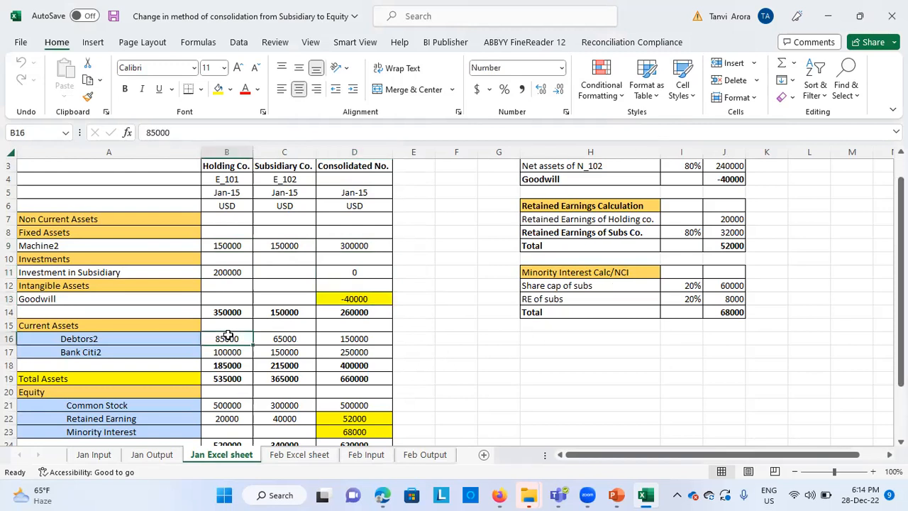
key(shift+Right)
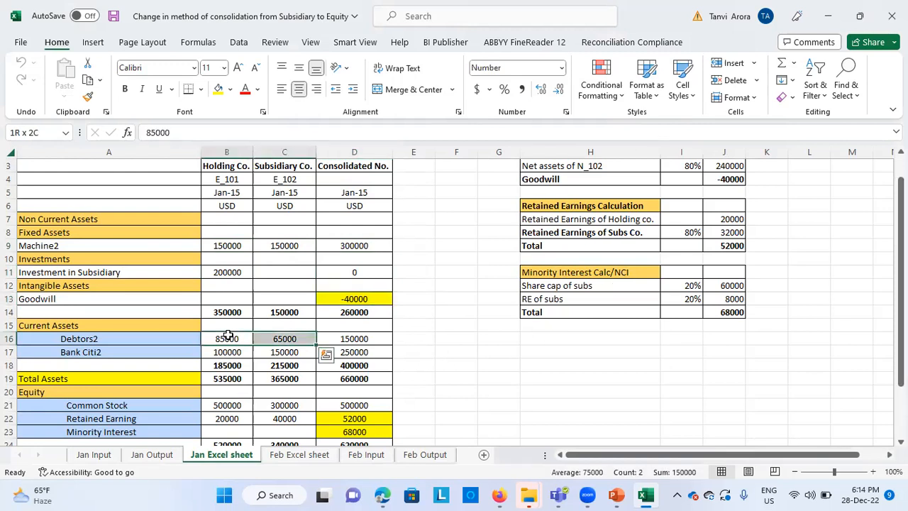
click(358, 337)
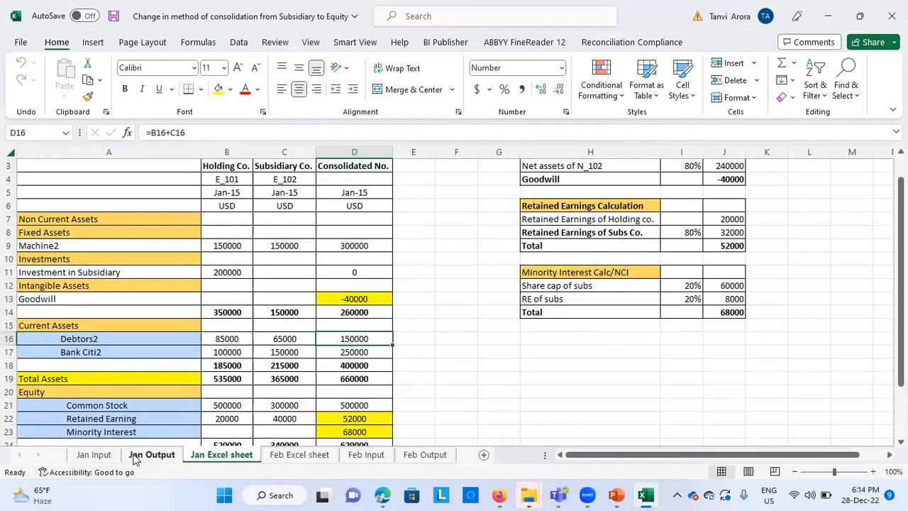
- Examine the Bank Citi2 and total assets figures, plus the equity and liabilities section from Common Stock downward
click(233, 354)
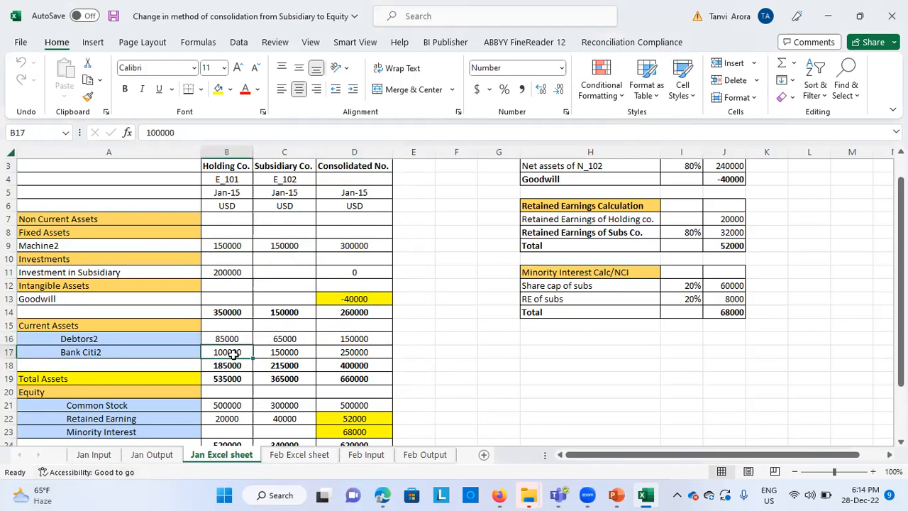
key(shift+Down)
key(shift+Down)
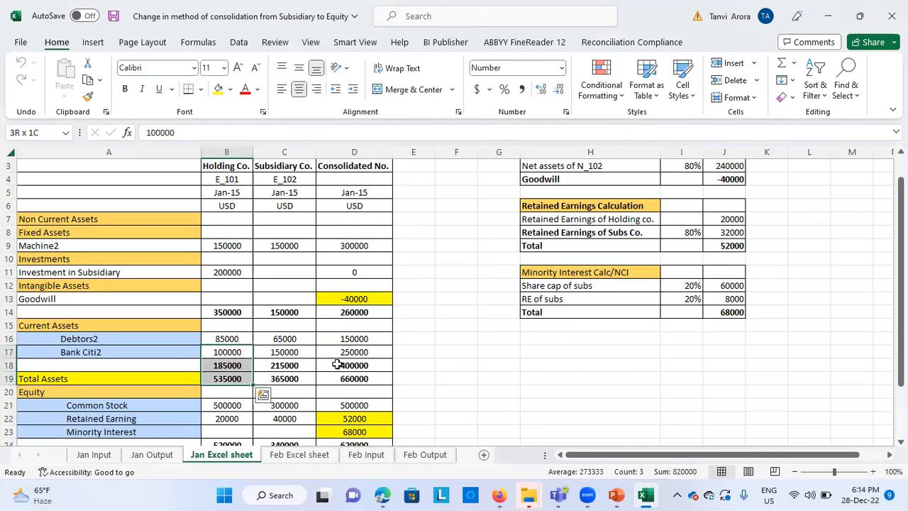
scroll(338, 363, down, 2)
scroll(338, 363, up, 1)
click(235, 325)
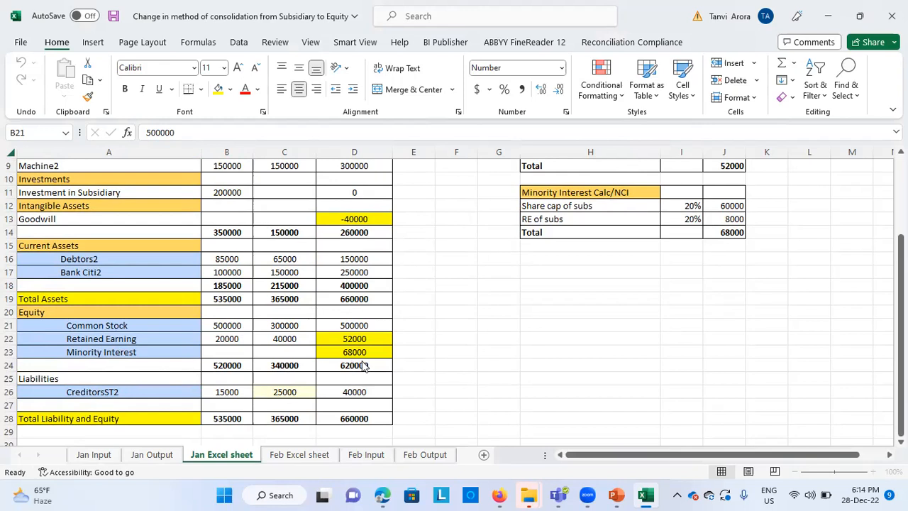
scroll(469, 374, down, 2)
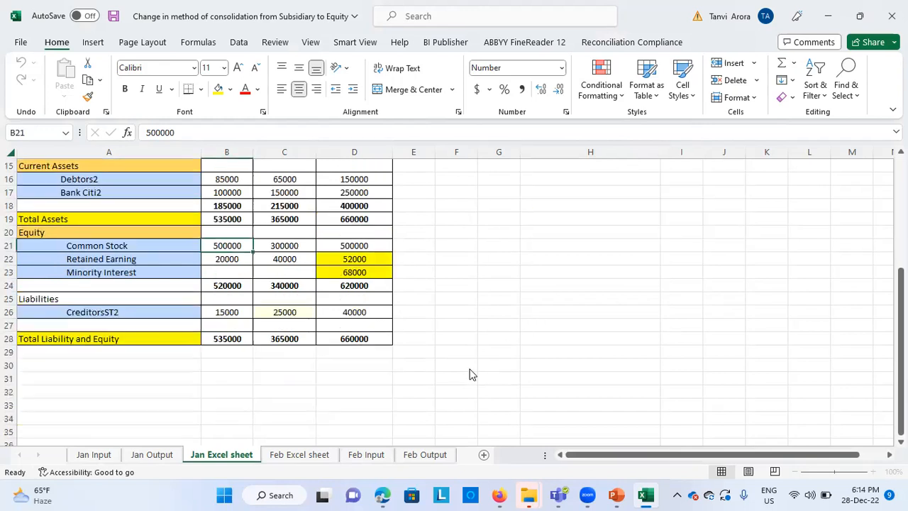
scroll(446, 338, up, 5)
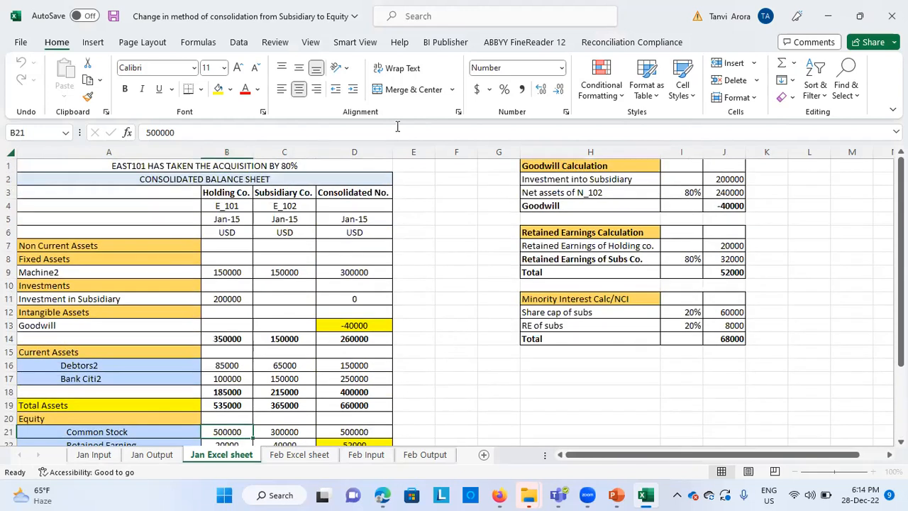
- Correct the net assets label in the Goodwill Calculation table to "Net assets of E_102"
key(alt+Tab)
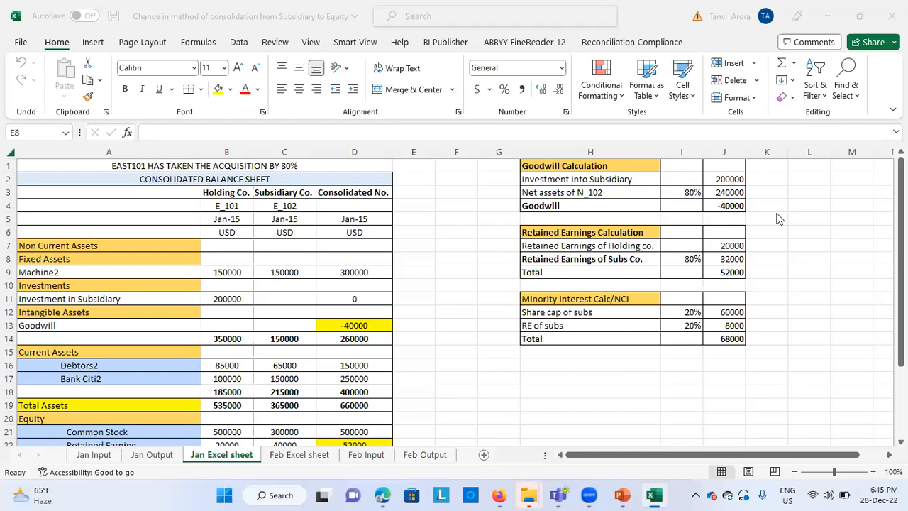
scroll(777, 213, up, 3)
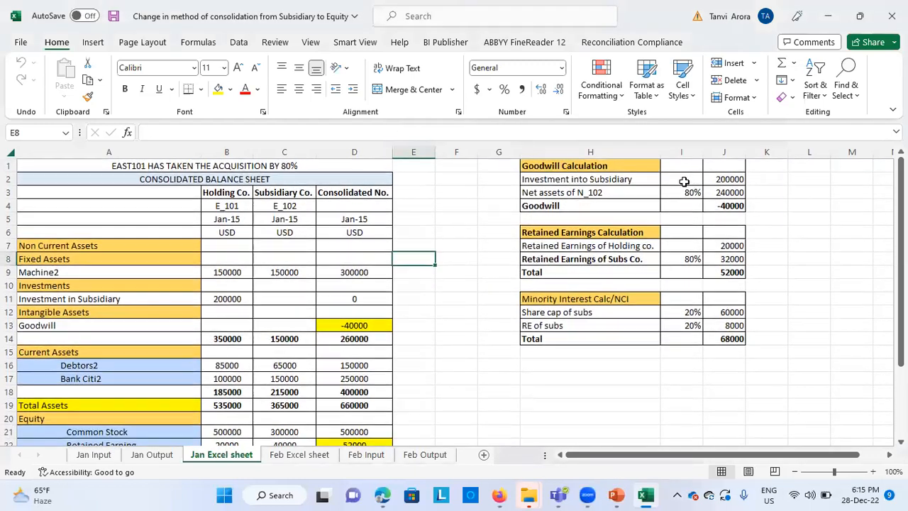
click(646, 179)
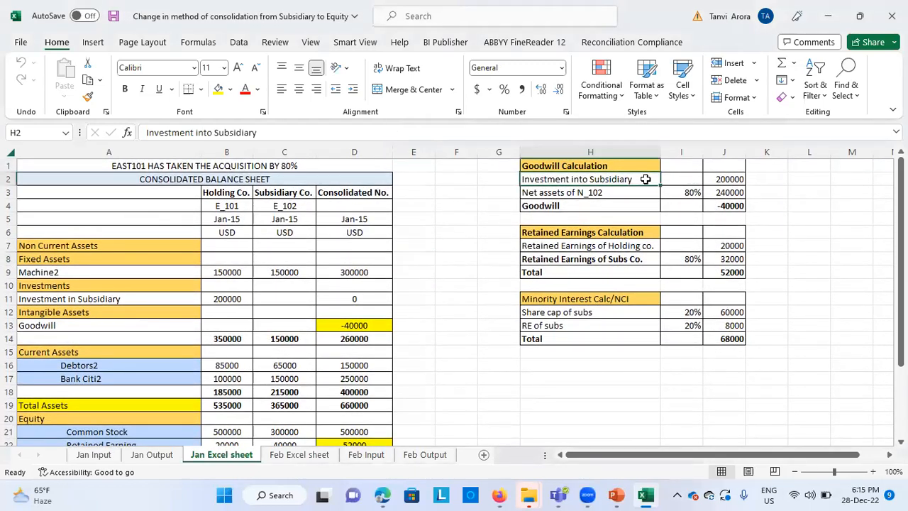
click(618, 192)
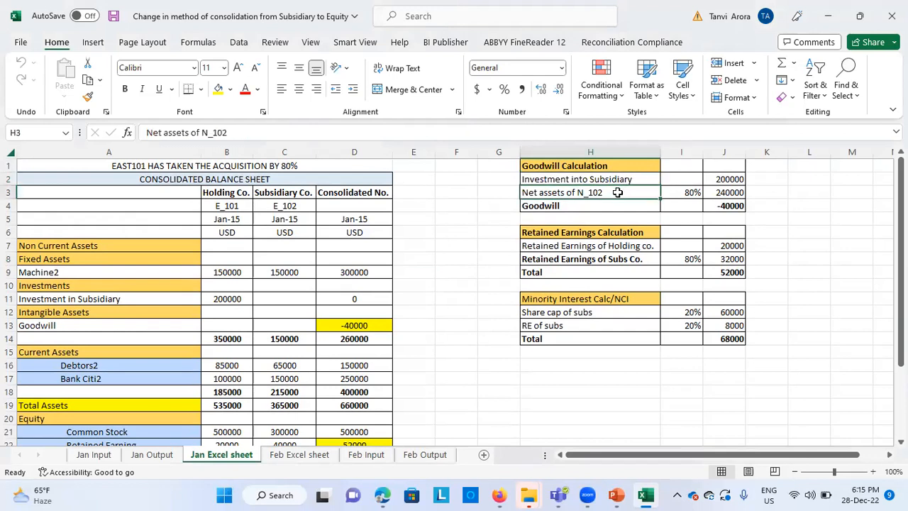
double_click(618, 193)
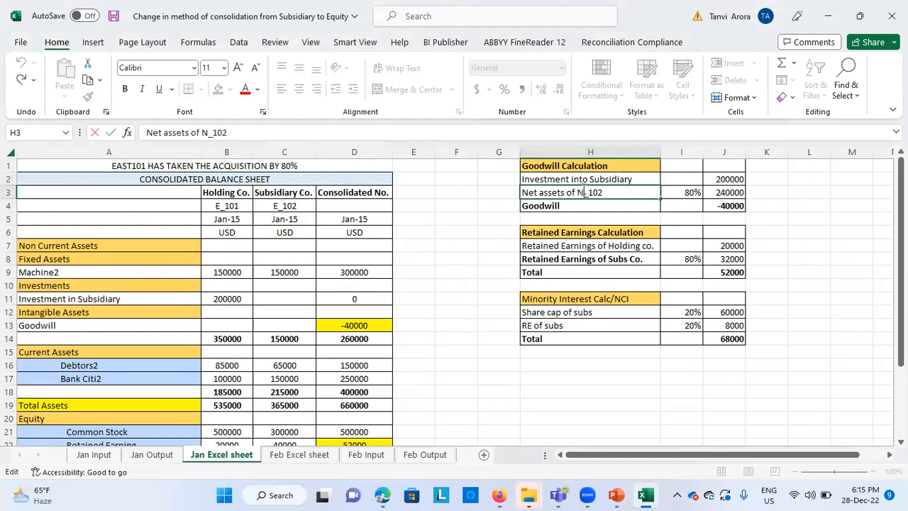
key(BackSpace)
text(E)
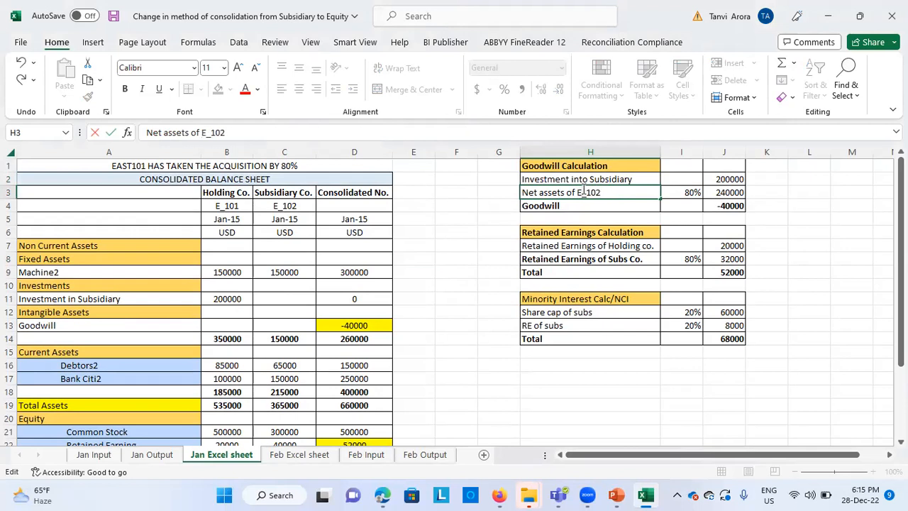
click(474, 228)
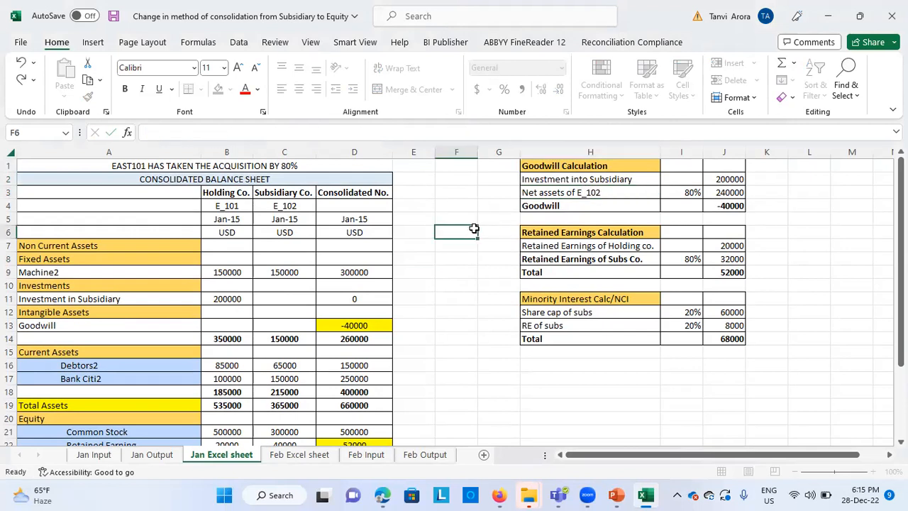
- Inspect the formulas behind the subsidiary investment, E_102 net assets and goodwill amounts in the Goodwill Calculation table
click(715, 183)
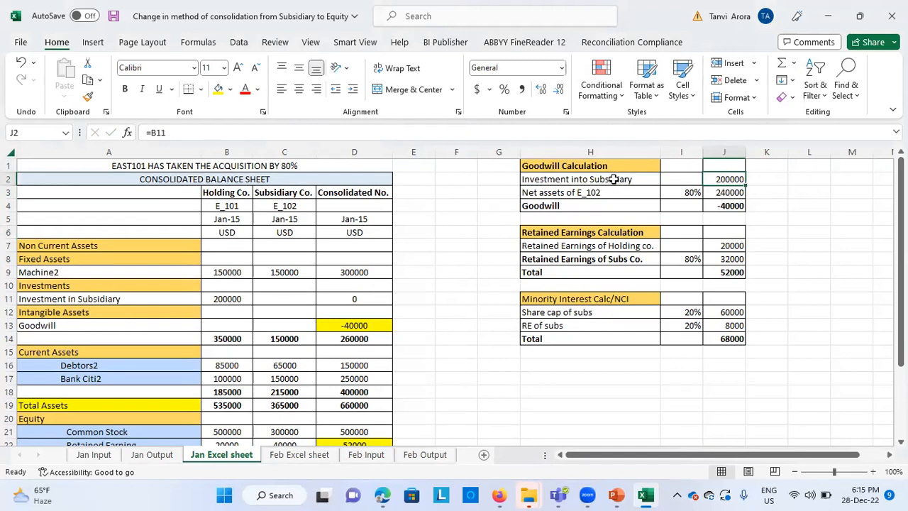
click(591, 193)
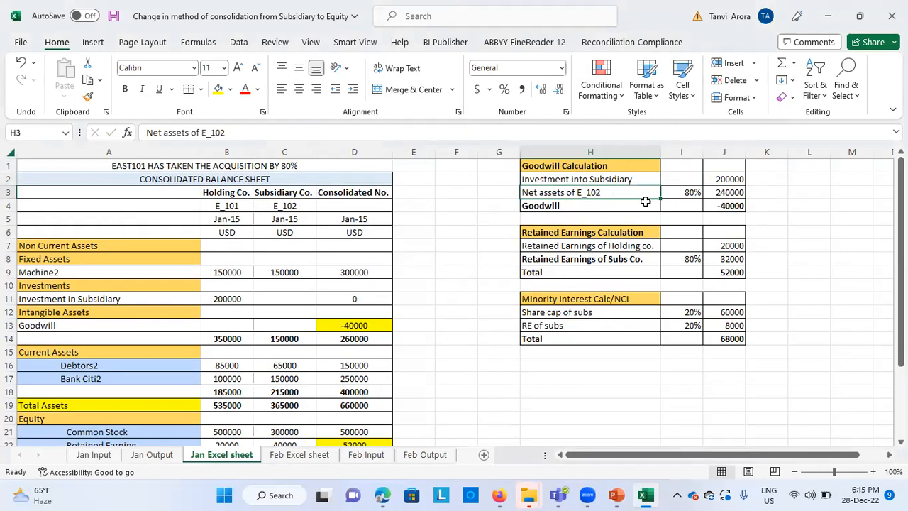
click(721, 191)
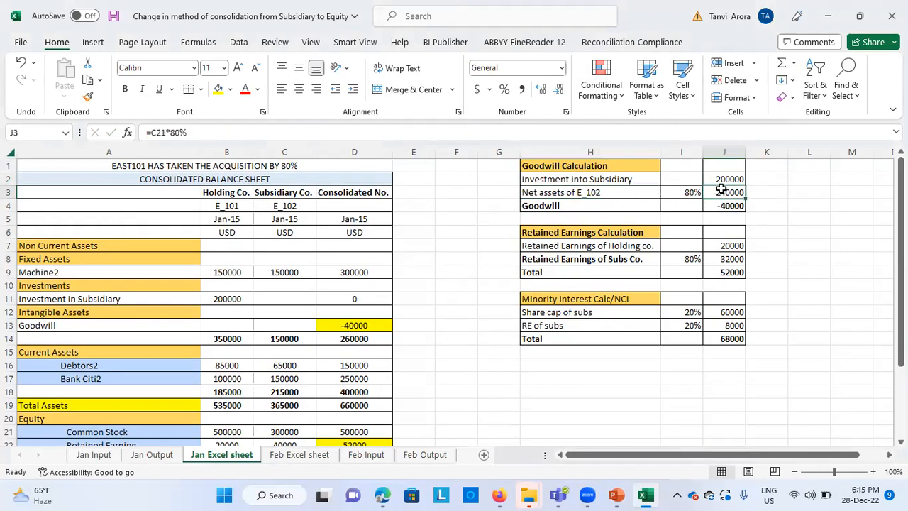
key(F2)
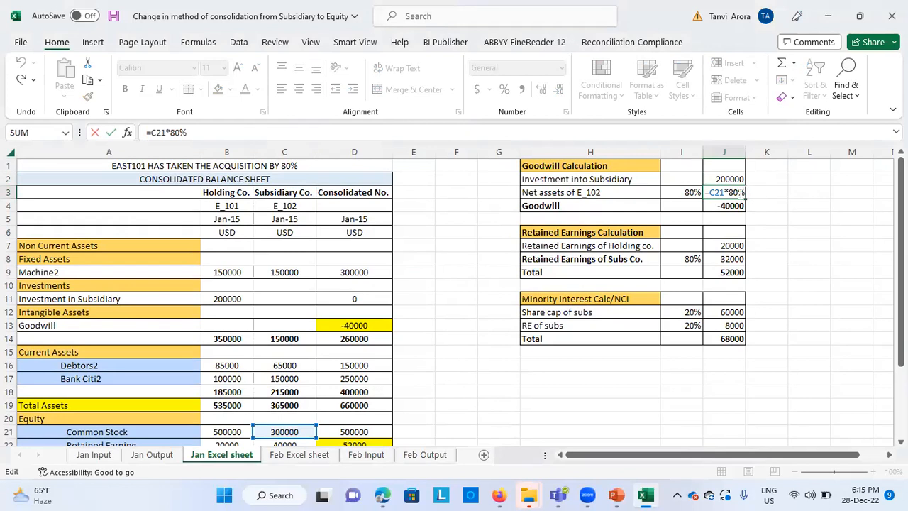
click(799, 182)
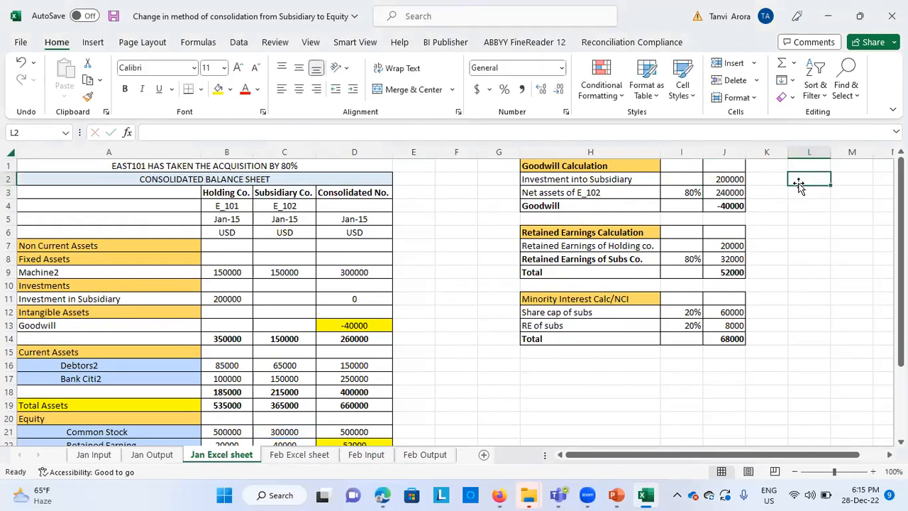
click(748, 193)
click(729, 193)
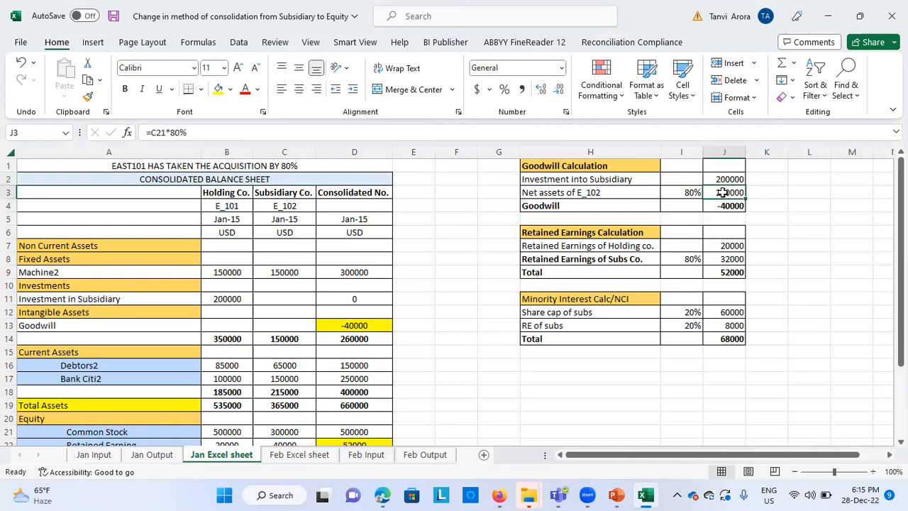
click(729, 208)
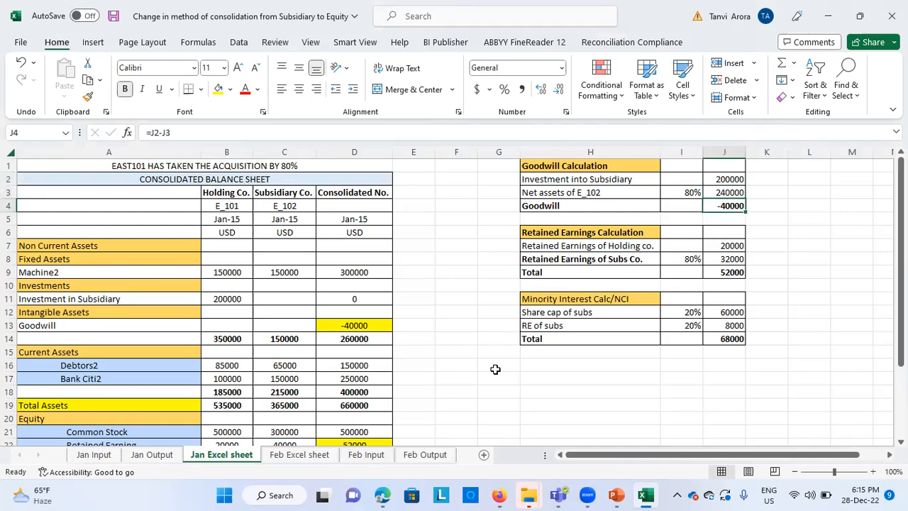
- Check the consolidated Goodwill formula and trace the holding, subsidiary and total amounts in the Retained Earnings Calculation table
click(376, 325)
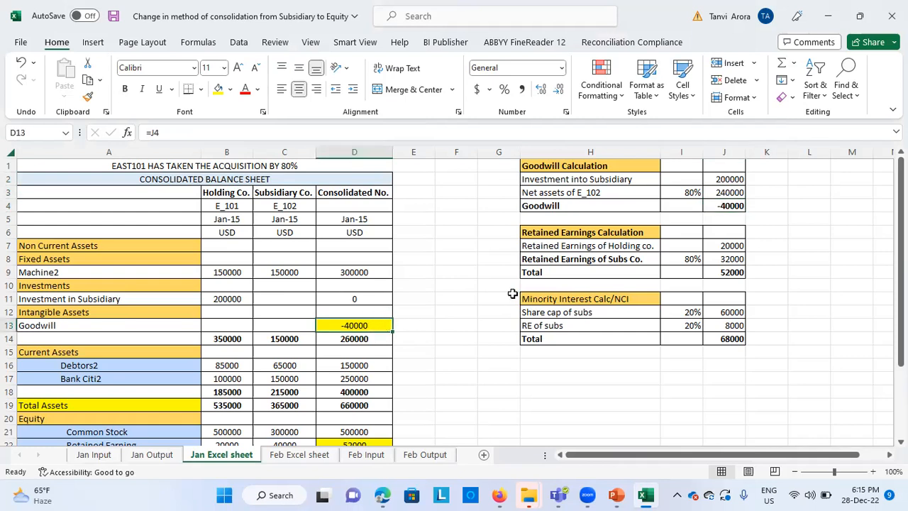
click(581, 243)
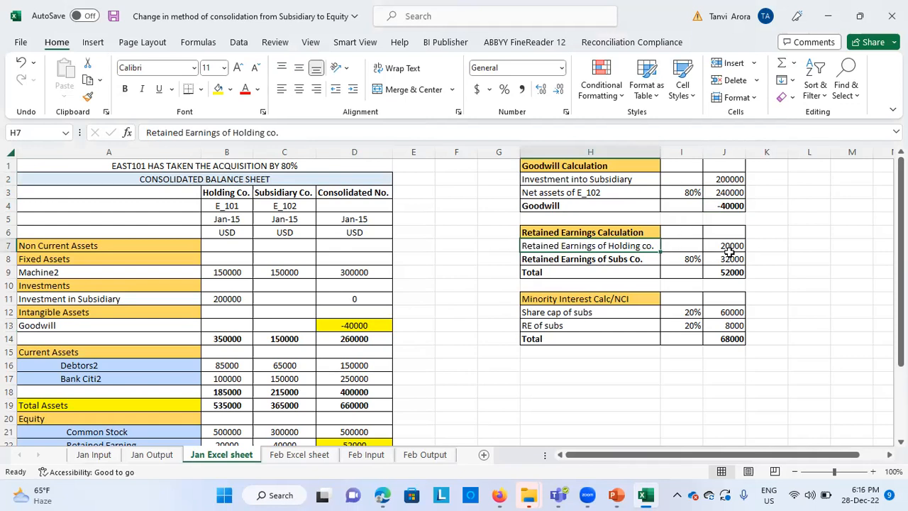
scroll(319, 414, down, 1)
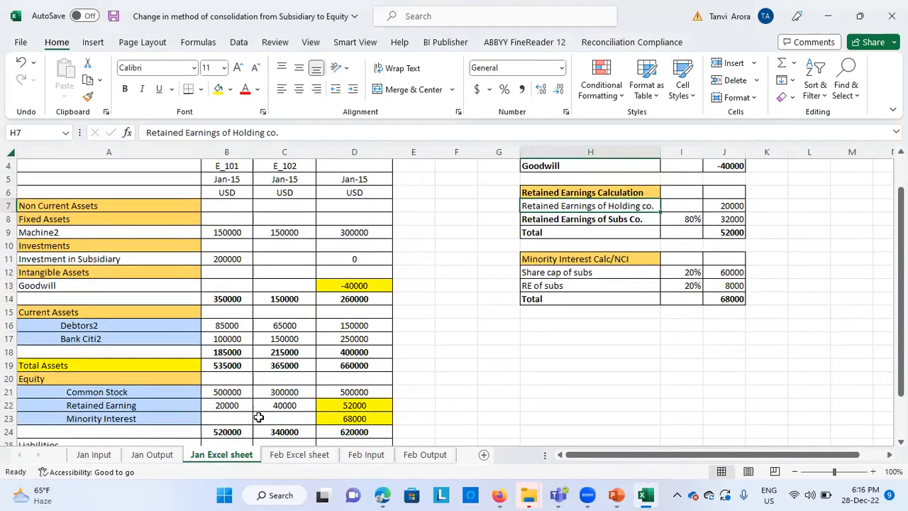
click(234, 405)
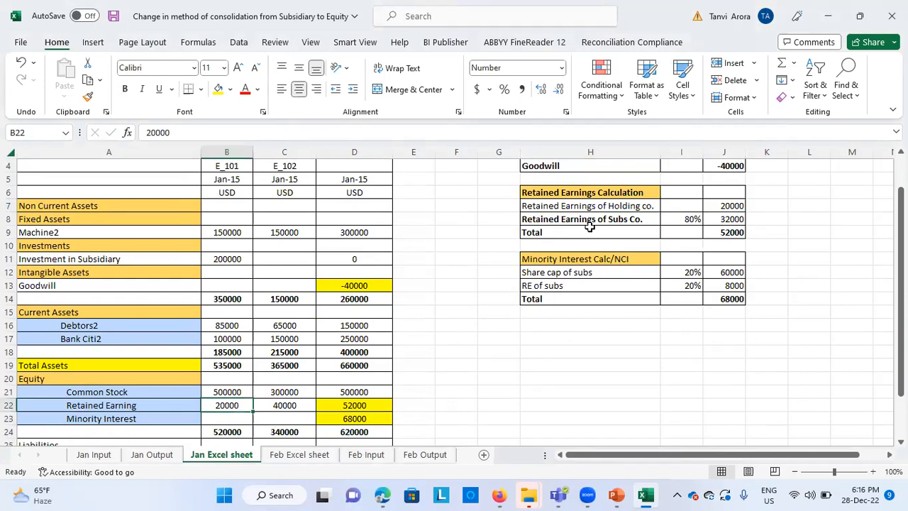
click(728, 220)
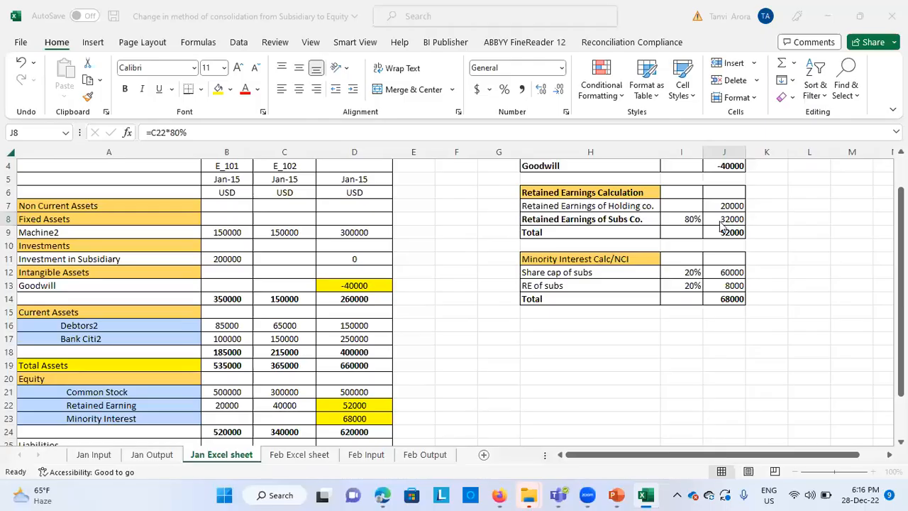
click(724, 219)
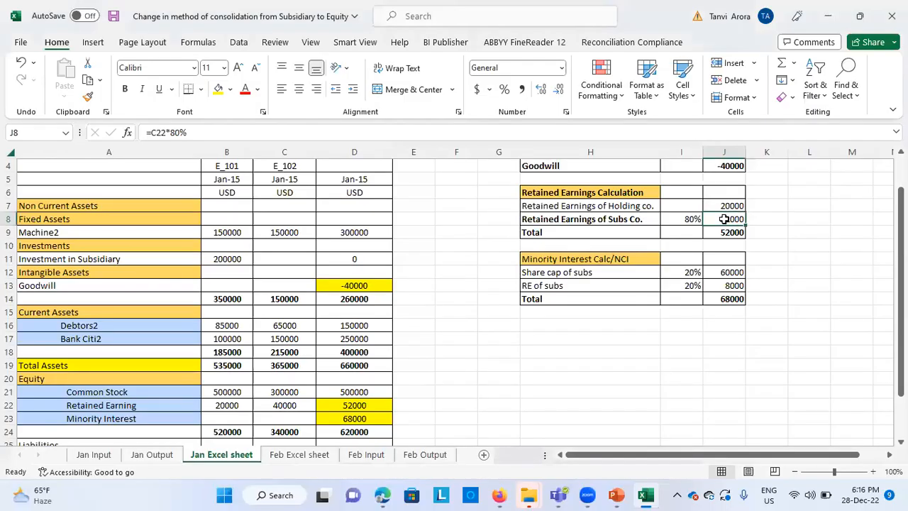
double_click(724, 219)
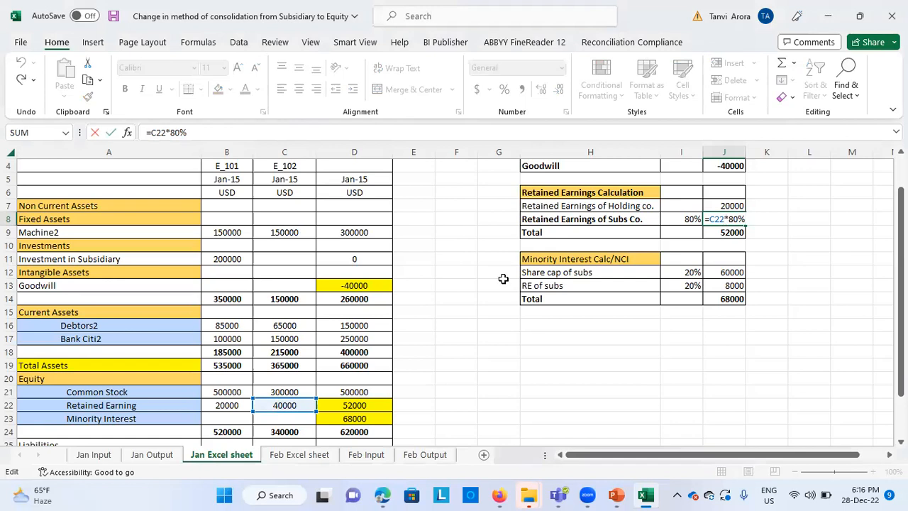
key(ctrl+Return)
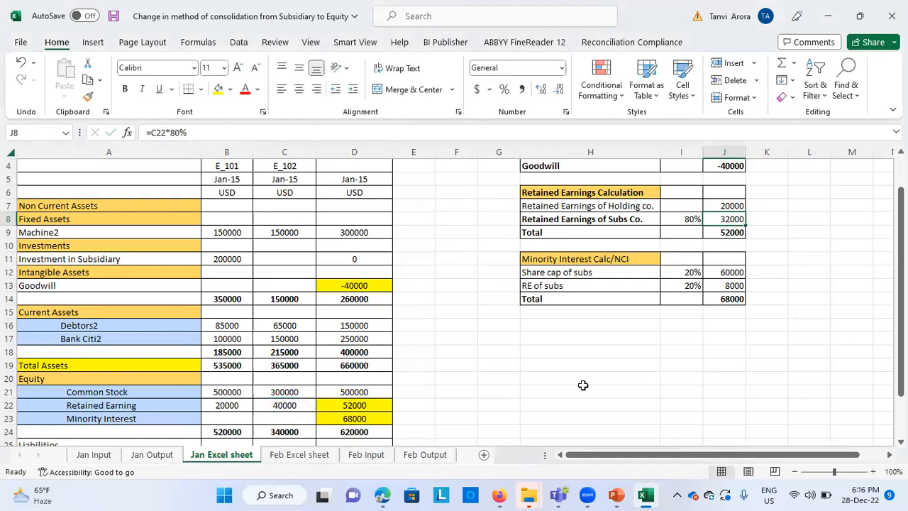
click(730, 234)
key(ctrl+b)
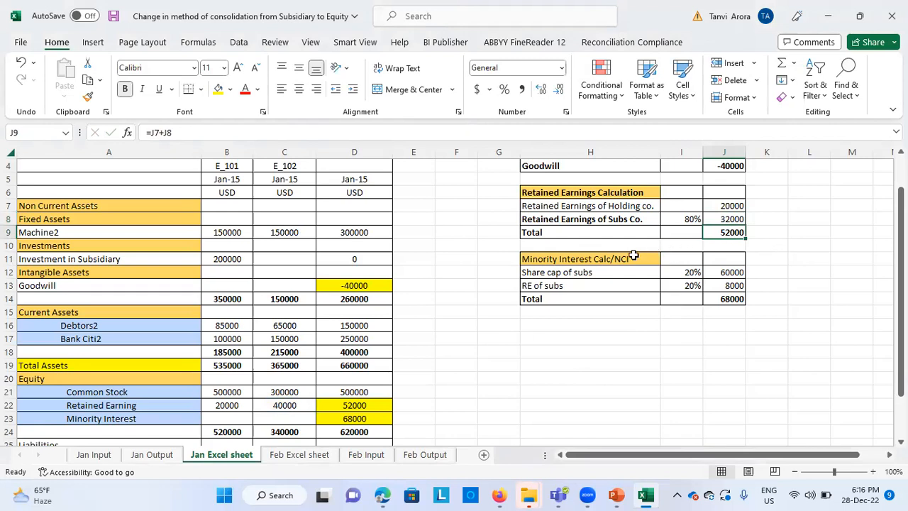
- Review the subsidiary share capital and retained earnings rows in the Minority Interest Calc/NCI table
click(607, 273)
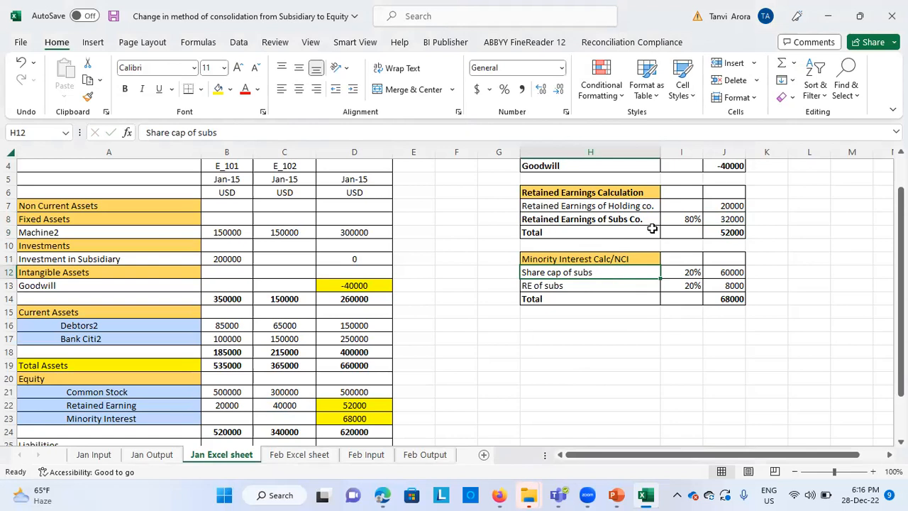
key(ctrl+s)
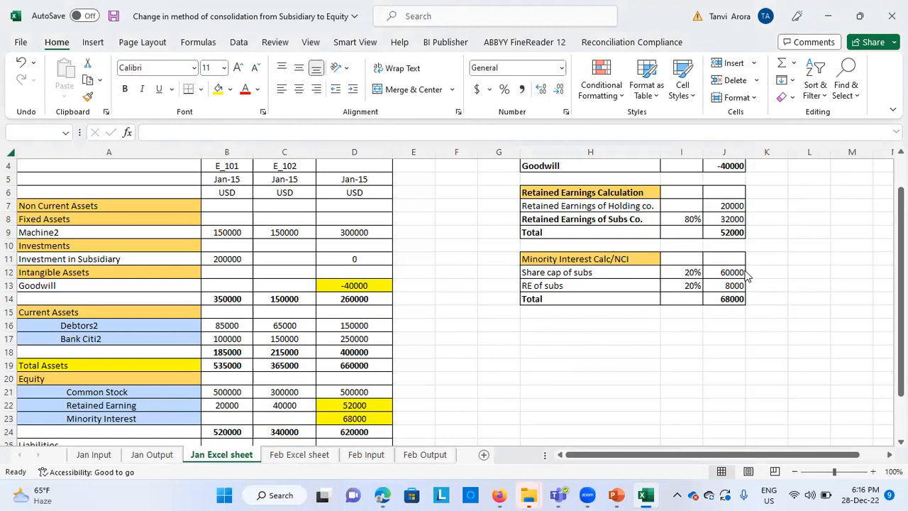
click(601, 293)
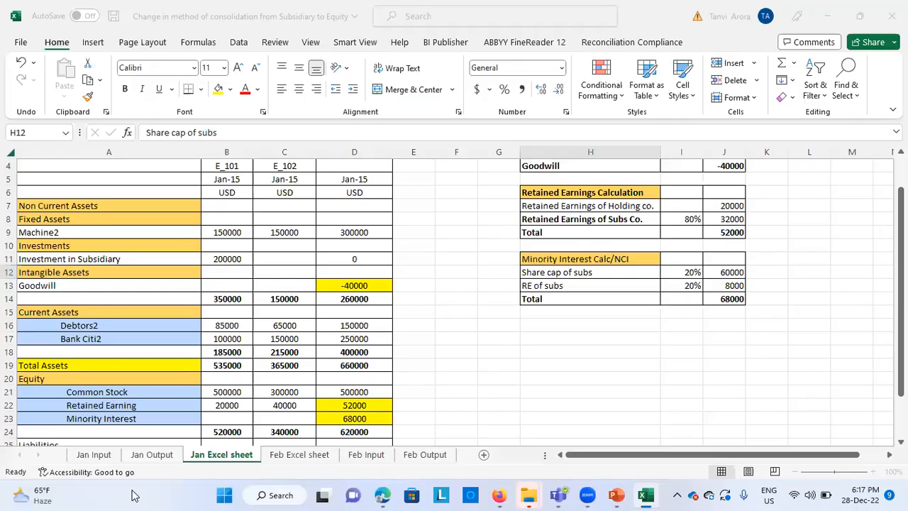
- Open the Jan Input sheet and review the January FY 2015 account data for EAST101 and EAST102
click(93, 455)
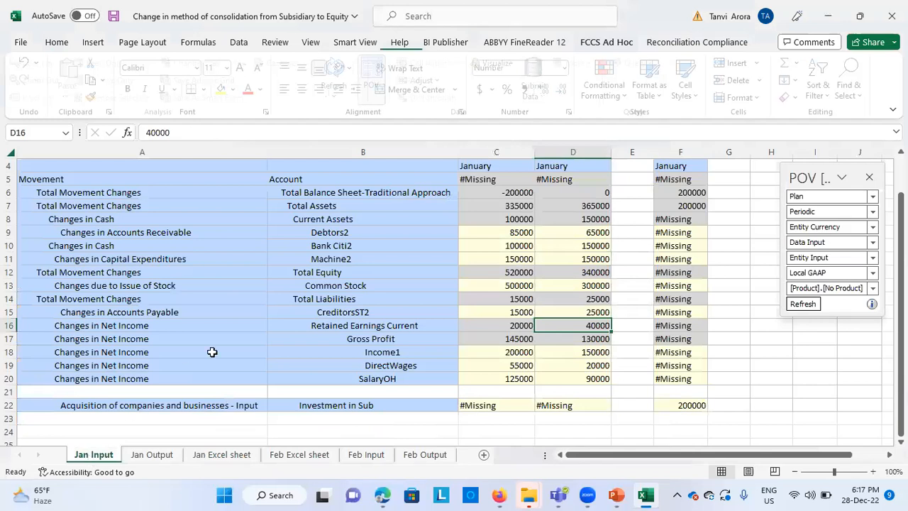
scroll(244, 327, up, 2)
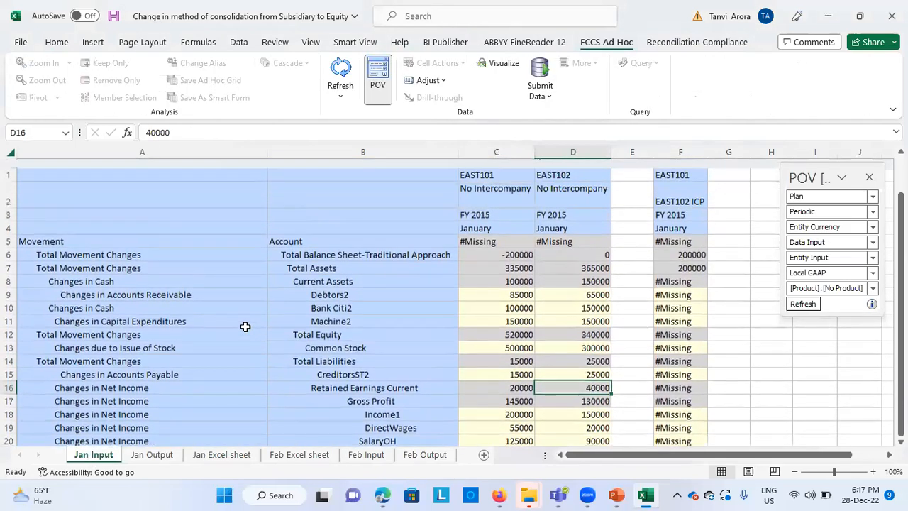
scroll(454, 298, down, 1)
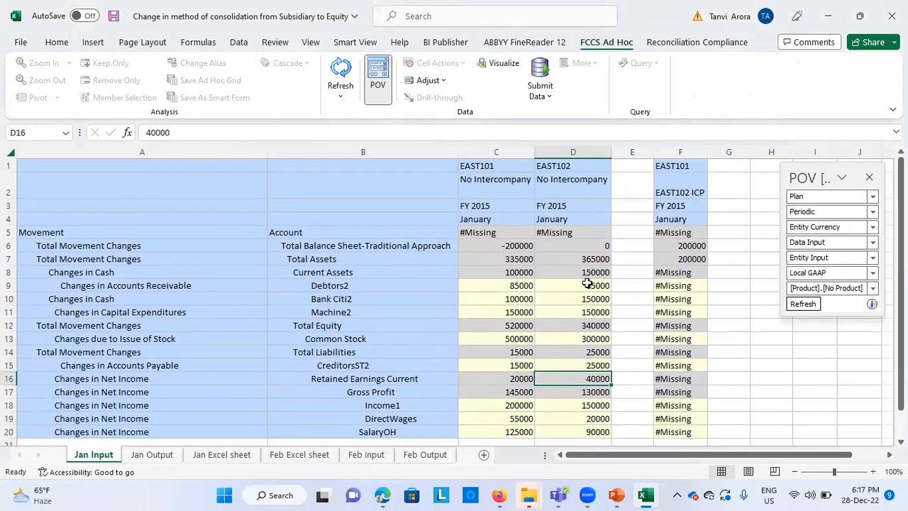
scroll(559, 335, down, 2)
scroll(559, 335, up, 1)
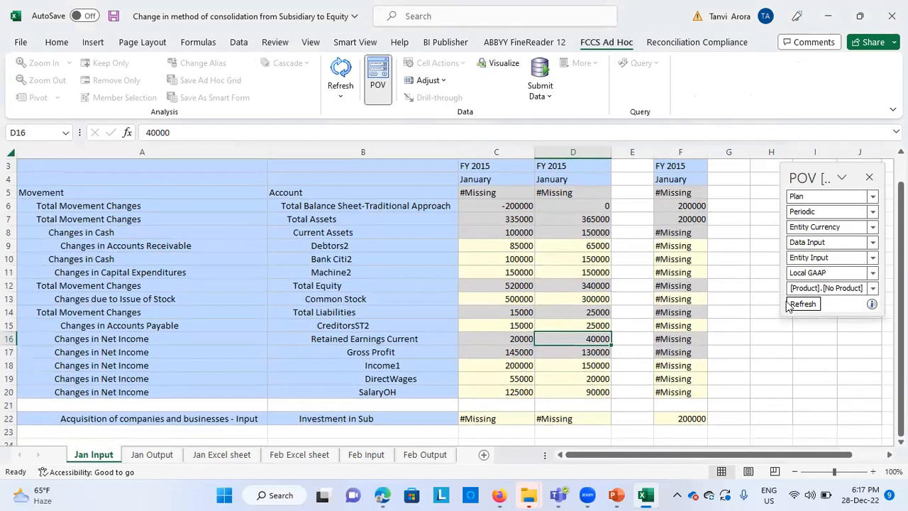
- Examine the Investment in Sub entry of EAST101 against EAST102 ICP and the Retained Earnings Current account
click(764, 312)
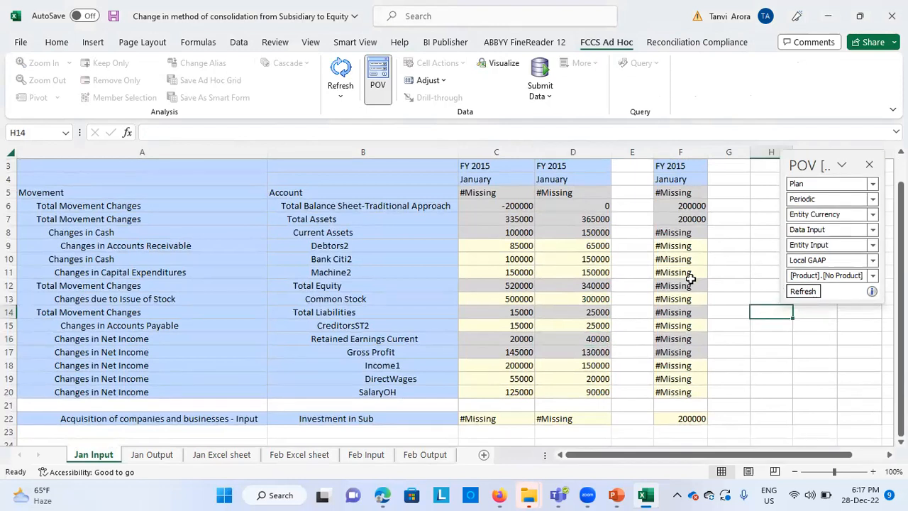
click(669, 417)
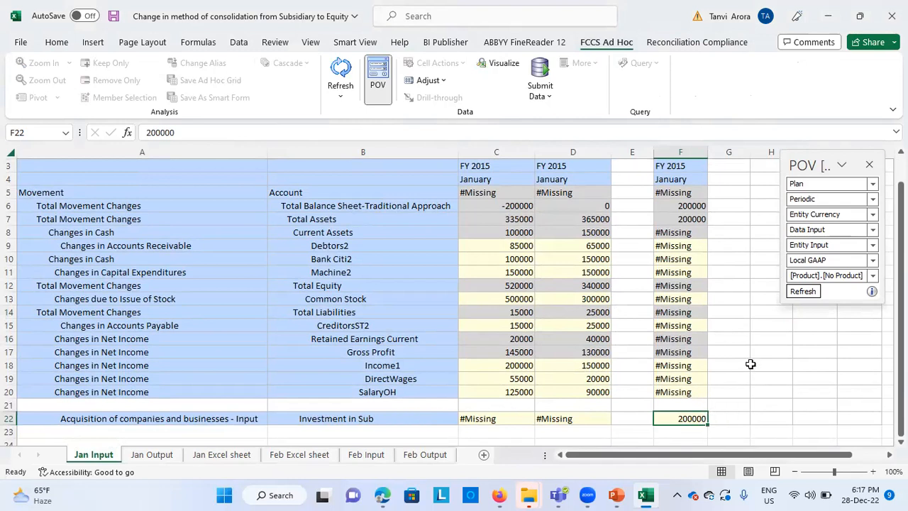
scroll(750, 364, up, 1)
scroll(751, 364, down, 1)
click(397, 339)
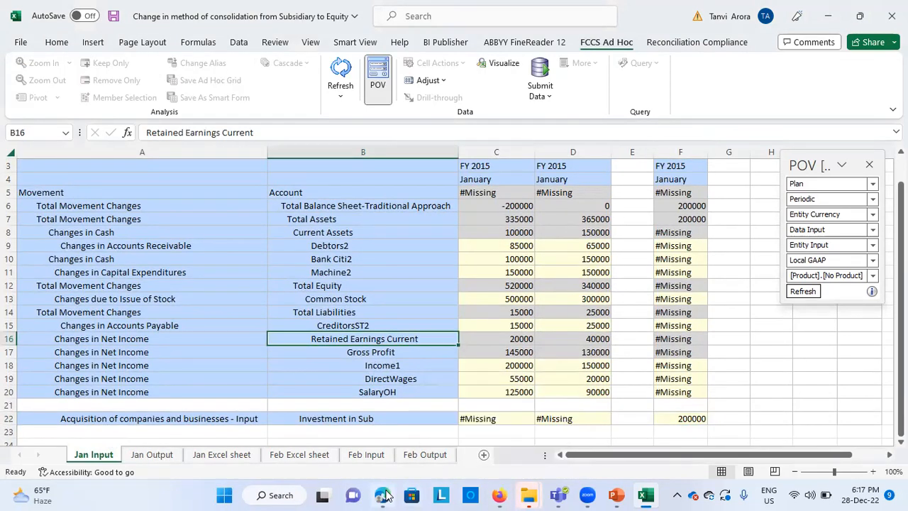
- Switch to Oracle EPM Cloud Financial Consolidation and Close and open the Manage Ownership page for consolidation
click(383, 495)
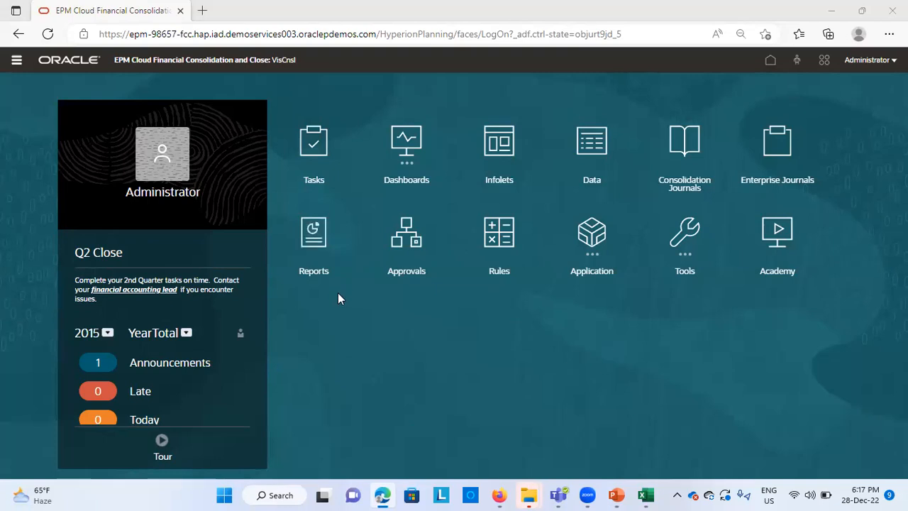
click(592, 252)
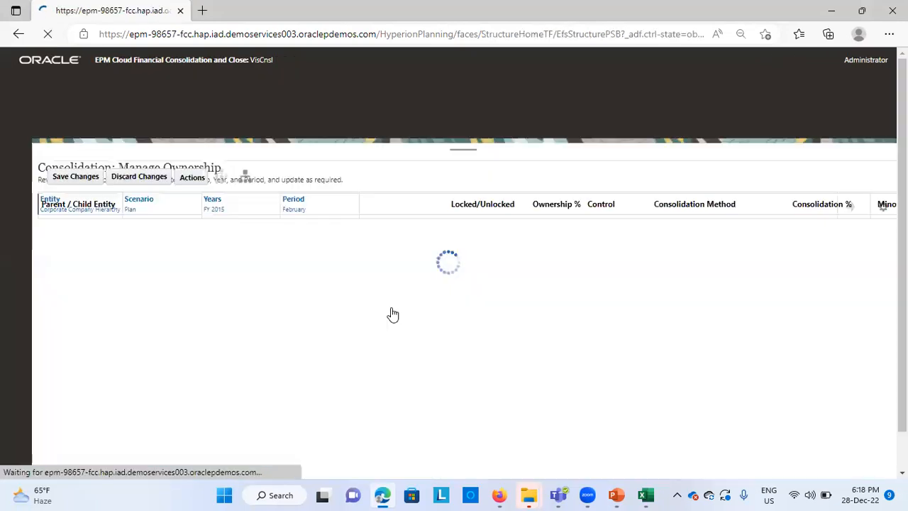
scroll(150, 380, down, 5)
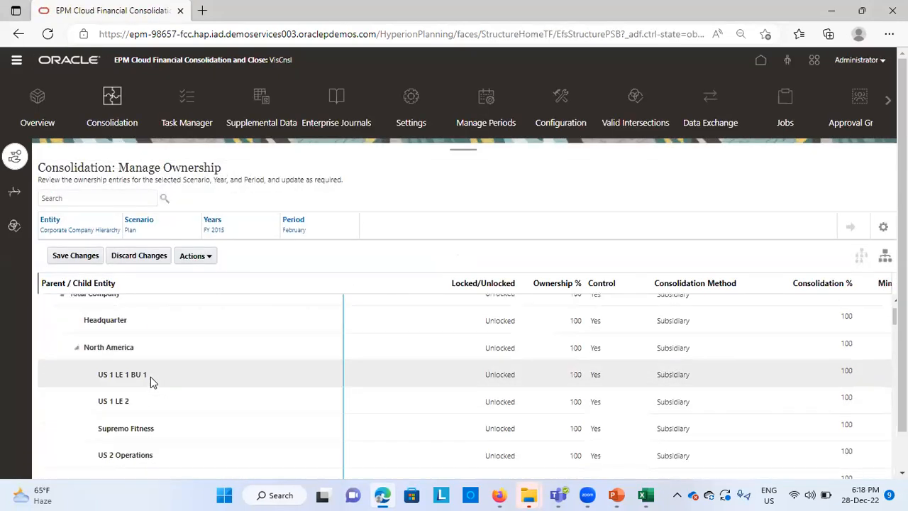
scroll(151, 381, down, 3)
scroll(151, 382, up, 10)
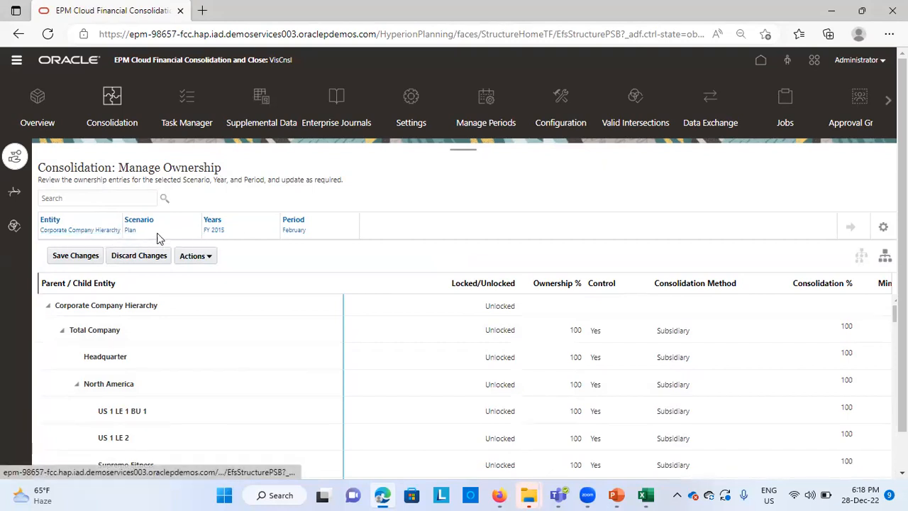
- Set the Manage Ownership period to January and reload the ownership entries for Plan, FY 2015
click(291, 229)
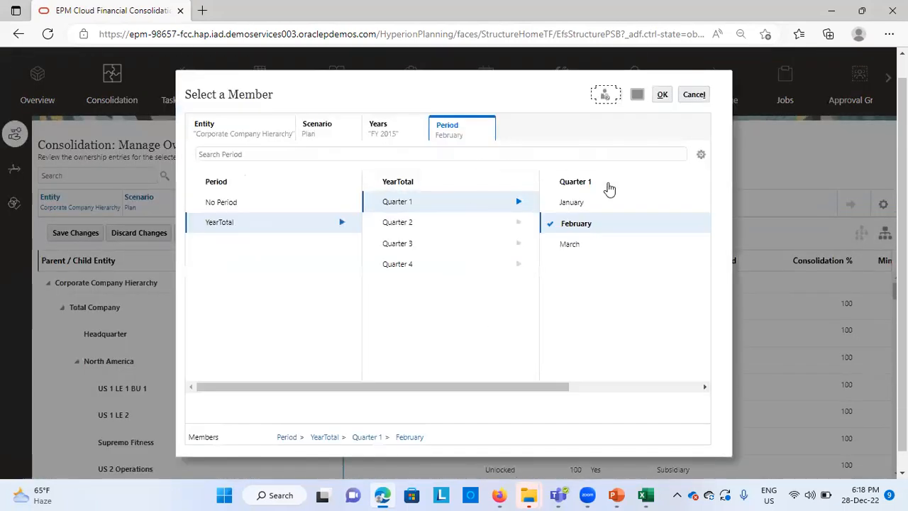
click(579, 203)
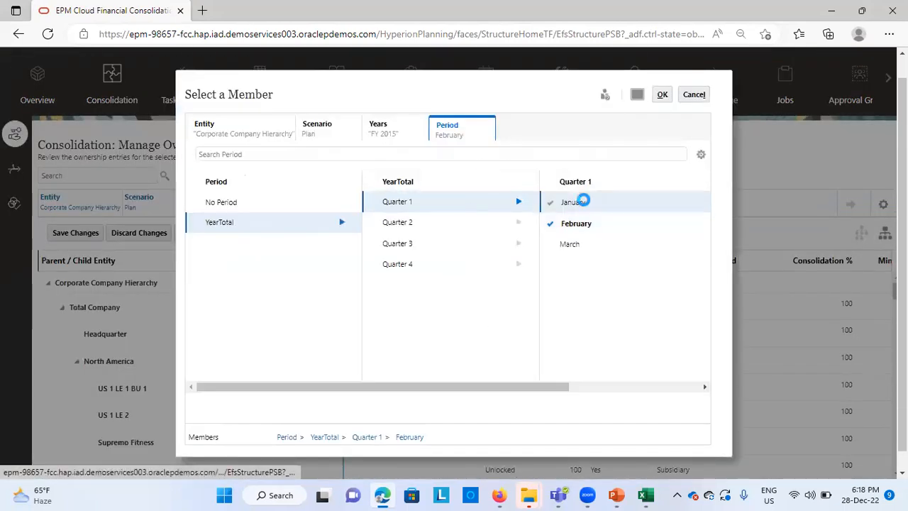
click(663, 96)
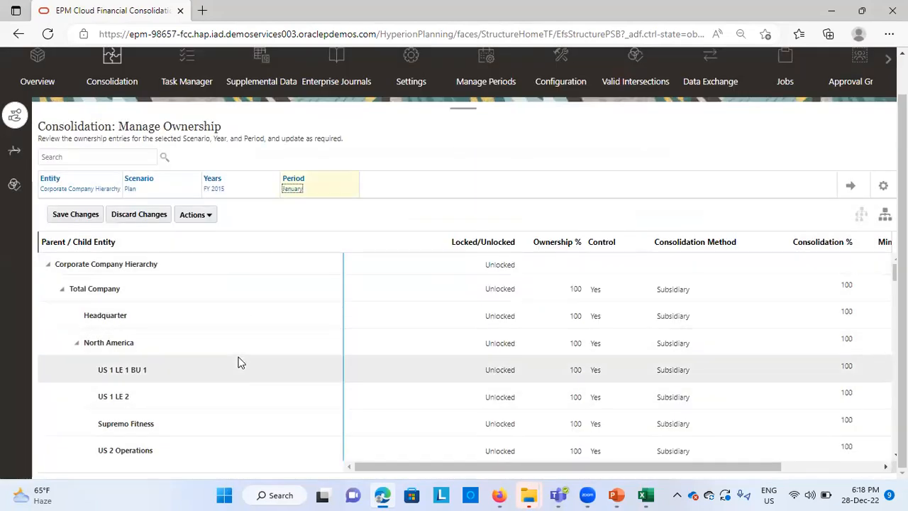
scroll(238, 362, down, 3)
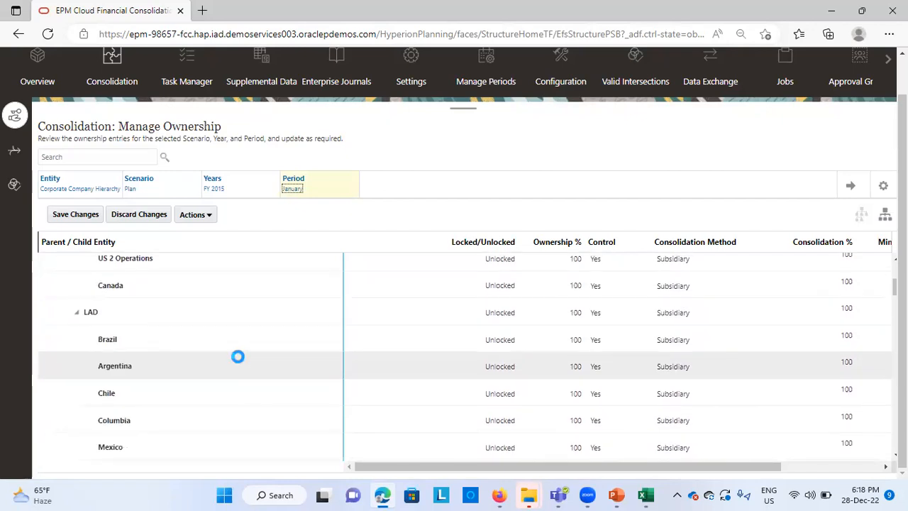
click(851, 185)
click(852, 187)
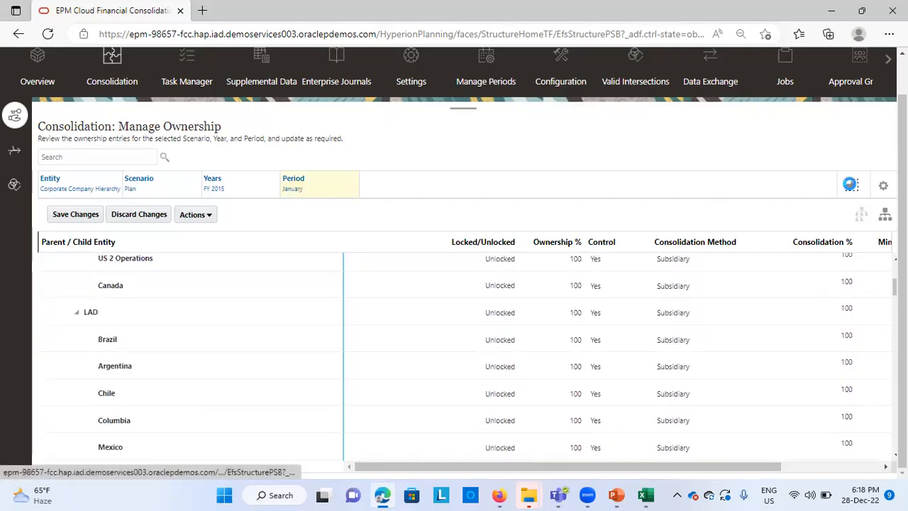
- Find the TotalE100 entities and examine the ownership, consolidation method and minority interest percentages for EAST101 and EAST102
scroll(431, 382, down, 5)
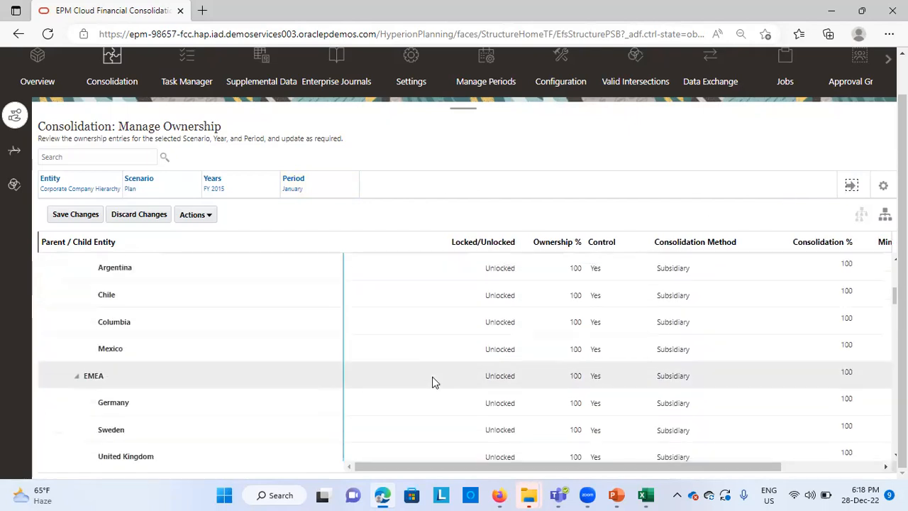
scroll(435, 382, down, 2)
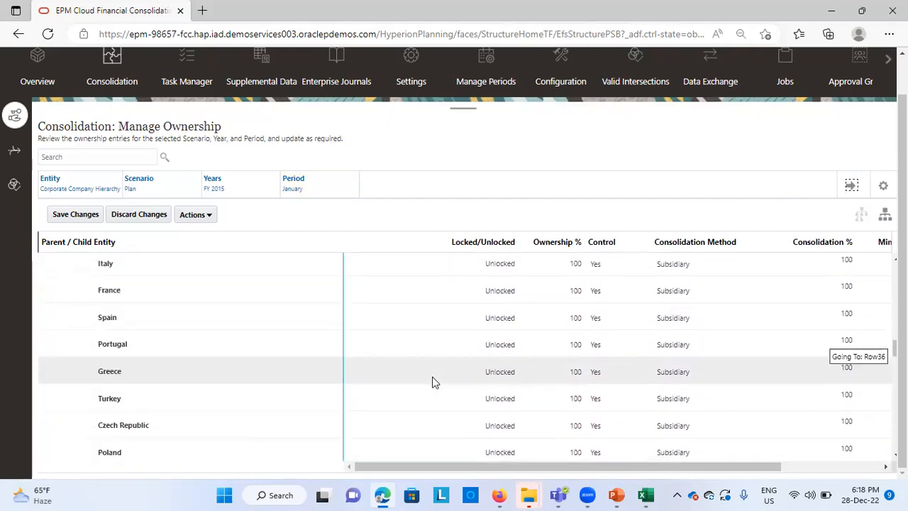
scroll(433, 377, down, 12)
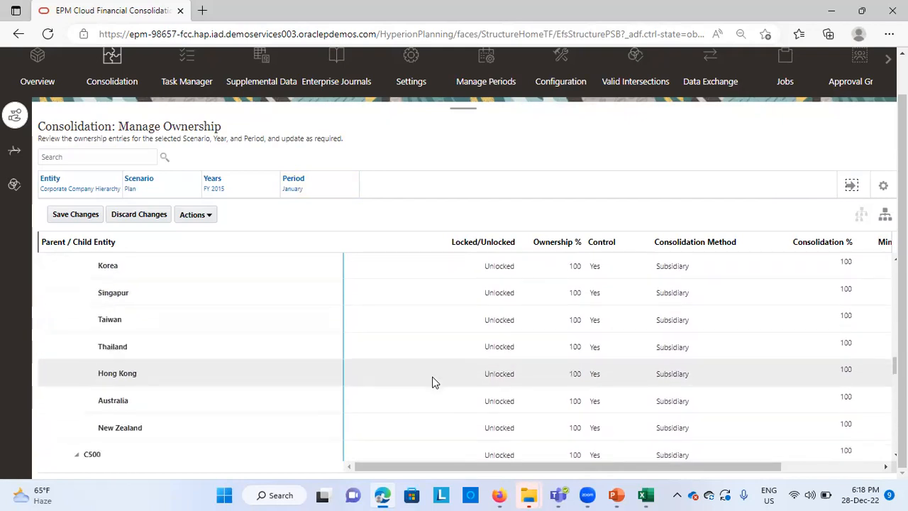
scroll(435, 382, down, 5)
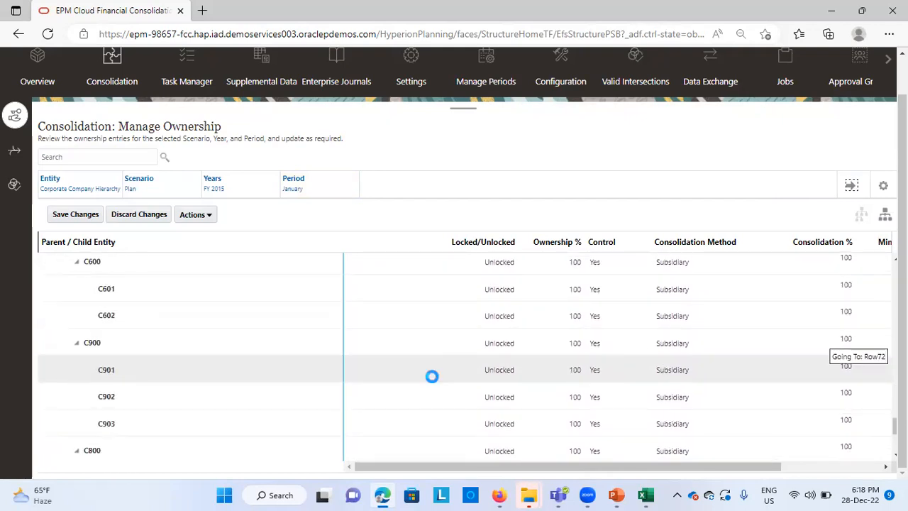
scroll(434, 380, down, 5)
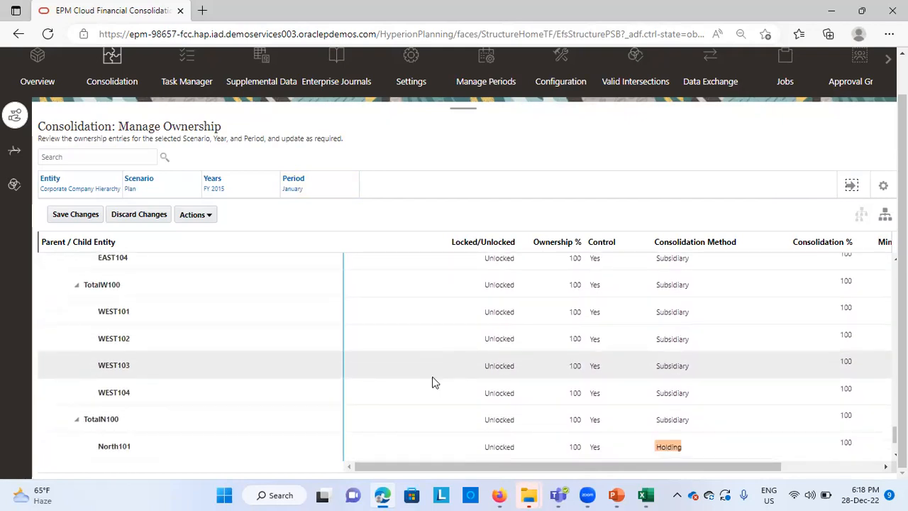
click(432, 377)
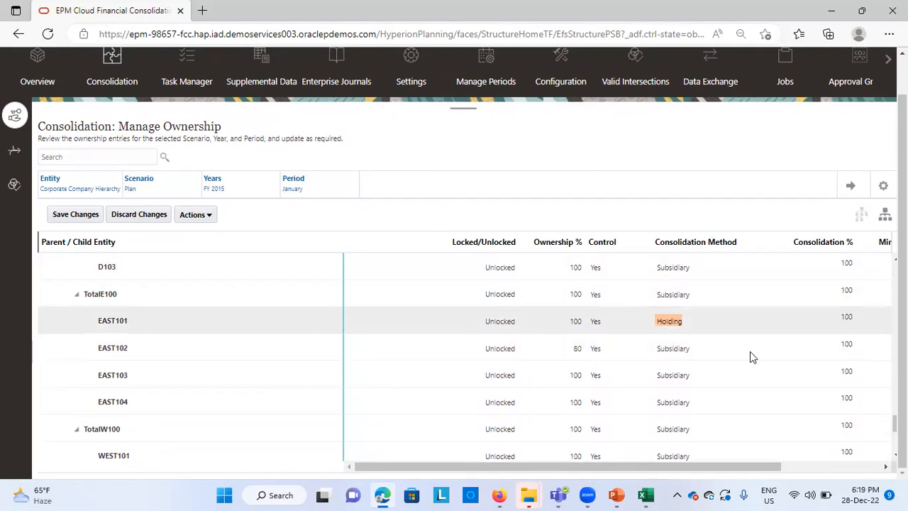
scroll(759, 355, right, 3)
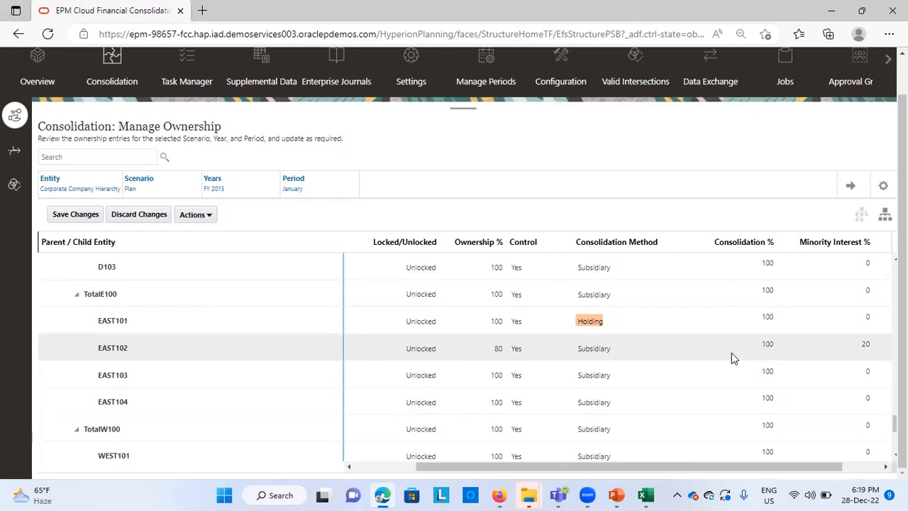
- Review the remaining ownership columns for the TotalE100 entities and save the January ownership data
scroll(732, 353, right, 2)
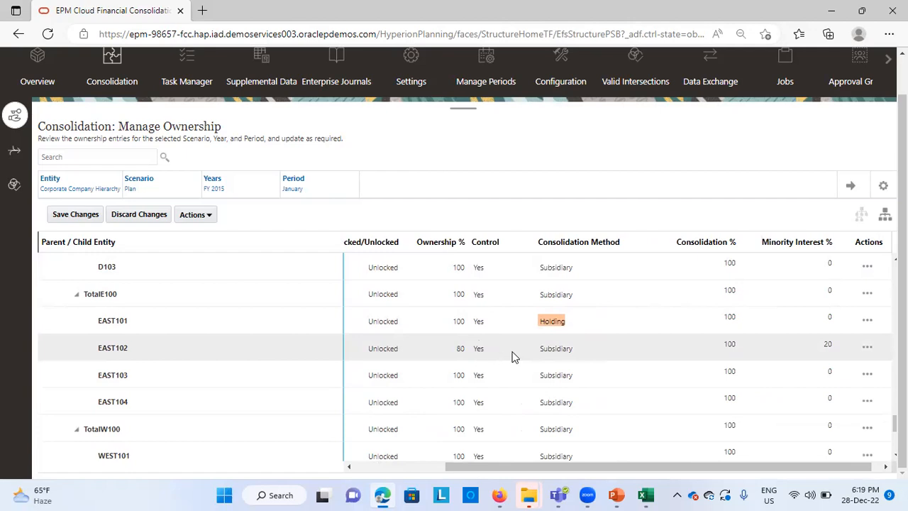
scroll(512, 351, left, 3)
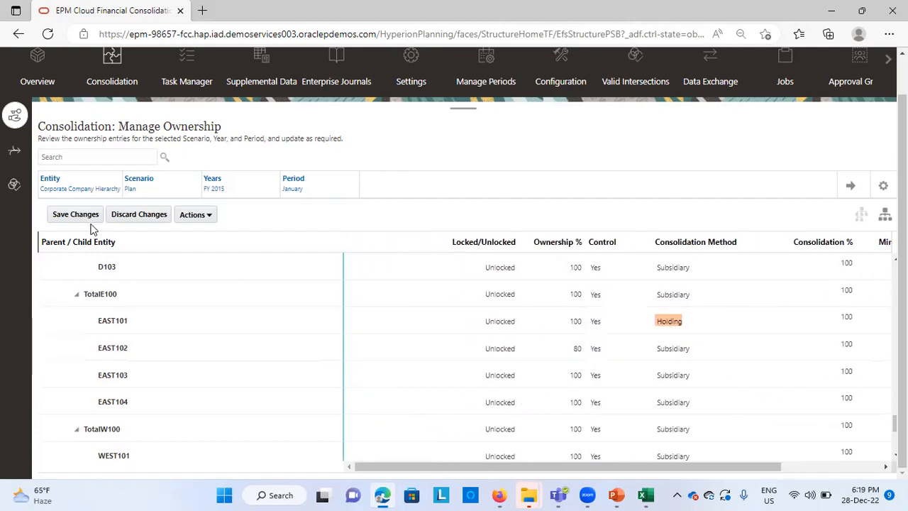
click(92, 219)
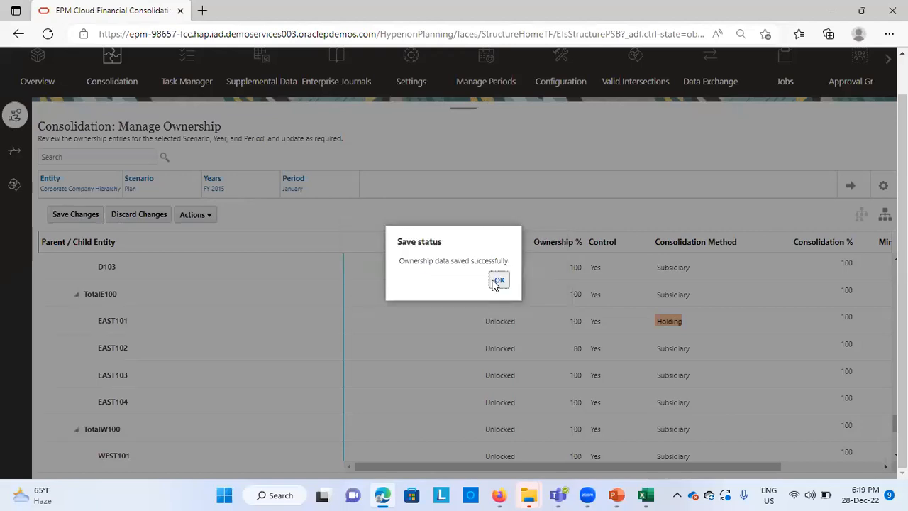
click(494, 280)
- Recompute the ownership data for scenario Plan, year FY 2015, with January as the start period
click(206, 260)
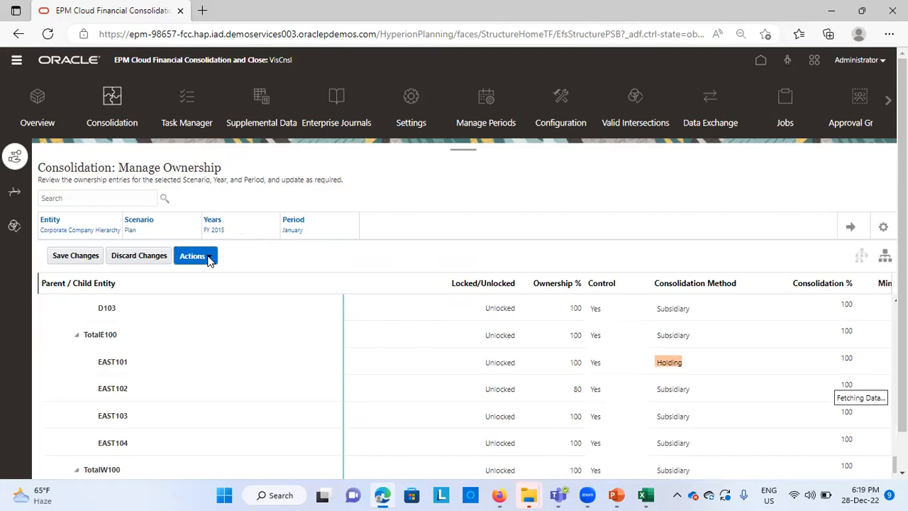
click(234, 294)
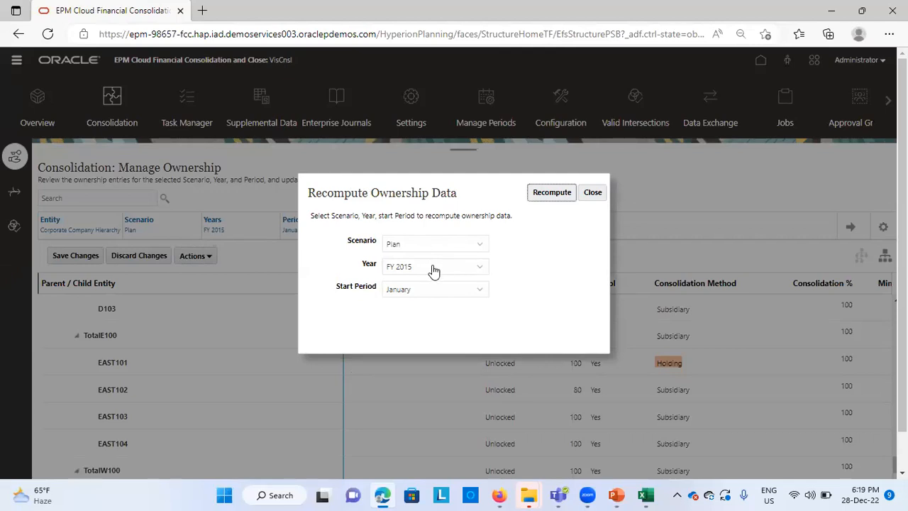
click(560, 194)
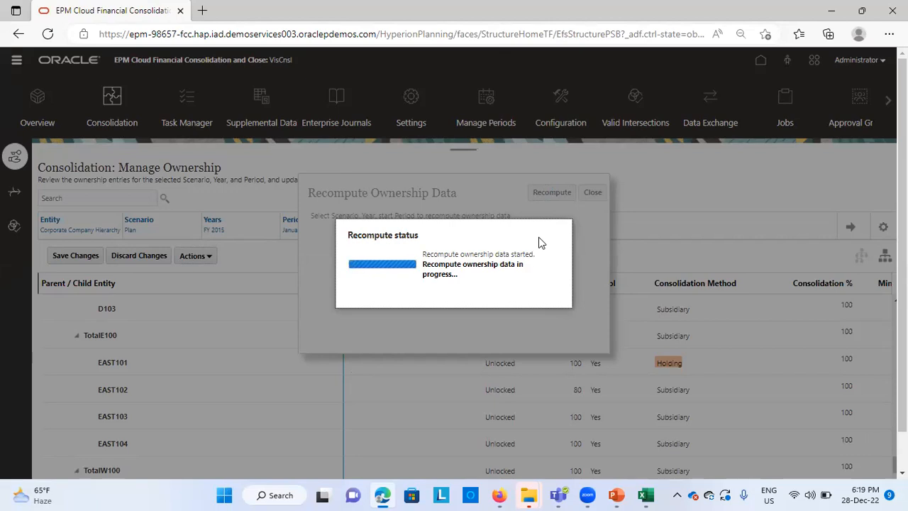
click(487, 279)
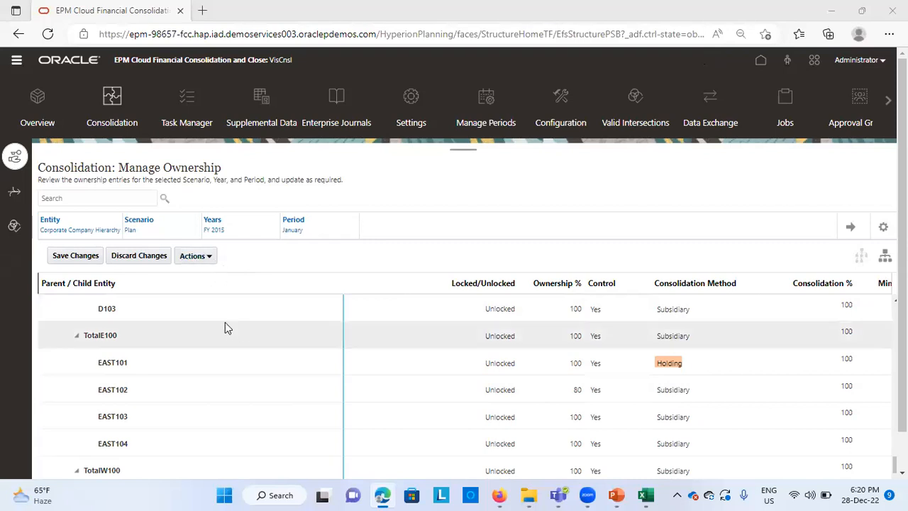
- Go to the Data Entry library and open the Data Status form
click(18, 67)
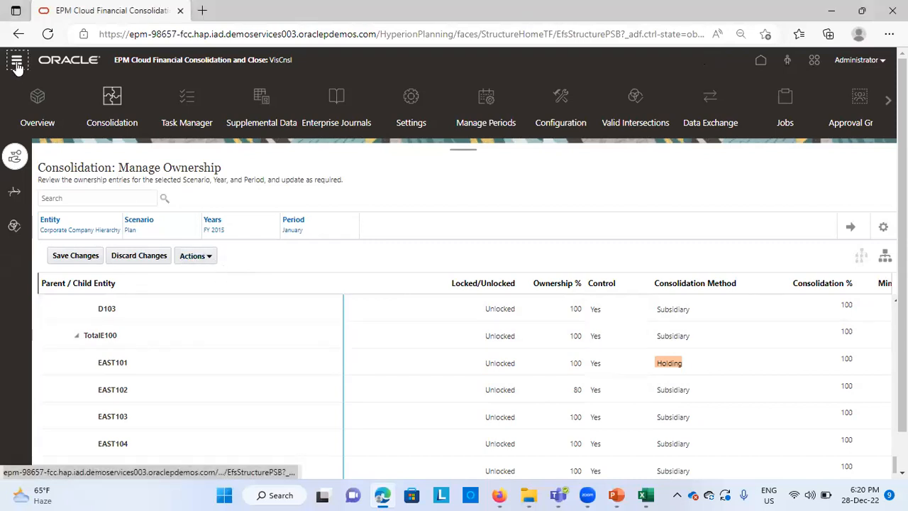
click(17, 65)
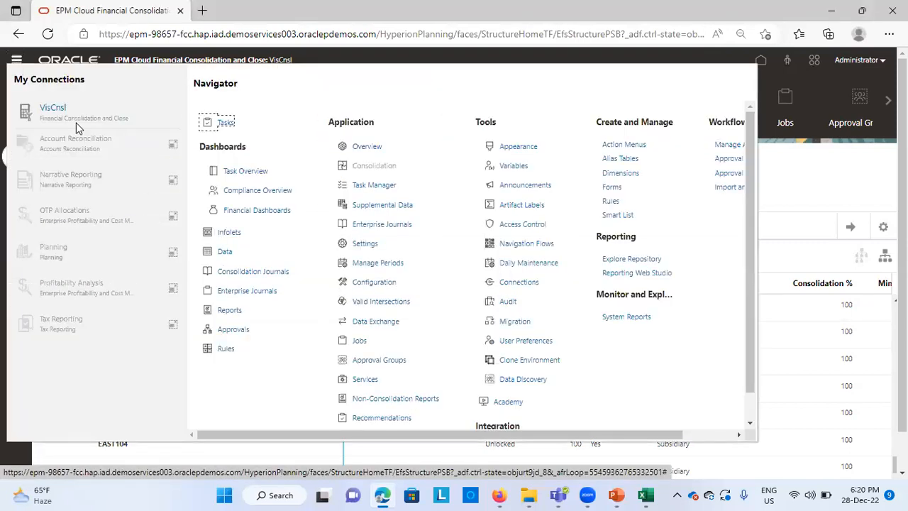
click(224, 250)
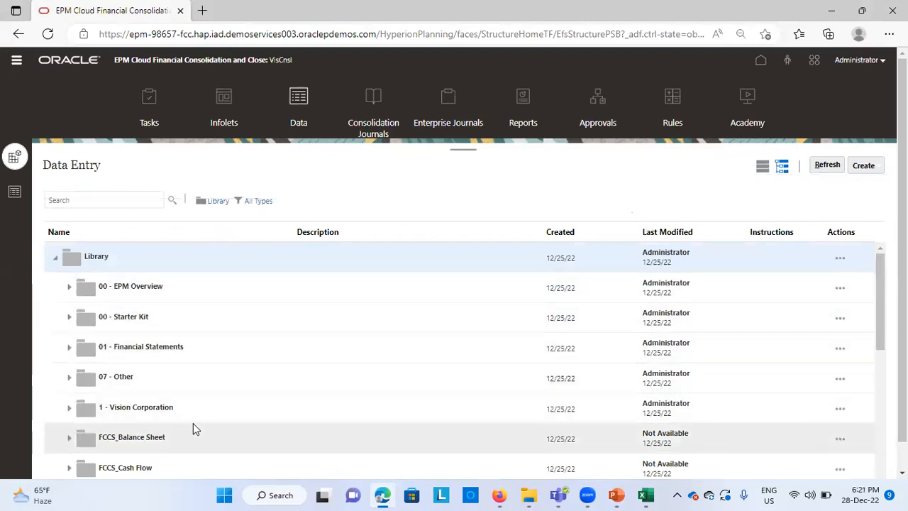
scroll(193, 423, down, 3)
scroll(193, 423, down, 2)
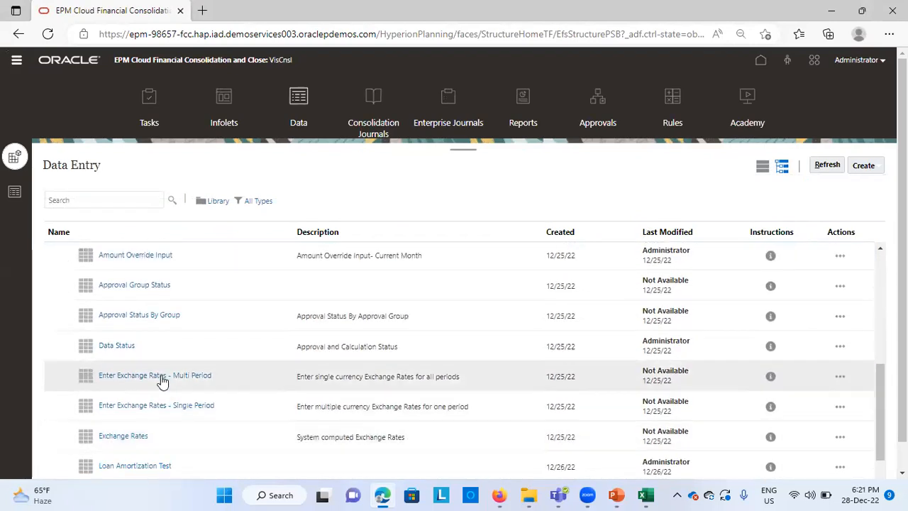
click(117, 347)
click(118, 344)
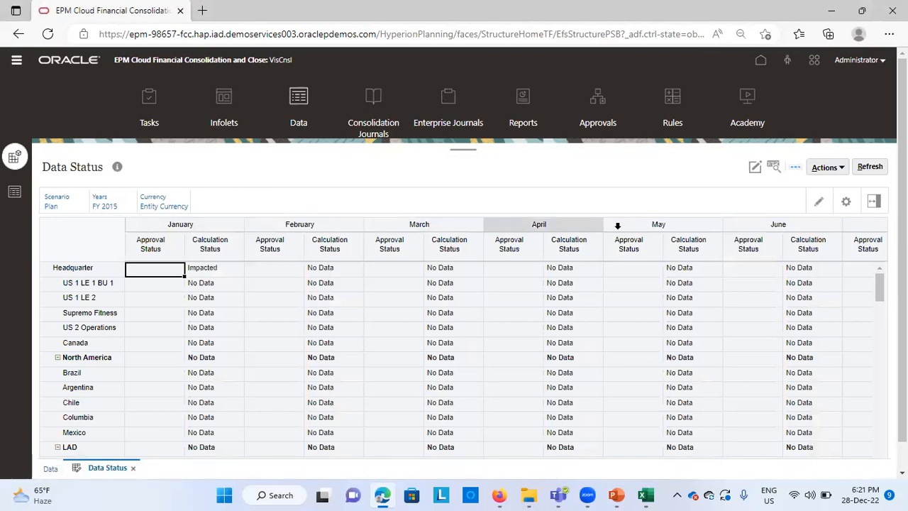
- Find TotalE100 in the Data Status form and check the January calculation status of EAST101, EAST102 and their parent
scroll(219, 382, down, 3)
scroll(218, 383, down, 12)
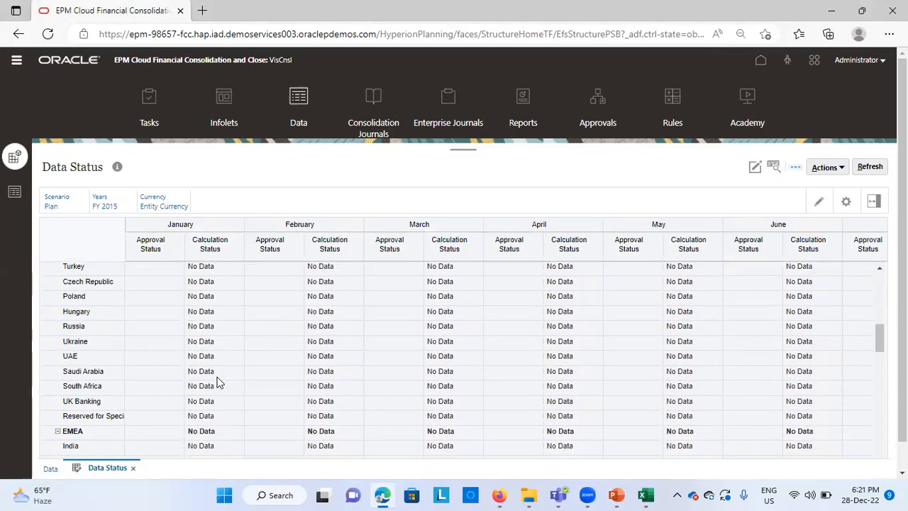
scroll(219, 383, down, 10)
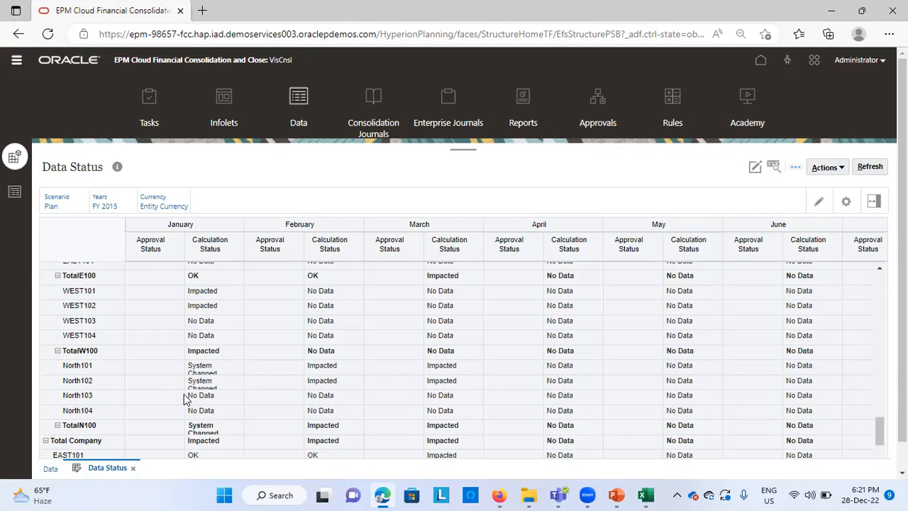
scroll(186, 401, down, 3)
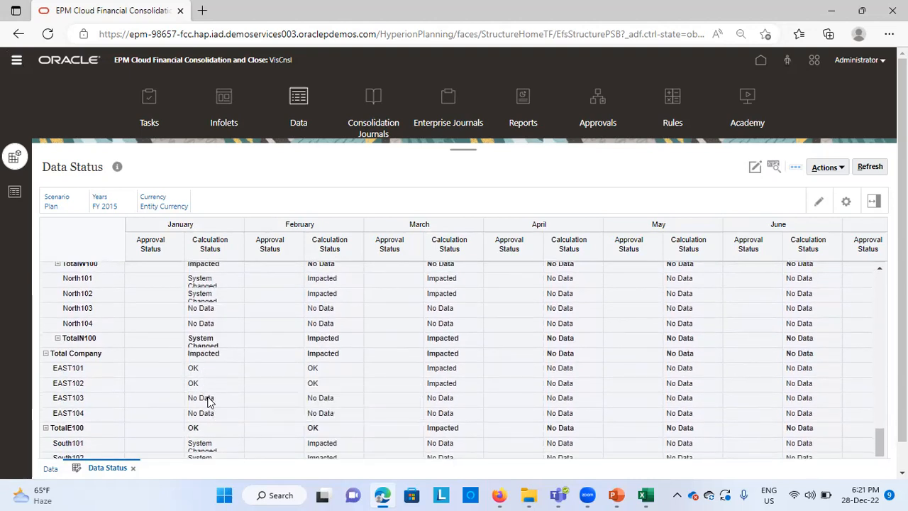
mouse_move(208, 401)
mouse_move(212, 373)
- Run the Consolidate business rule for entity E_100 with period January, scenario Plan and year FY15
click(843, 169)
click(747, 241)
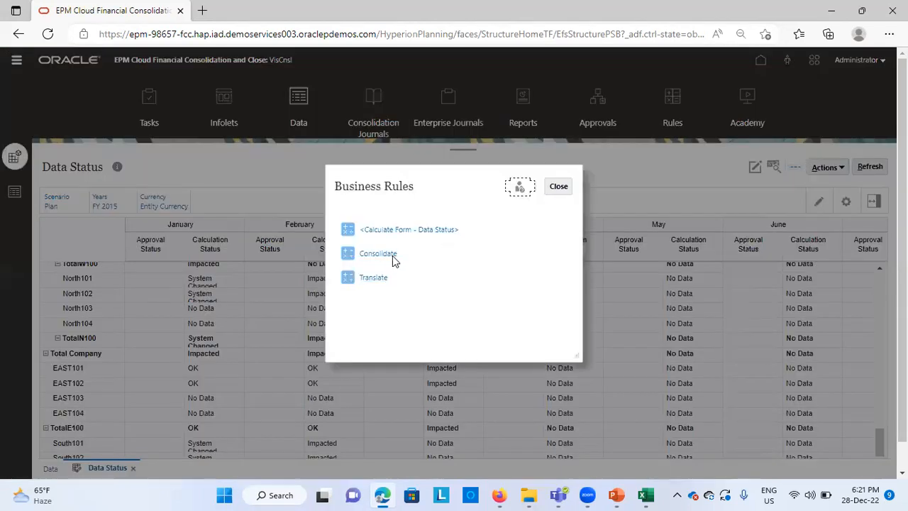
click(391, 255)
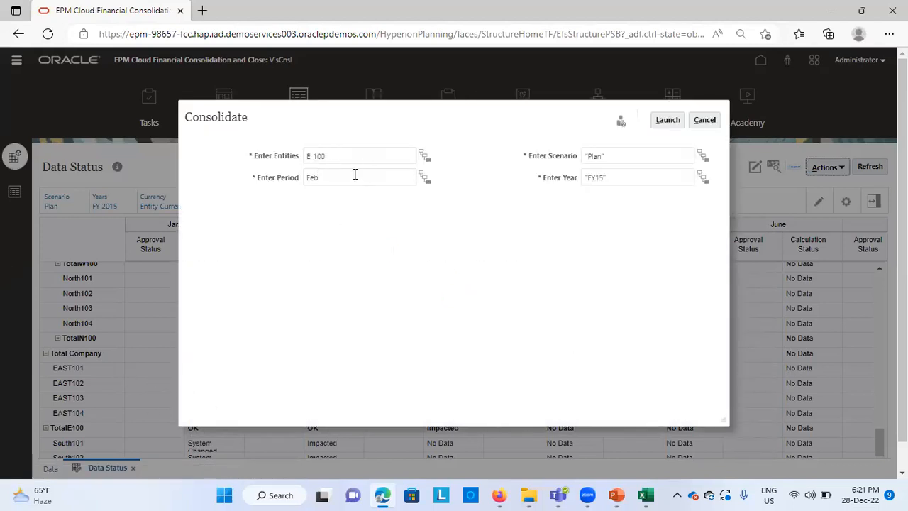
click(424, 177)
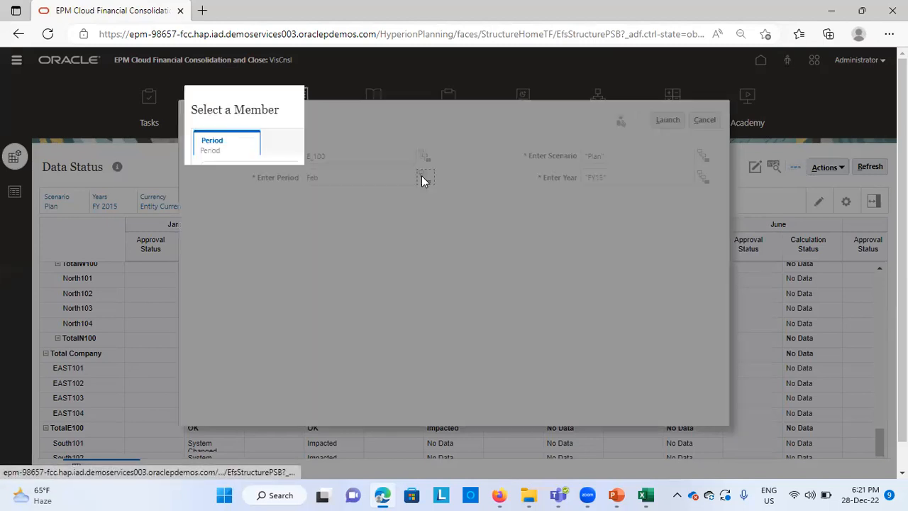
click(248, 239)
click(239, 220)
click(229, 237)
click(227, 236)
click(410, 217)
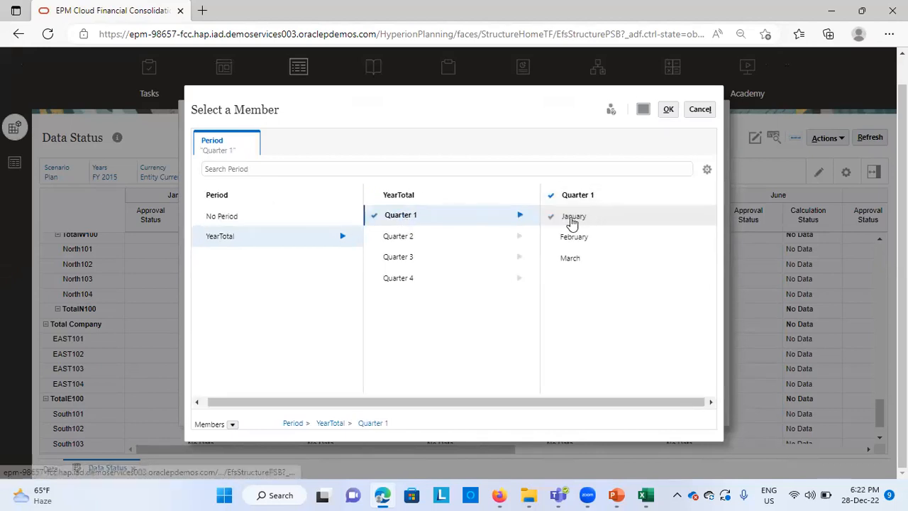
click(570, 217)
click(668, 110)
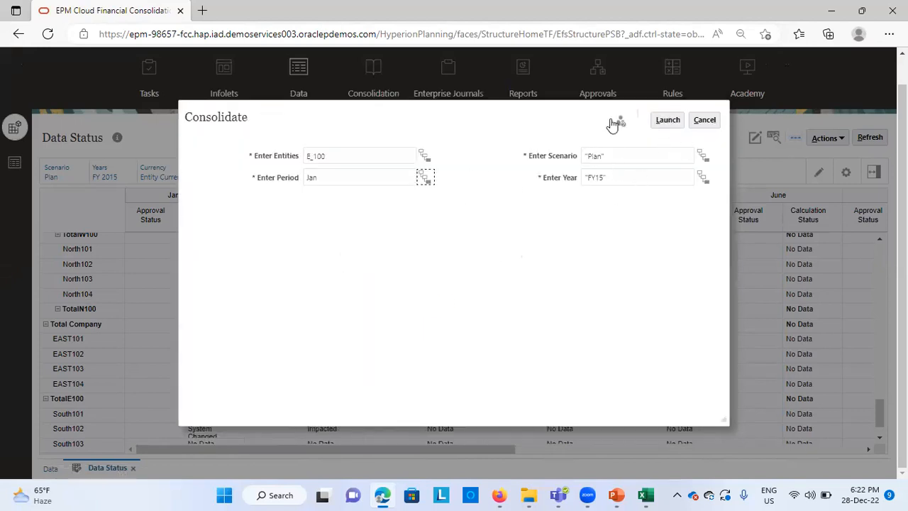
click(668, 121)
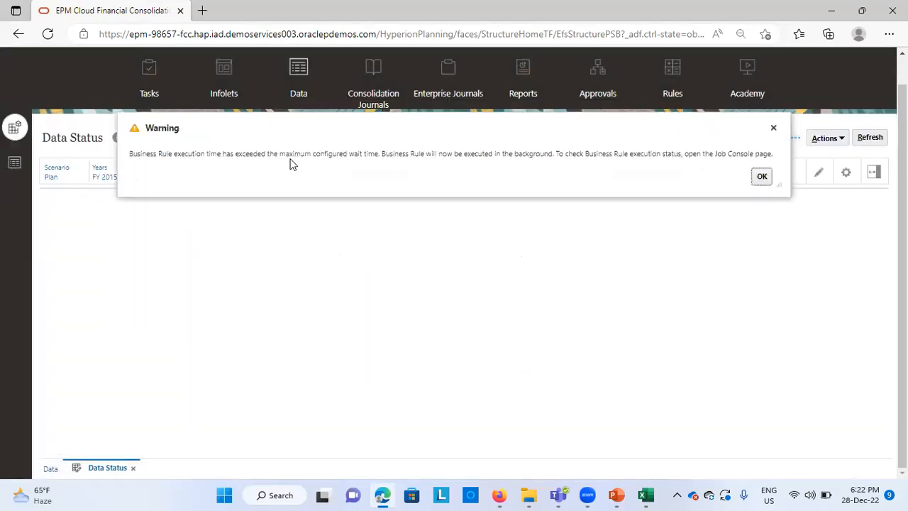
click(761, 176)
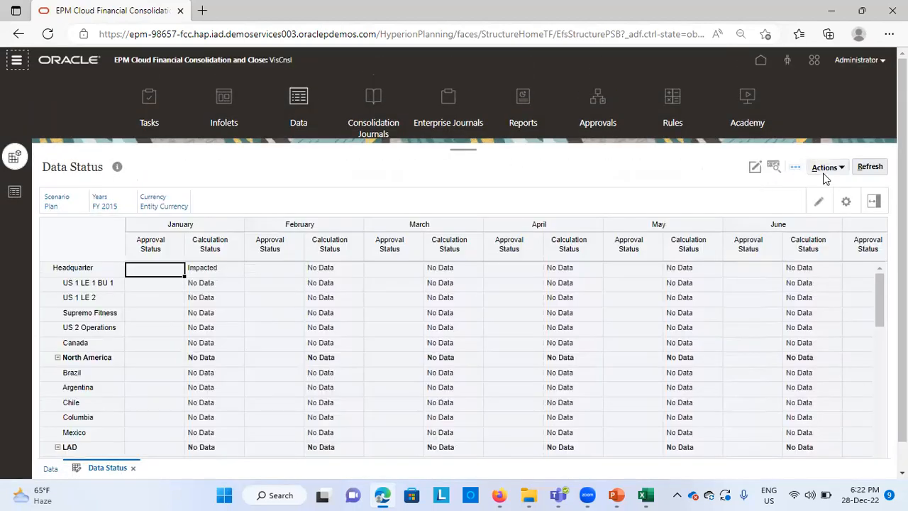
- Refresh the Data Status form and check the calculation status of TotalE100 and its entities again
click(870, 166)
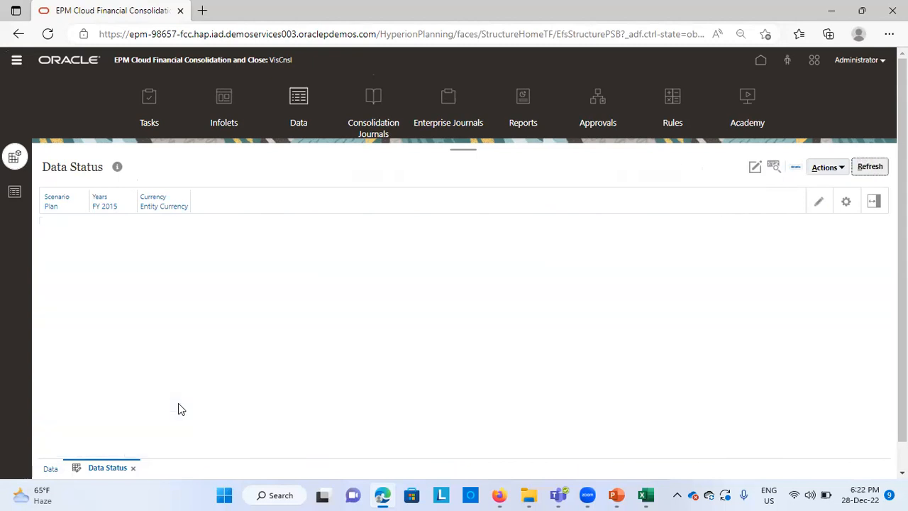
scroll(178, 403, down, 1)
scroll(178, 403, down, 10)
scroll(178, 408, down, 10)
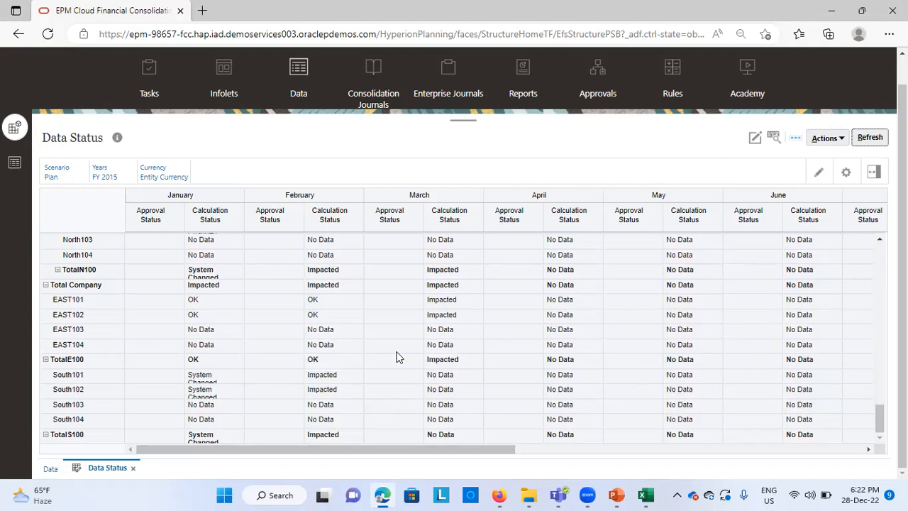
- Switch to Excel and examine the Jan Output closing balances for TotalE100, EAST101, EAST102 and Total Eliminations
click(646, 495)
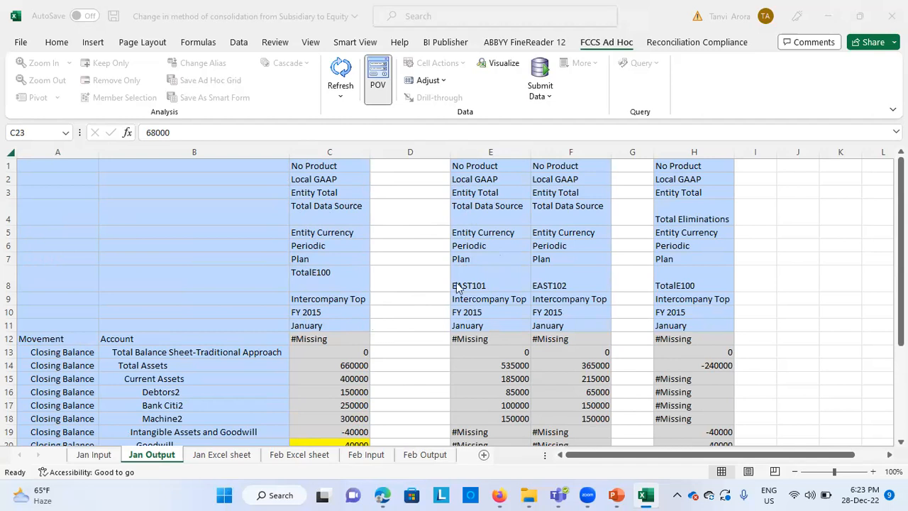
scroll(685, 326, down, 1)
scroll(685, 325, up, 1)
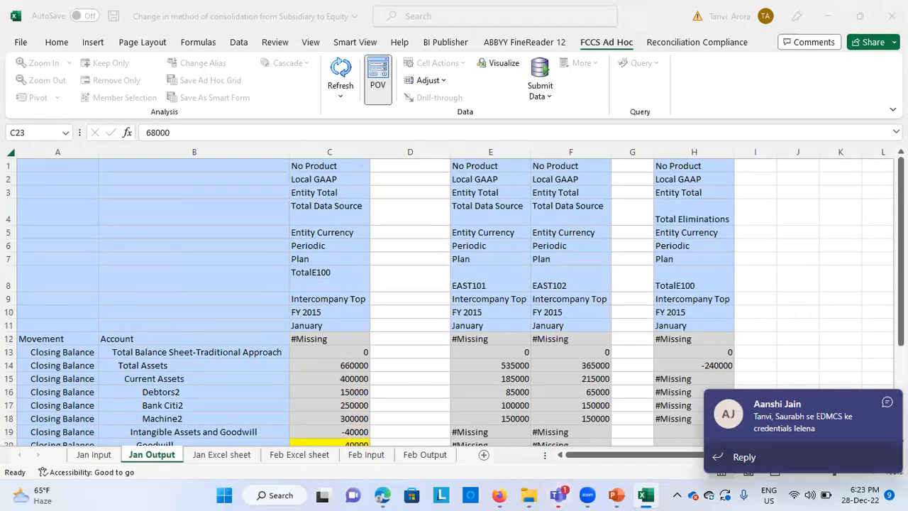
click(886, 403)
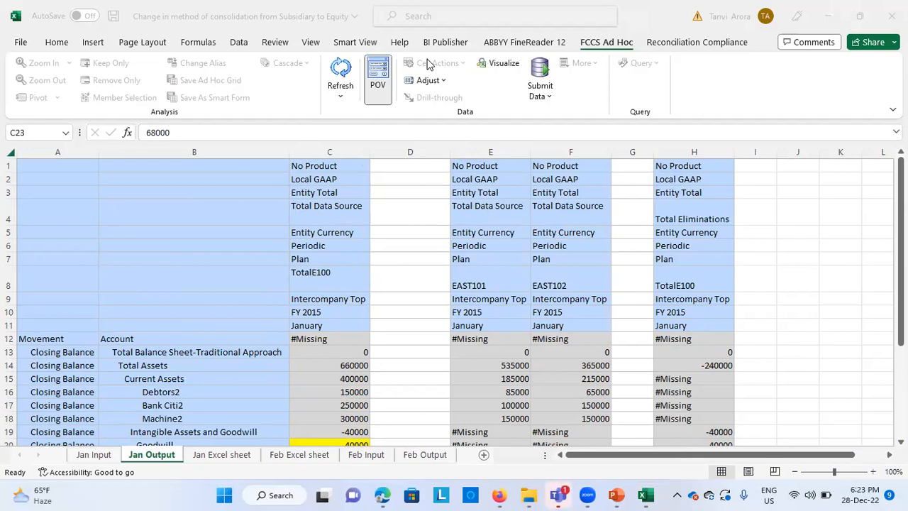
scroll(399, 399, down, 2)
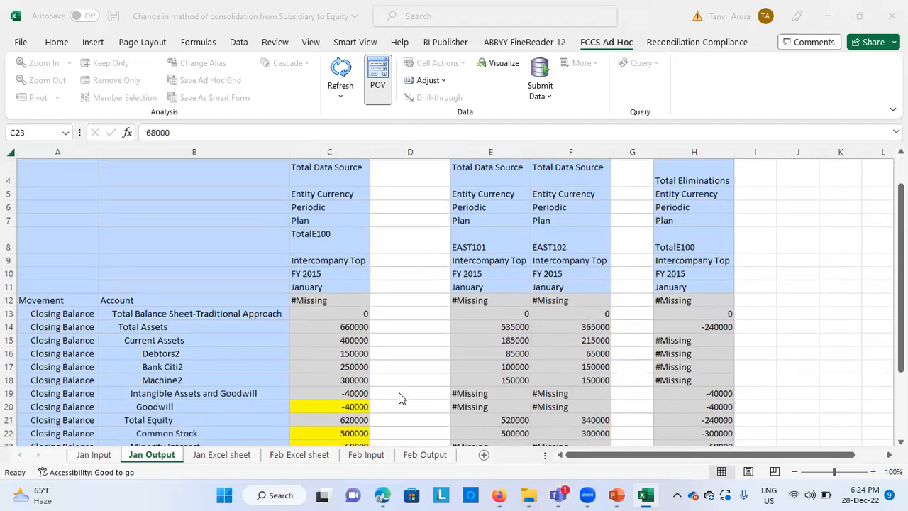
scroll(399, 398, down, 2)
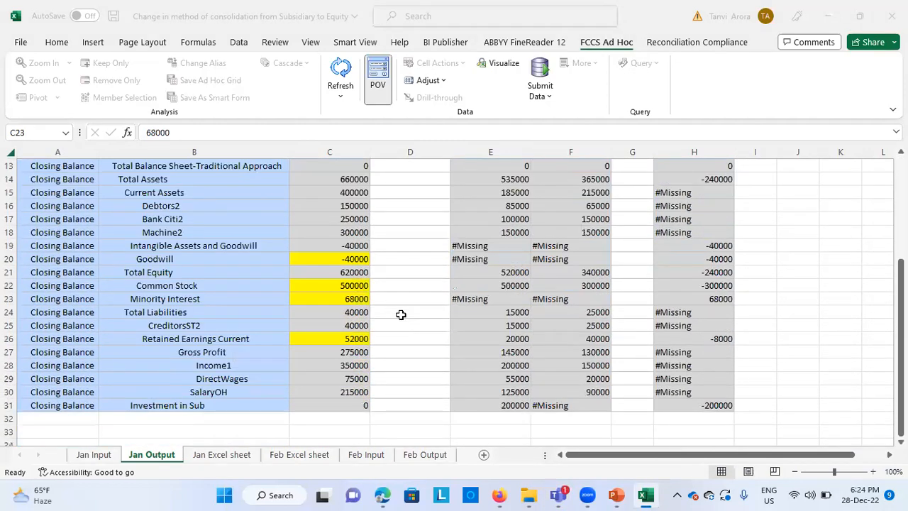
click(402, 339)
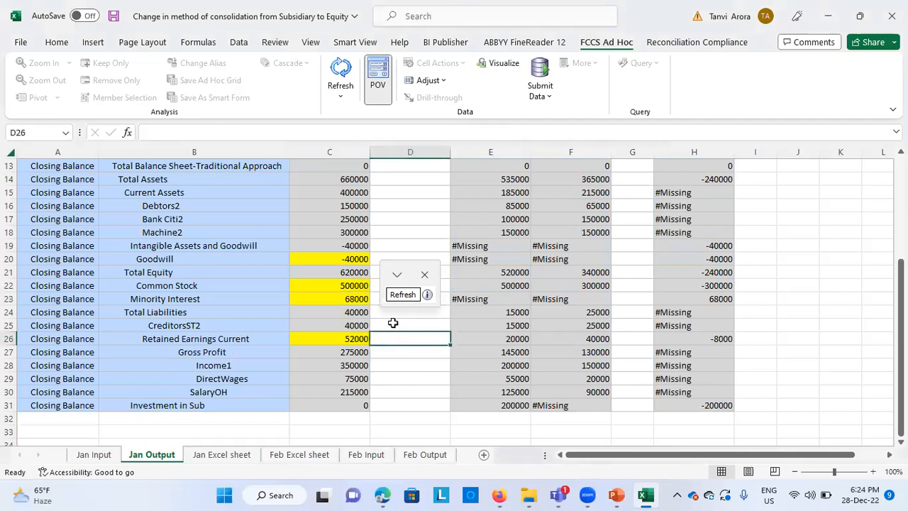
- Compare the consolidated Goodwill in Jan Output with the Goodwill Calculation on the Jan Excel sheet, and inspect the consolidated Common Stock
click(333, 259)
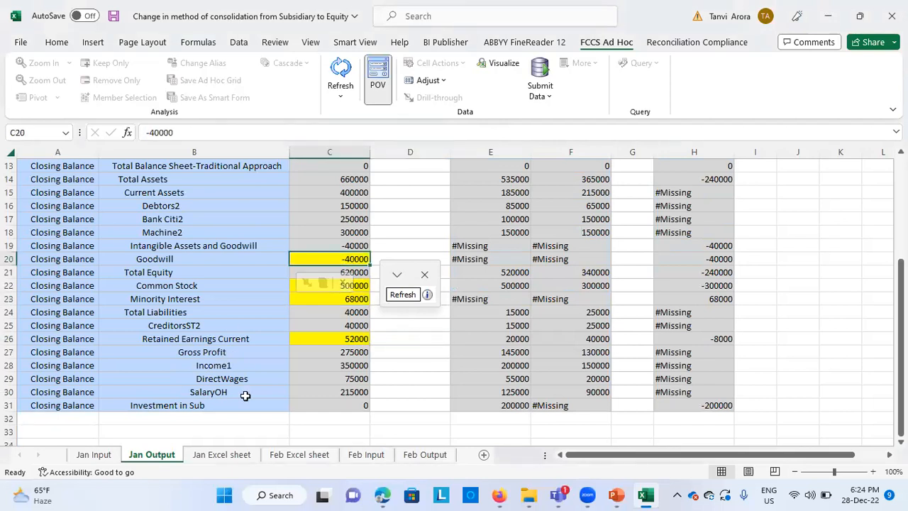
click(237, 457)
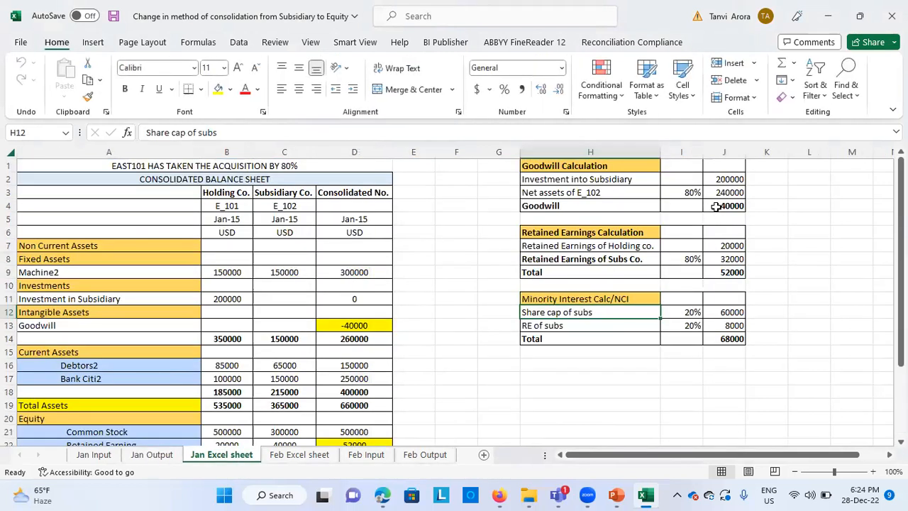
click(717, 206)
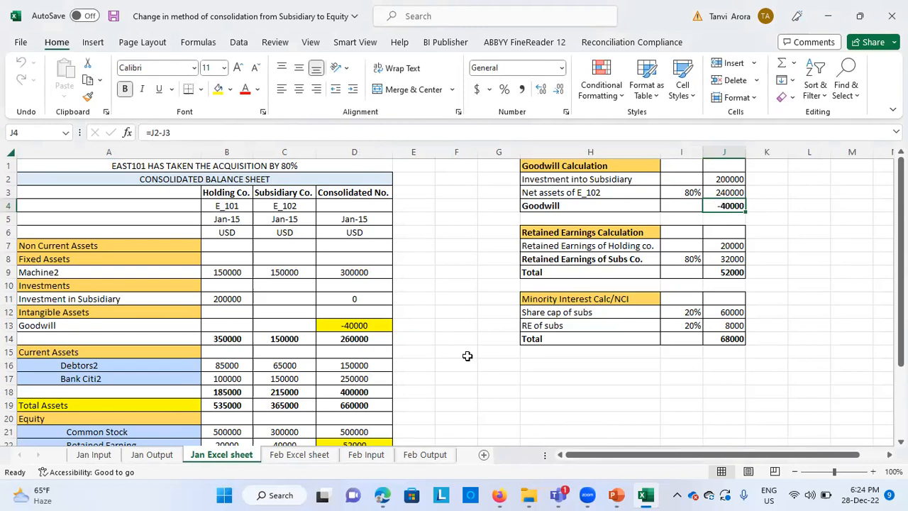
click(152, 455)
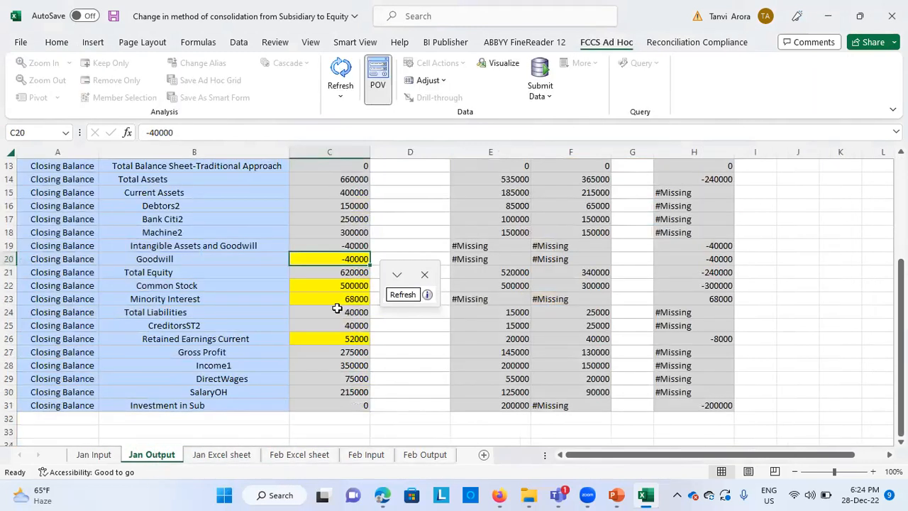
click(333, 282)
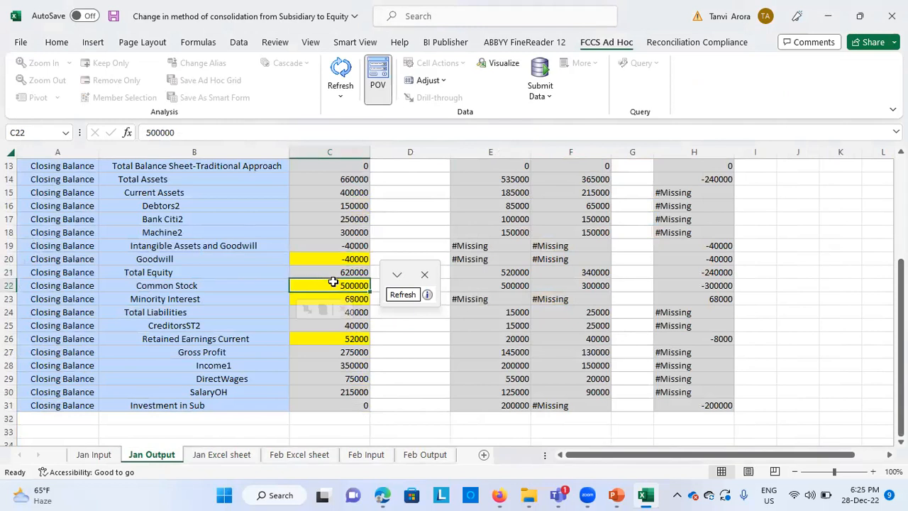
- Inspect the Common Stock closing balances of EAST102, Total Eliminations and EAST101 in Jan Output
click(580, 285)
click(698, 286)
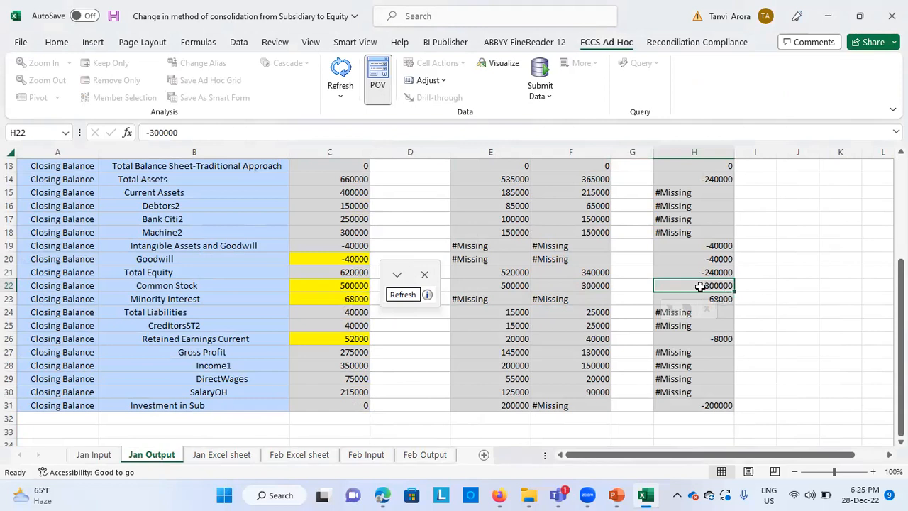
click(499, 286)
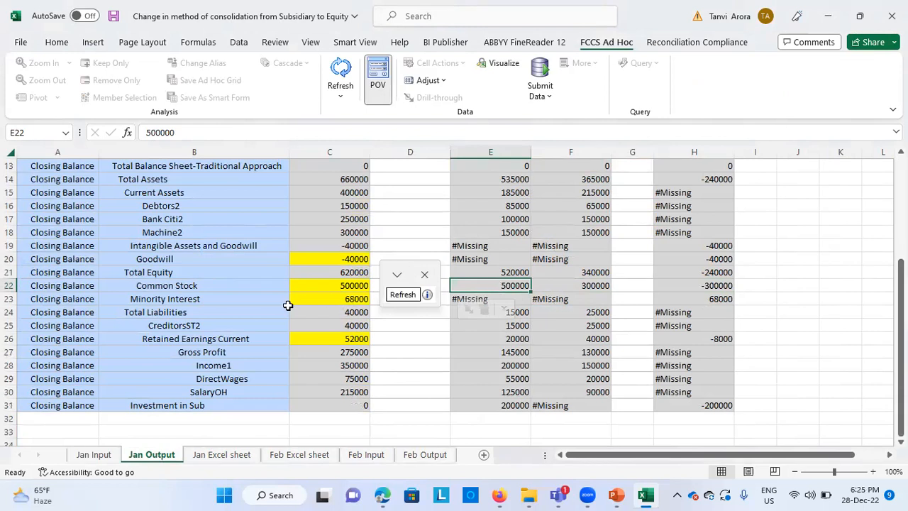
- Compare the consolidated Minority Interest in Jan Output with the Minority Interest Calc/NCI total on the Jan Excel sheet
click(318, 298)
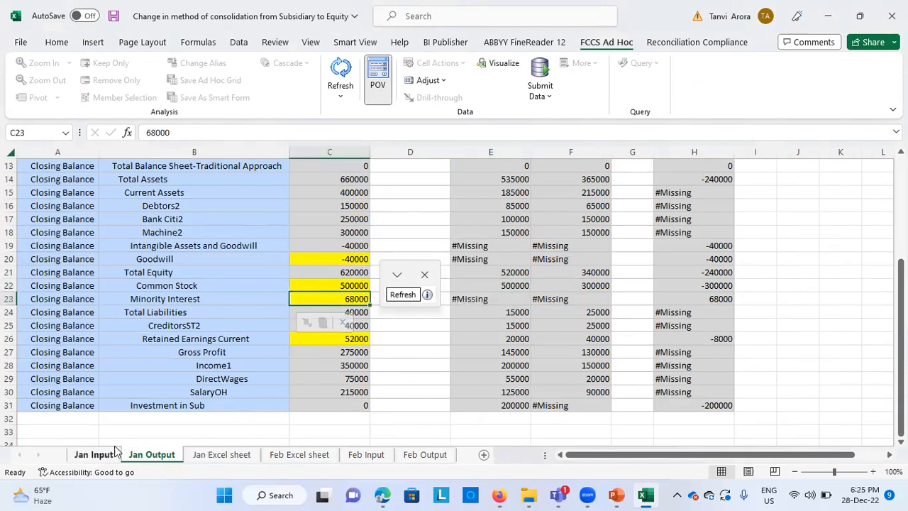
click(213, 454)
click(725, 337)
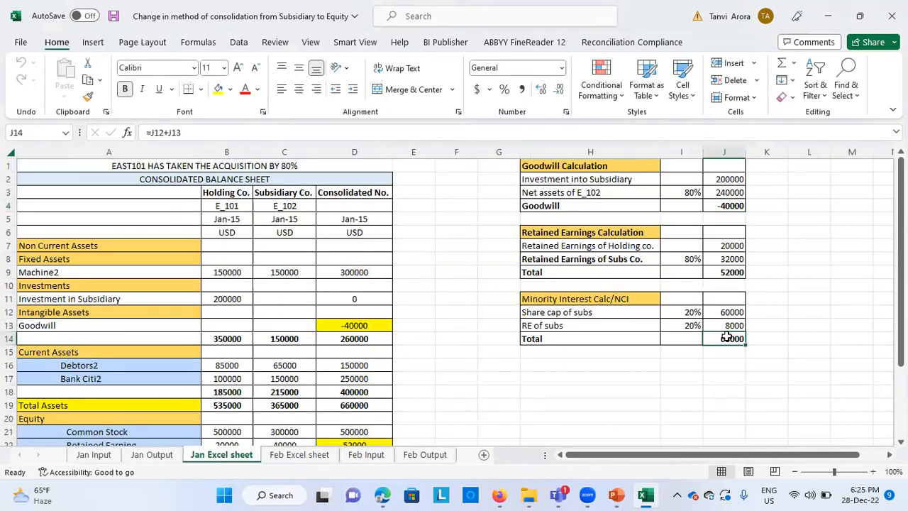
- Compare the consolidated Retained Earnings Current in Jan Output with the Retained Earnings Calculation total on the Jan Excel sheet
click(150, 455)
click(325, 336)
click(209, 456)
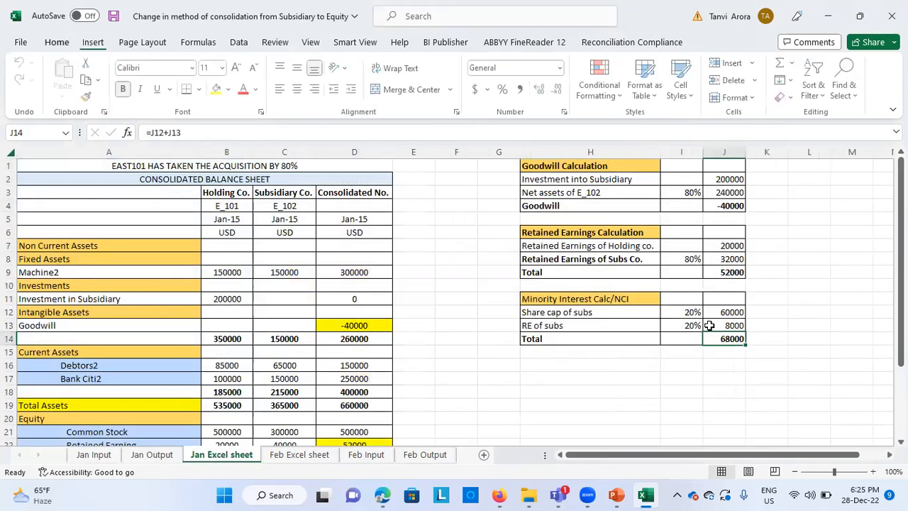
click(734, 273)
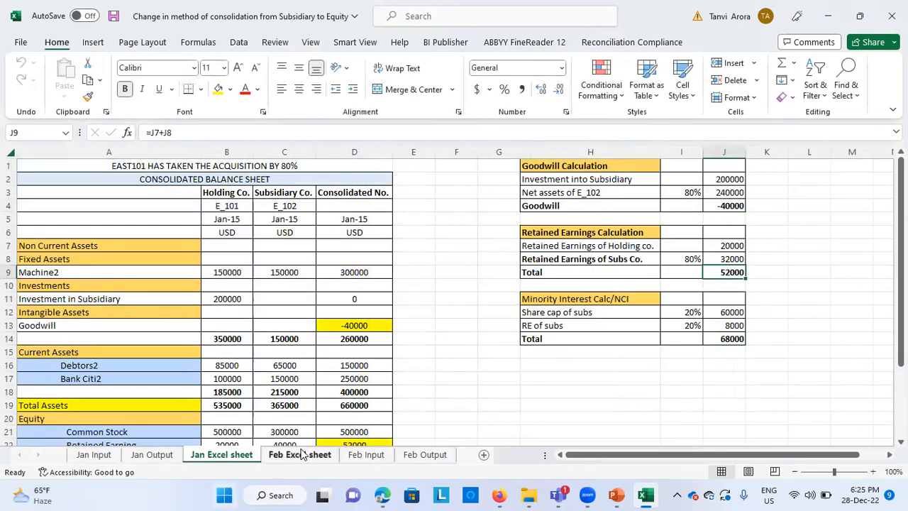
- Inspect Investment in Sub in Jan Output for TotalE100, EAST101 and Total Eliminations
click(152, 455)
click(360, 406)
click(517, 407)
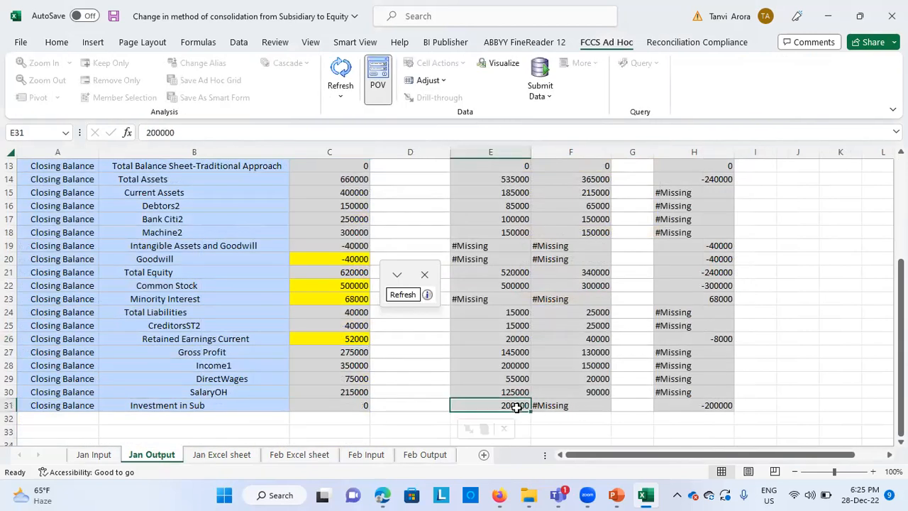
click(347, 409)
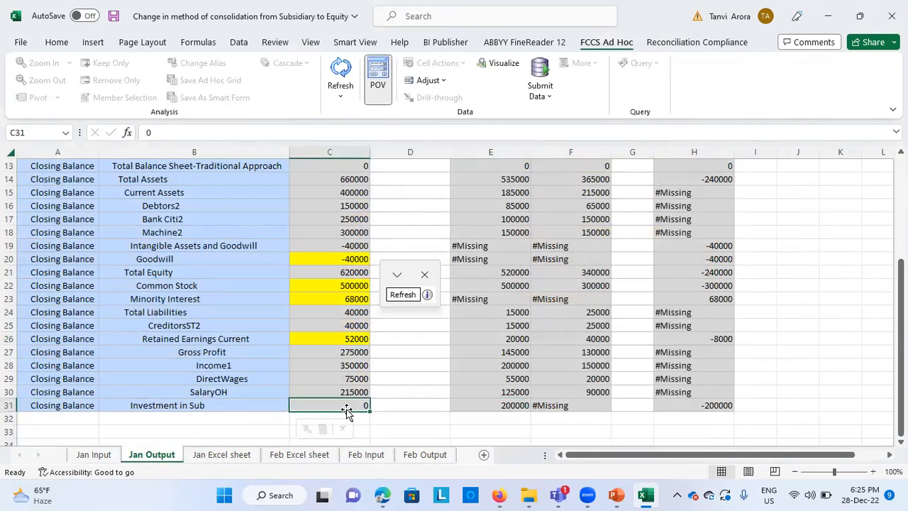
click(730, 401)
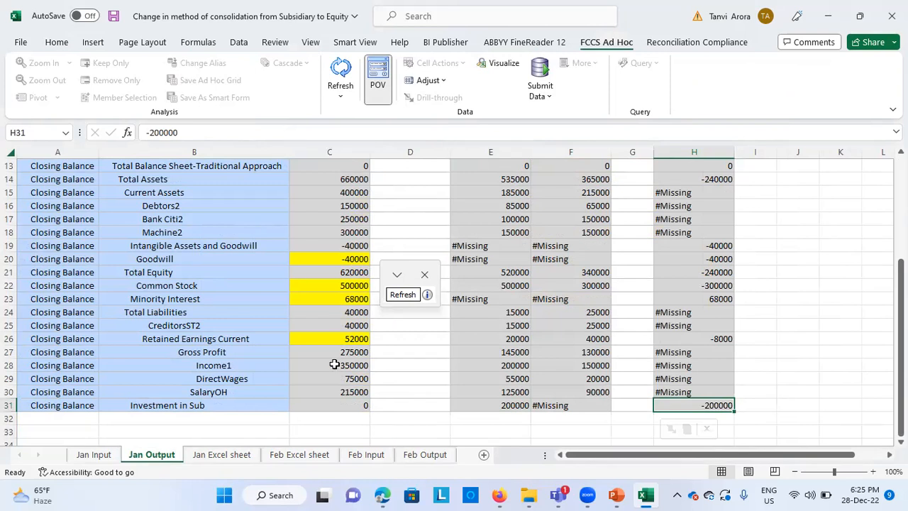
- Open the Feb Input sheet, move the POV window clear of the grid, and examine the February Bank Citi2 and Income1 entries of EAST101 and EAST102
click(367, 458)
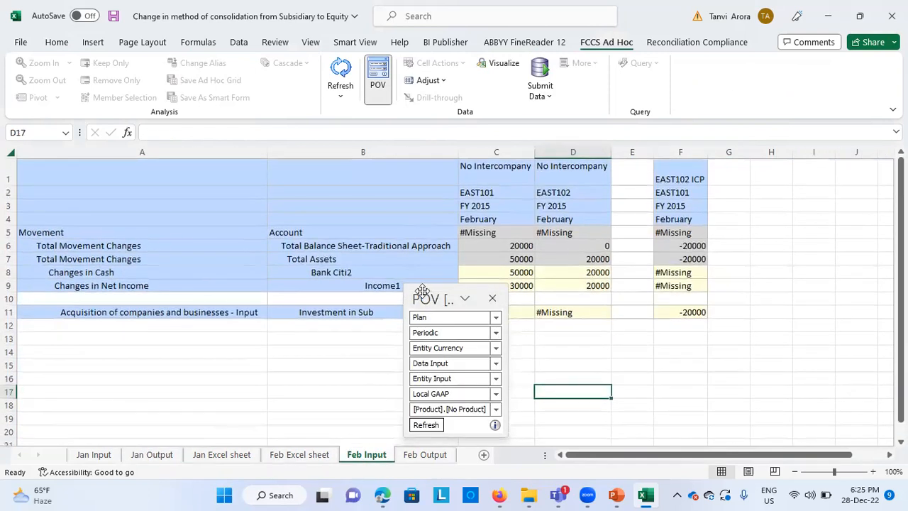
drag(422, 291, 784, 202)
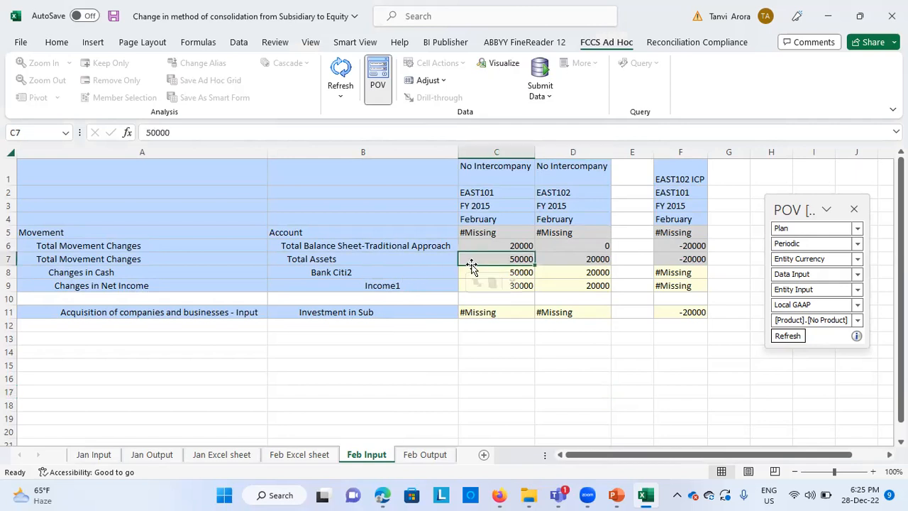
click(419, 390)
click(478, 273)
click(572, 278)
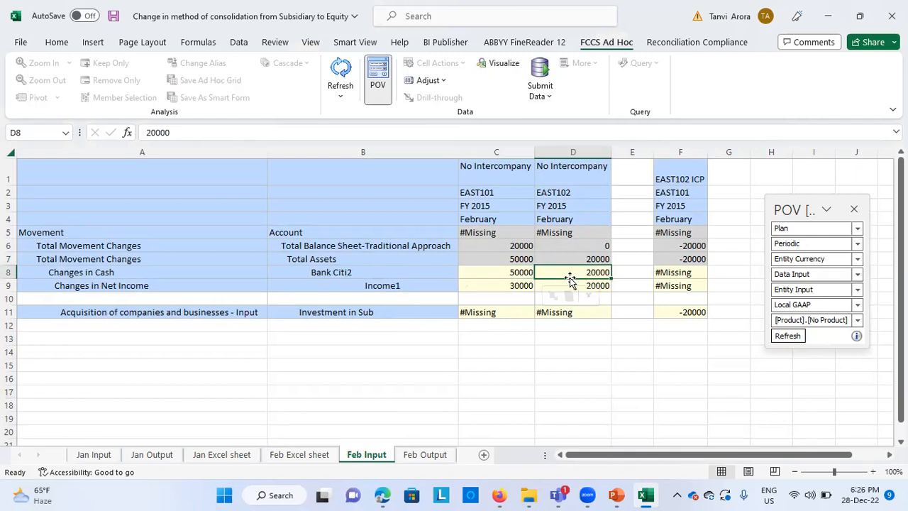
click(494, 361)
click(522, 286)
click(578, 285)
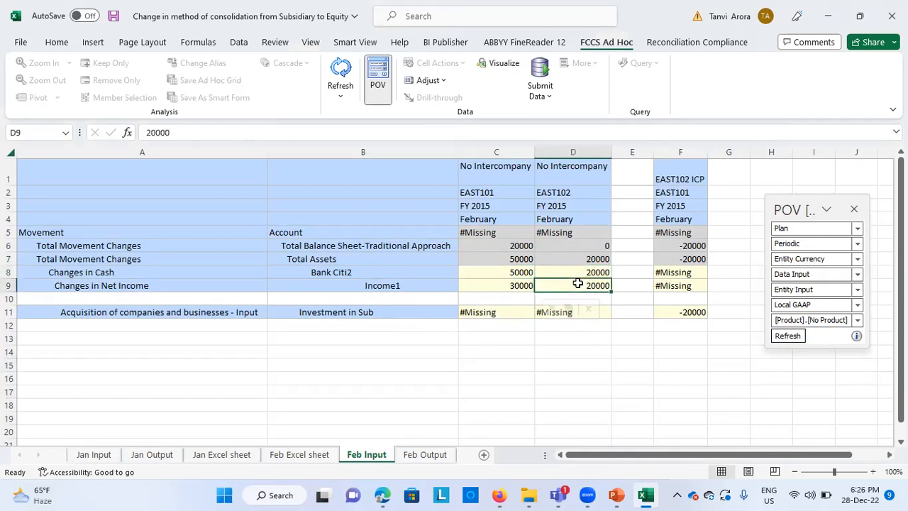
click(567, 355)
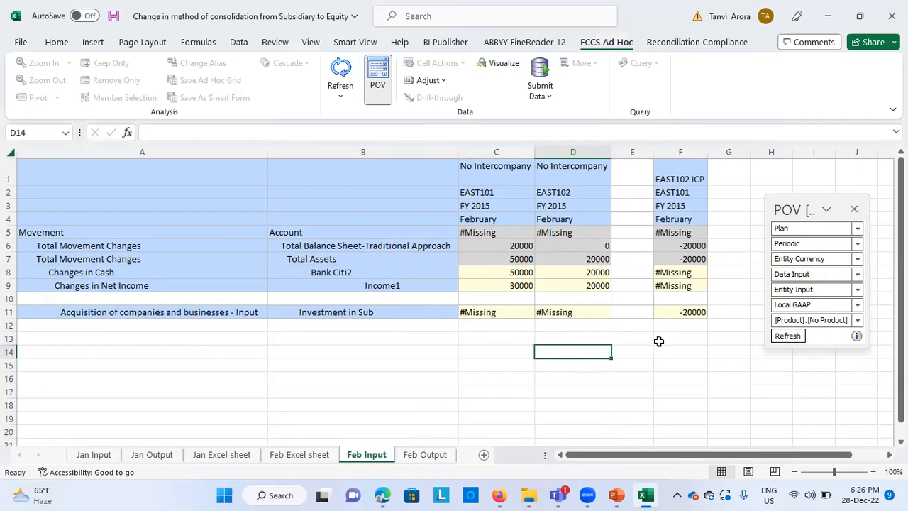
- Examine EAST101's February Investment in Sub entry against EAST102 ICP on the Acquisition of companies and businesses - Input movement
click(674, 339)
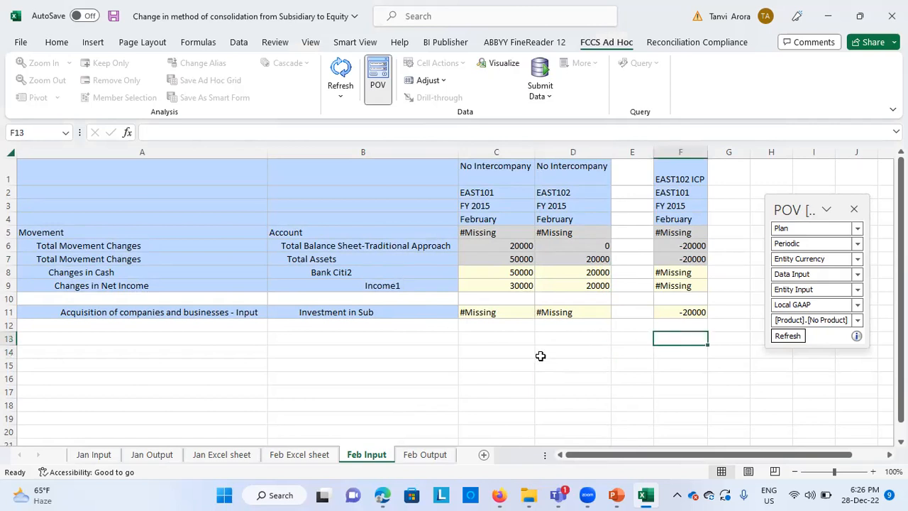
click(672, 312)
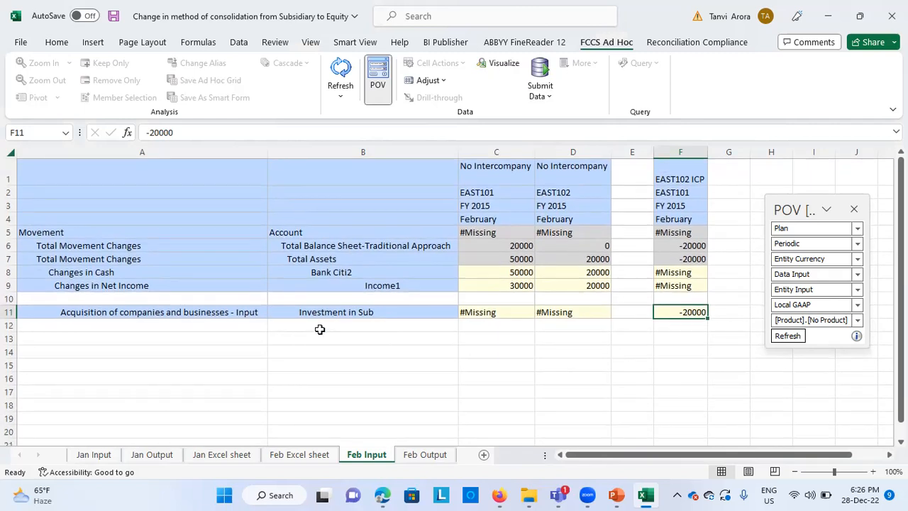
click(390, 314)
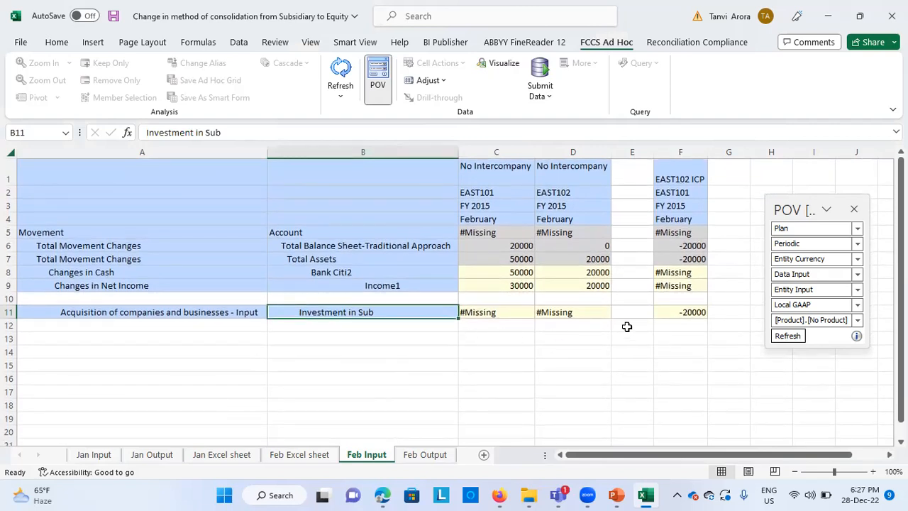
- Open the Feb Excel sheet and review its Goodwill and Retained Earnings calculations for the reduced 40% holding
click(301, 456)
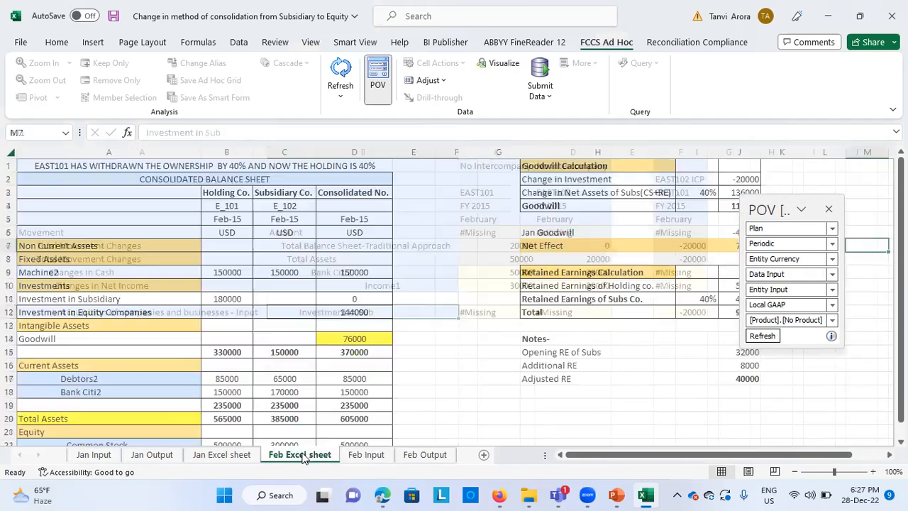
scroll(416, 368, down, 1)
scroll(417, 368, up, 1)
click(608, 188)
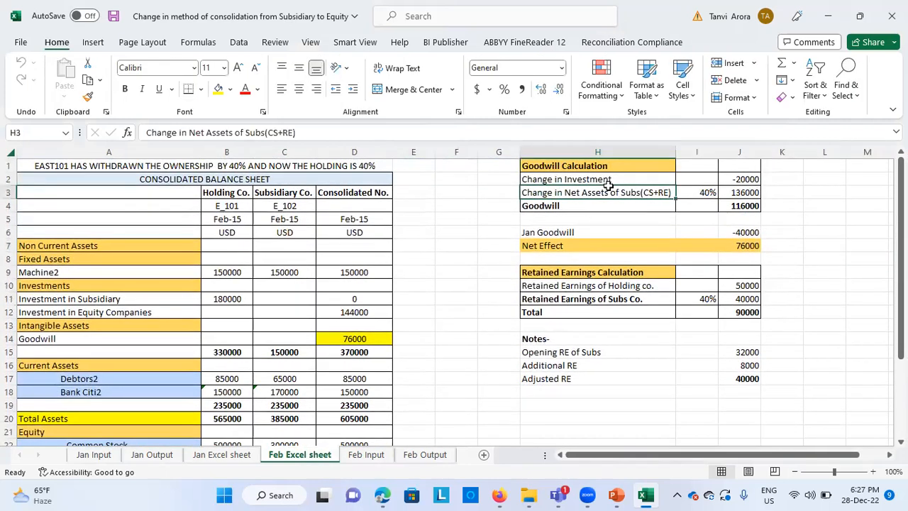
click(635, 268)
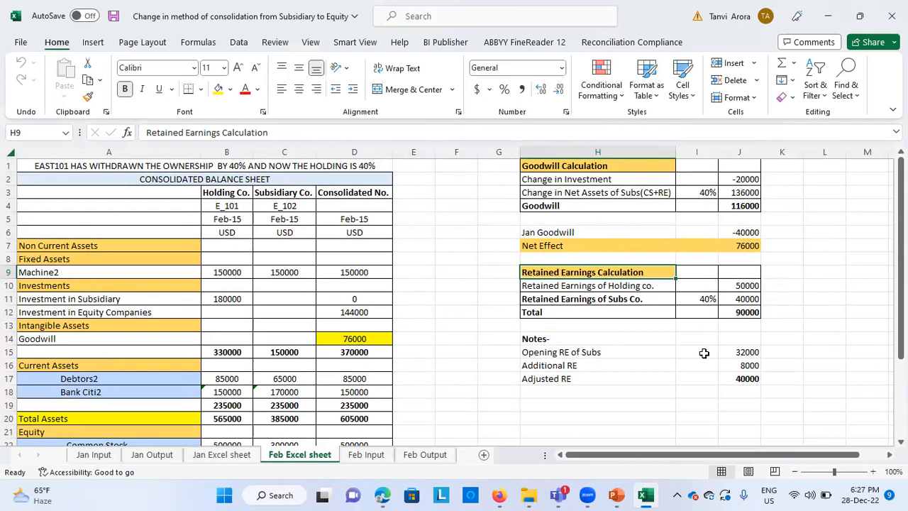
scroll(660, 367, down, 1)
scroll(660, 367, up, 1)
- Inspect the Change in Investment and Change in Net Assets of Subs rows of the February Goodwill Calculation
click(601, 182)
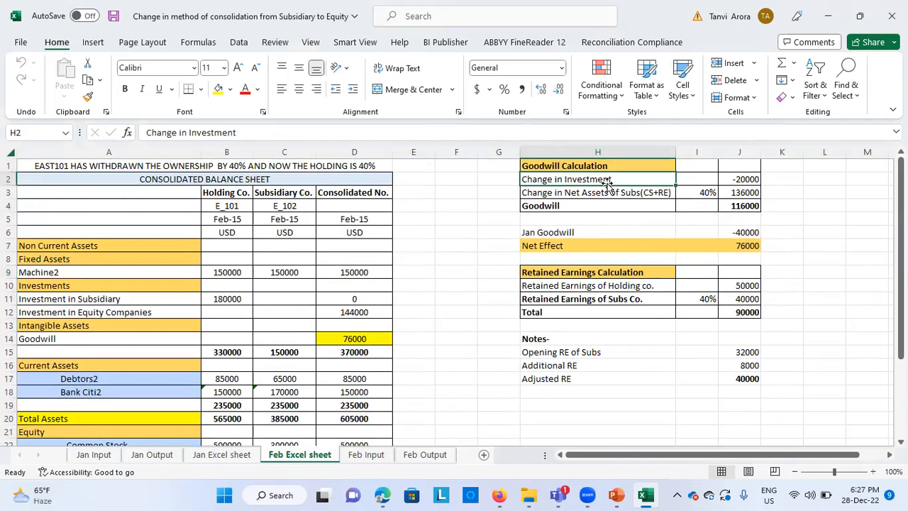
click(738, 181)
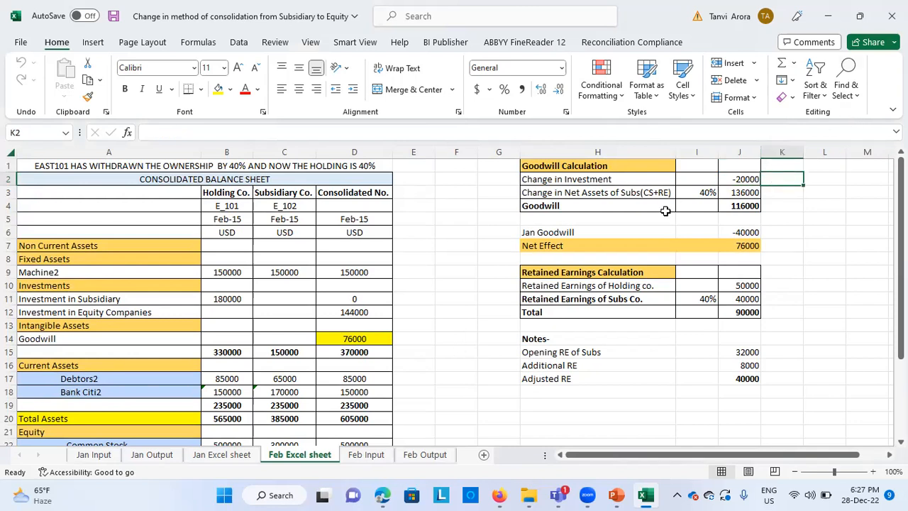
click(651, 193)
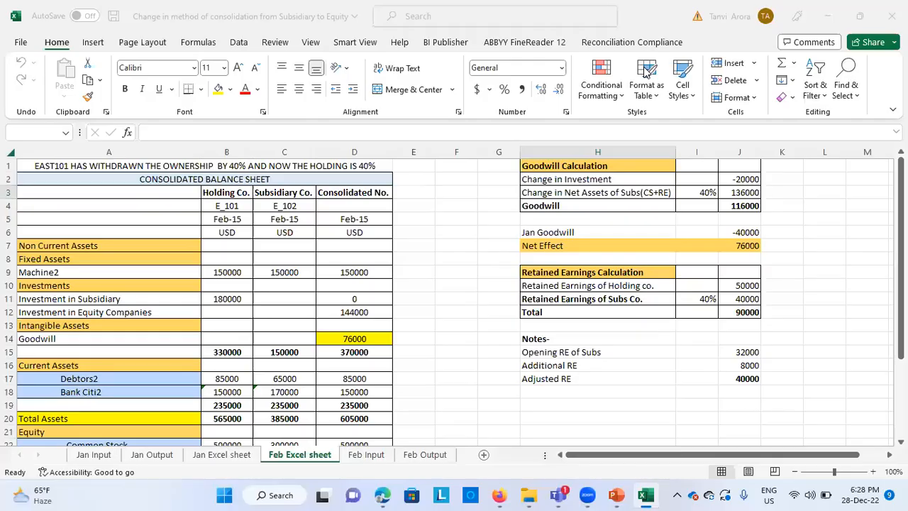
- Check the subsidiary E_102's January Common Stock and Retained Earning on the Jan Excel sheet
click(221, 454)
scroll(251, 410, down, 2)
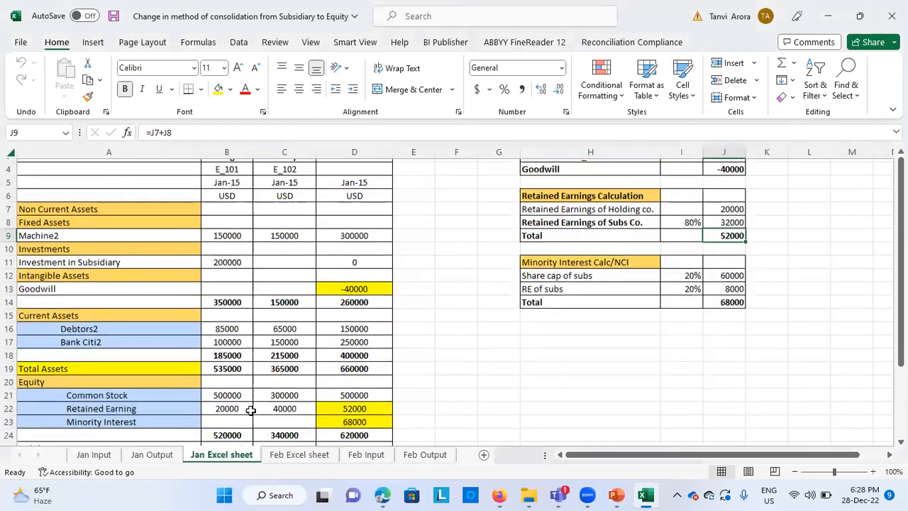
click(290, 378)
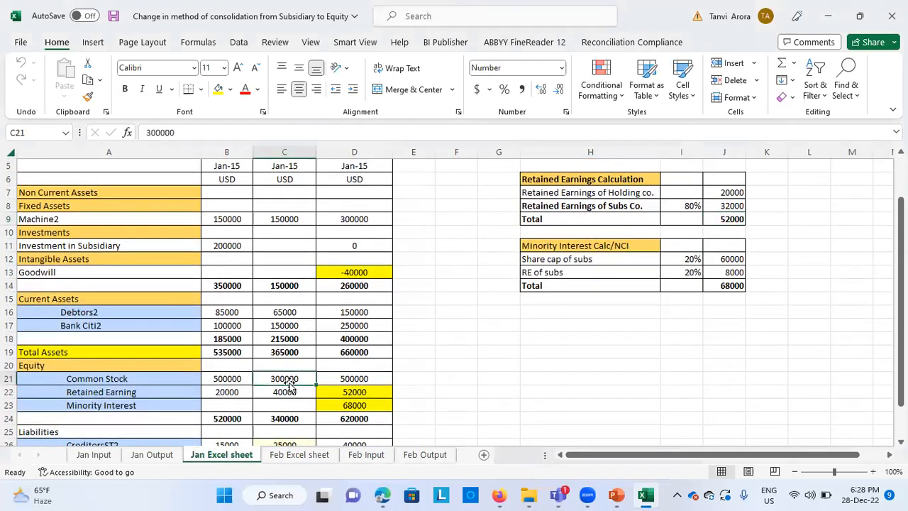
click(287, 391)
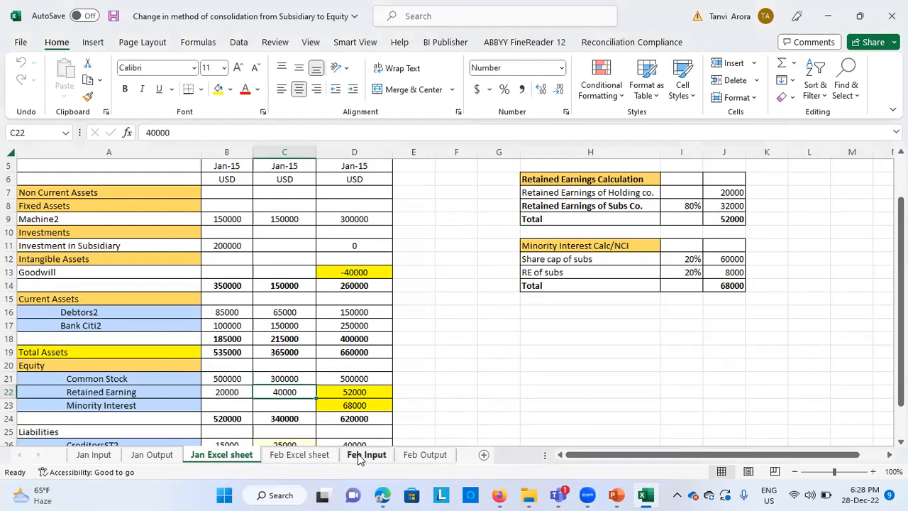
- Return to the Feb Excel sheet and examine the formula behind Change in Net Assets of Subs in the Goodwill Calculation
click(312, 455)
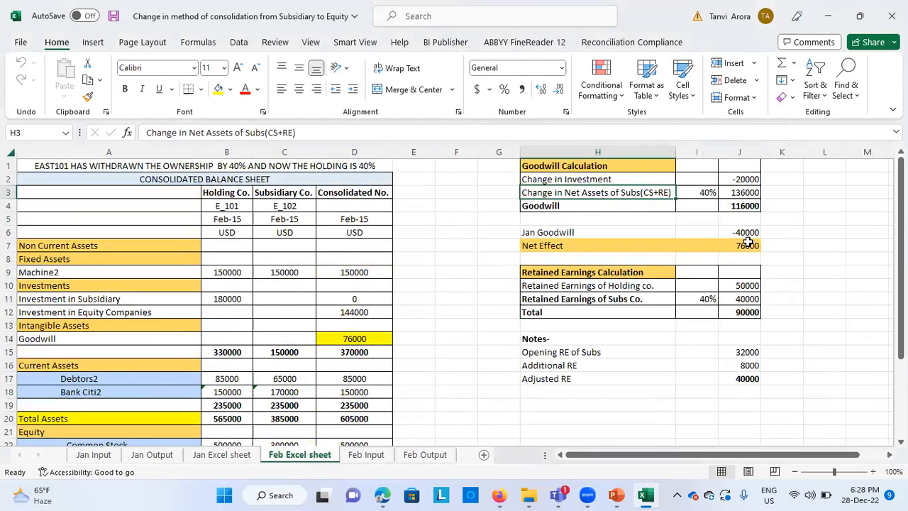
scroll(772, 215, up, 1)
click(744, 193)
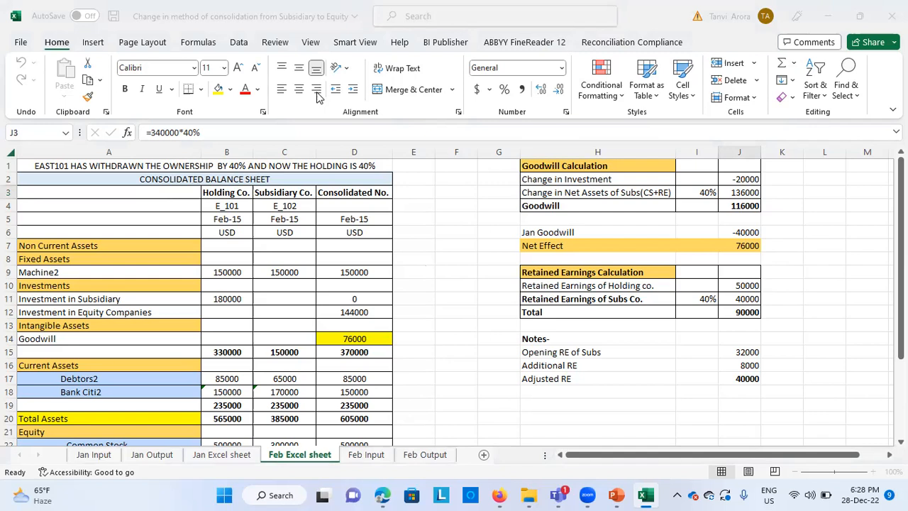
click(786, 258)
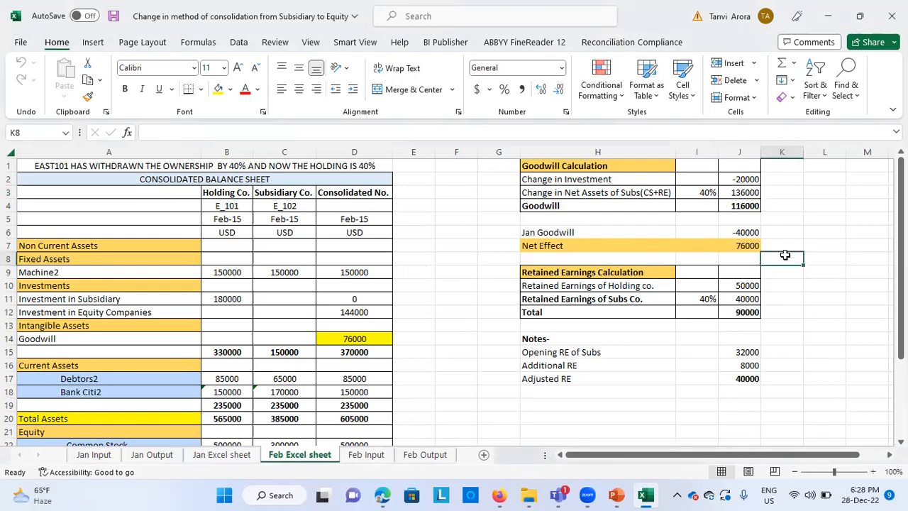
- Trace Retained Earnings of Holding co. to its formula in the February balance sheet, and open the Feb Input sheet for its source entries
click(645, 284)
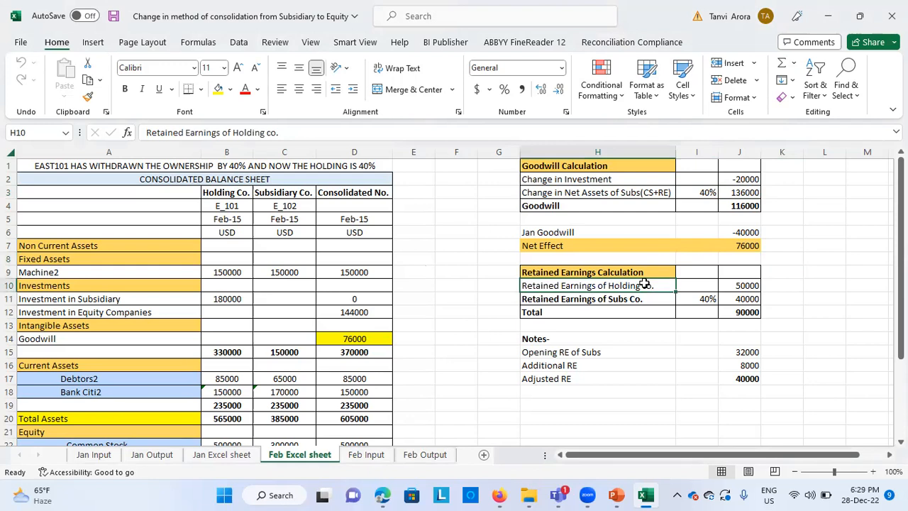
click(741, 284)
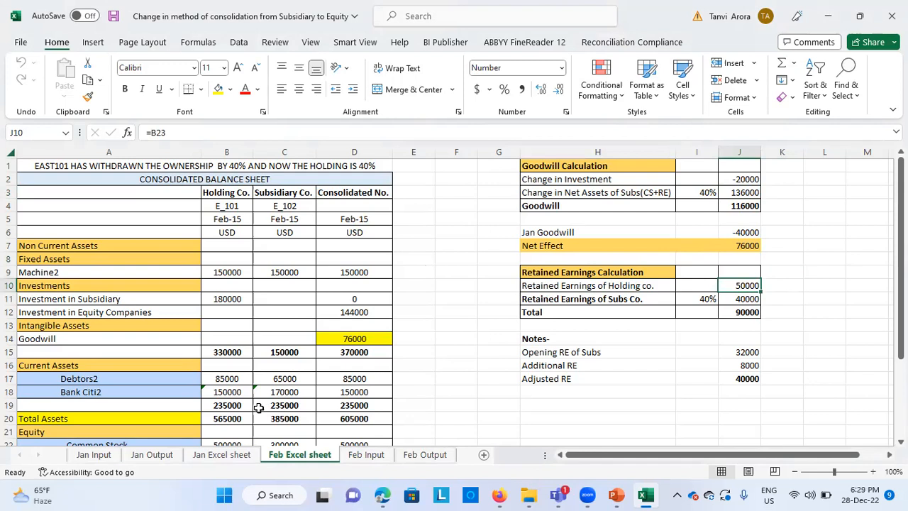
scroll(259, 408, down, 2)
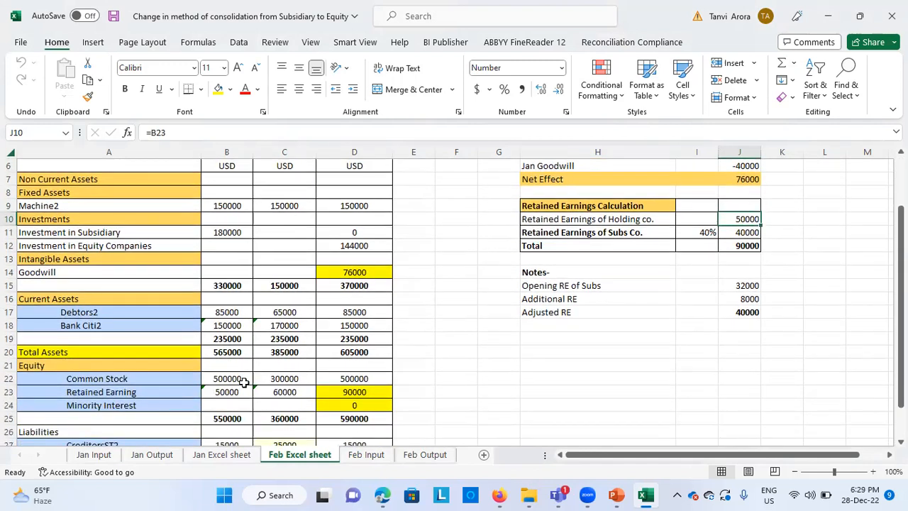
click(231, 392)
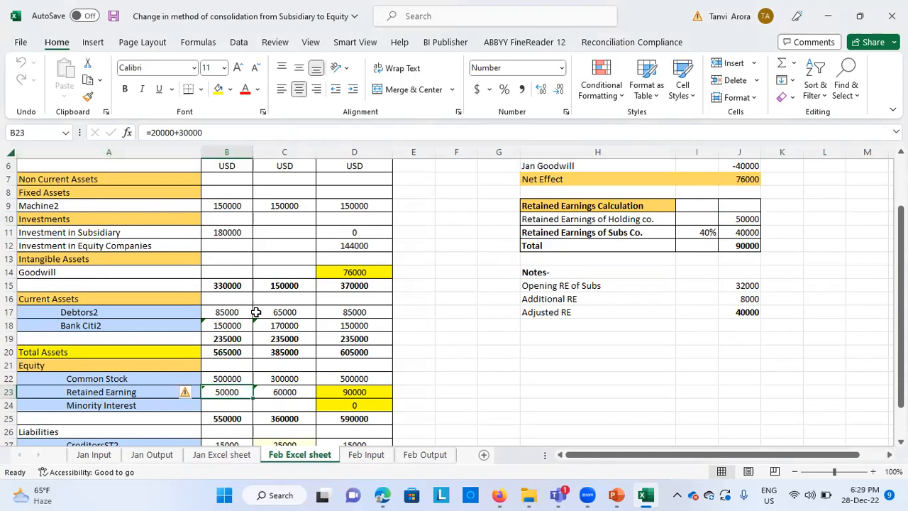
click(361, 455)
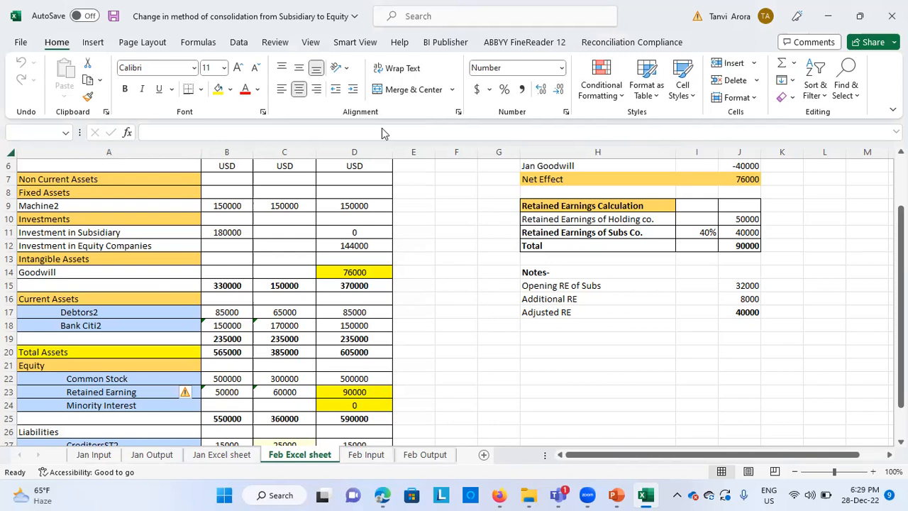
click(361, 455)
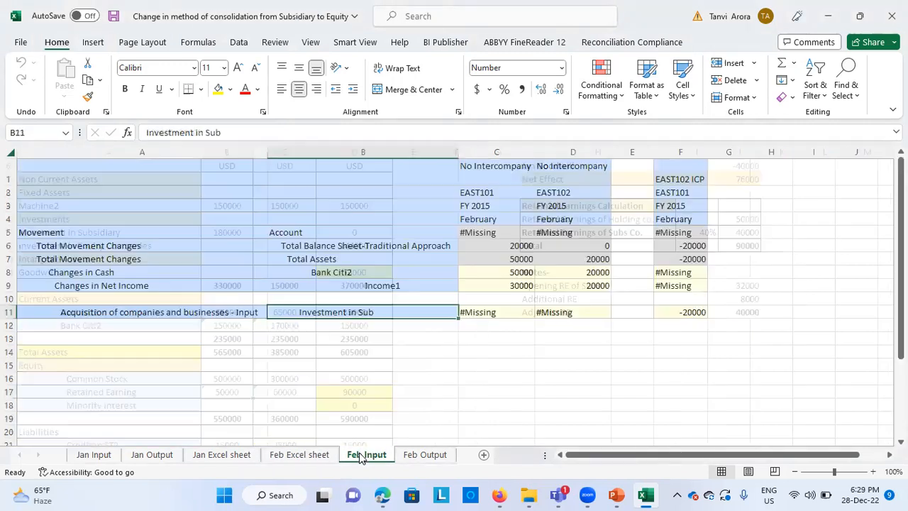
- Check the February Income1 entries for EAST101 and EAST102, then return to the Feb Excel sheet and inspect the subsidiary's Retained Earning
click(498, 286)
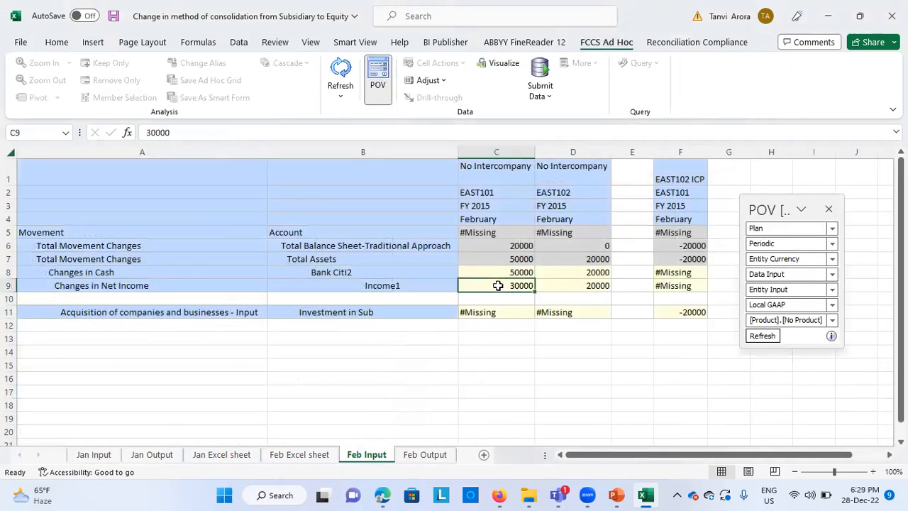
click(568, 284)
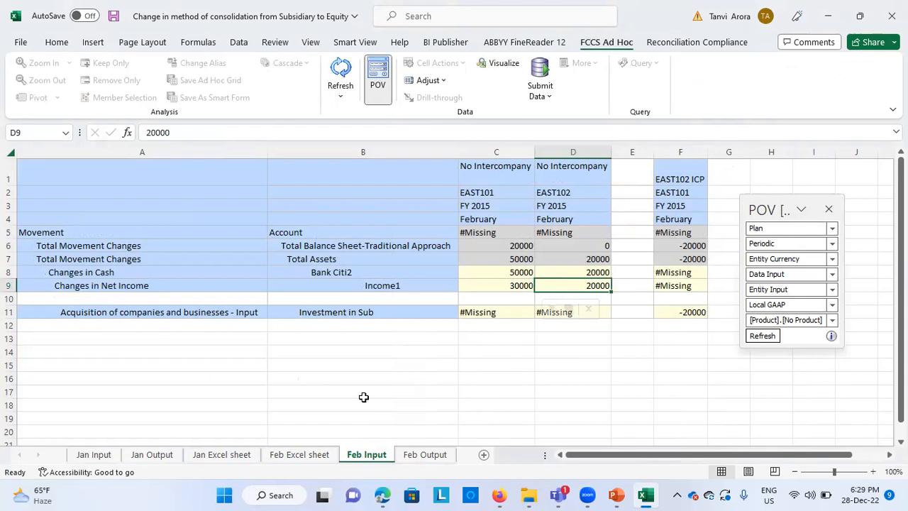
click(300, 455)
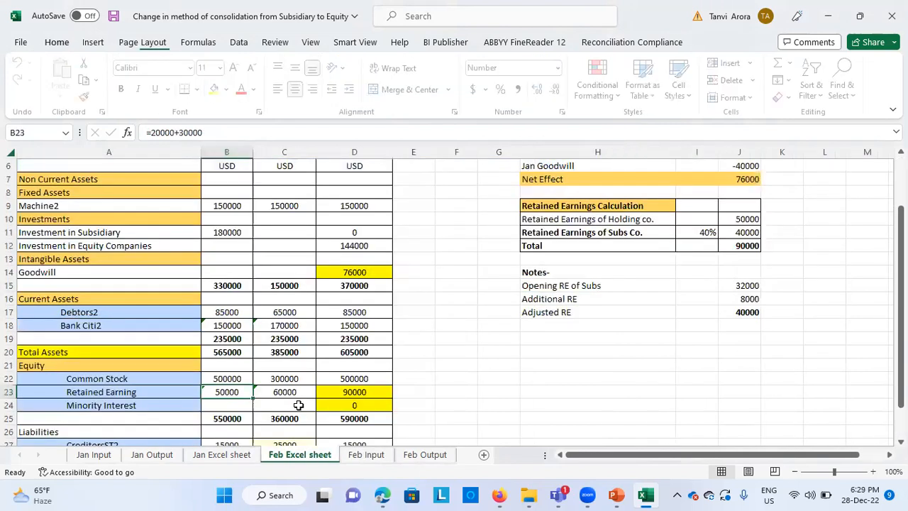
click(275, 394)
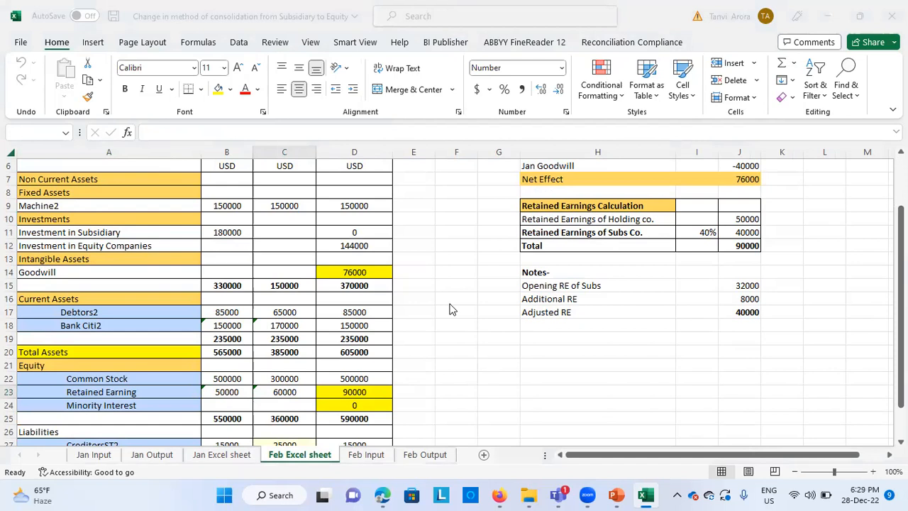
- Examine Retained Earnings of Holding co. and trace the formula for Retained Earnings of Subs Co. to Adjusted RE in the Notes
click(745, 219)
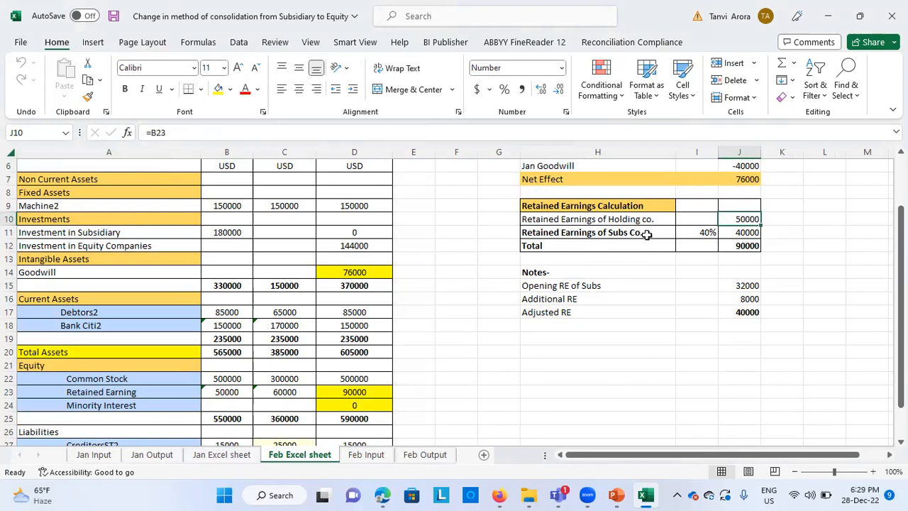
click(736, 232)
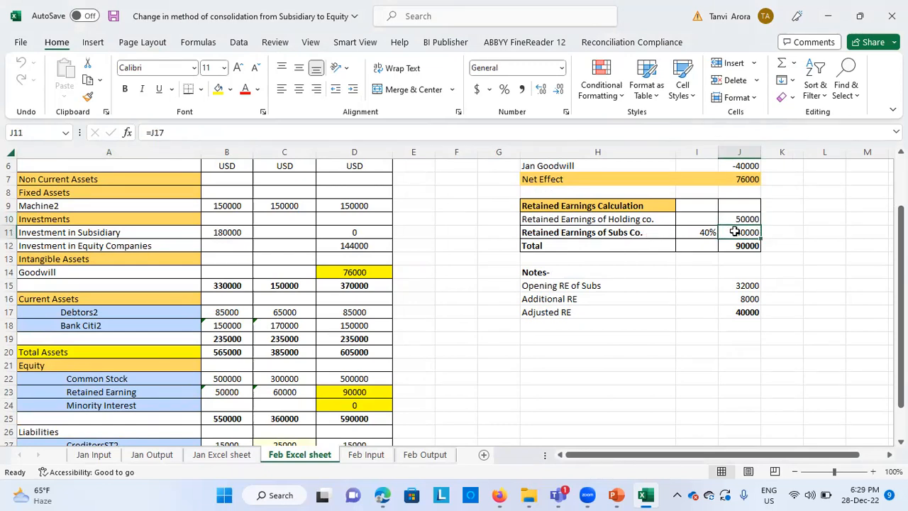
double_click(729, 232)
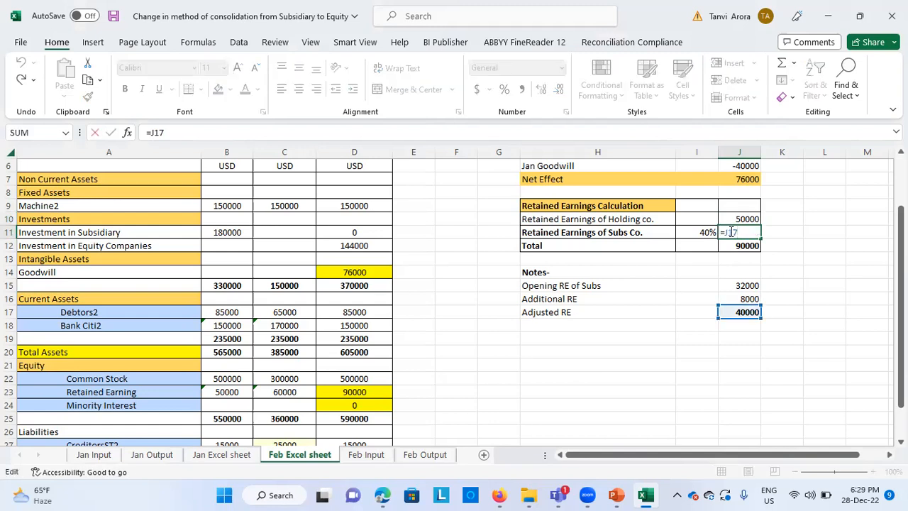
key(Escape)
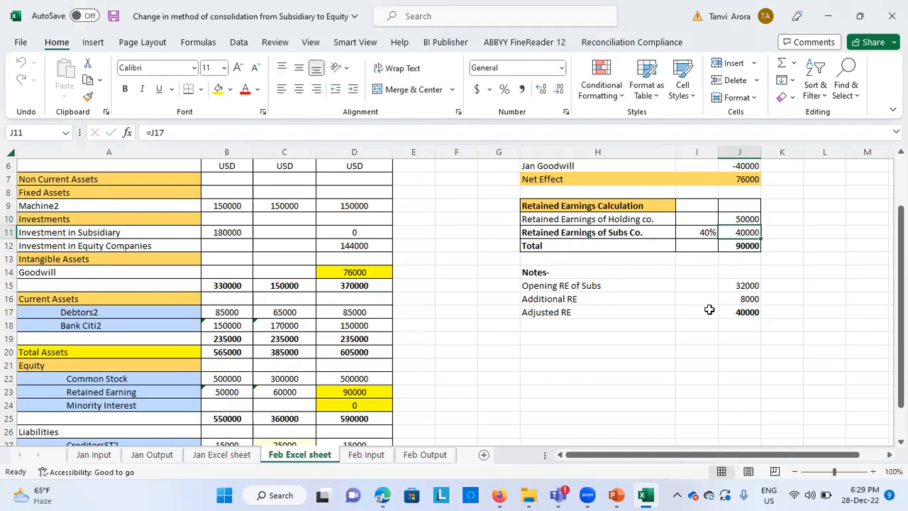
click(738, 320)
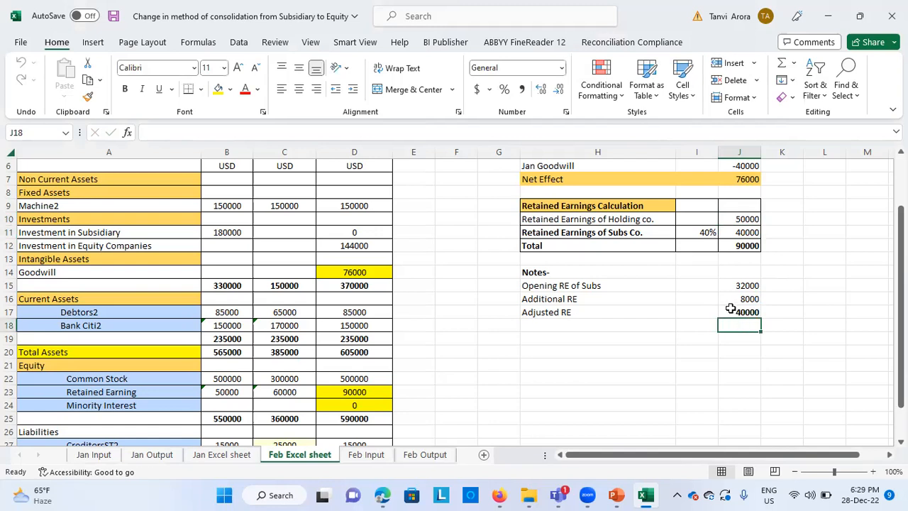
click(731, 310)
click(554, 312)
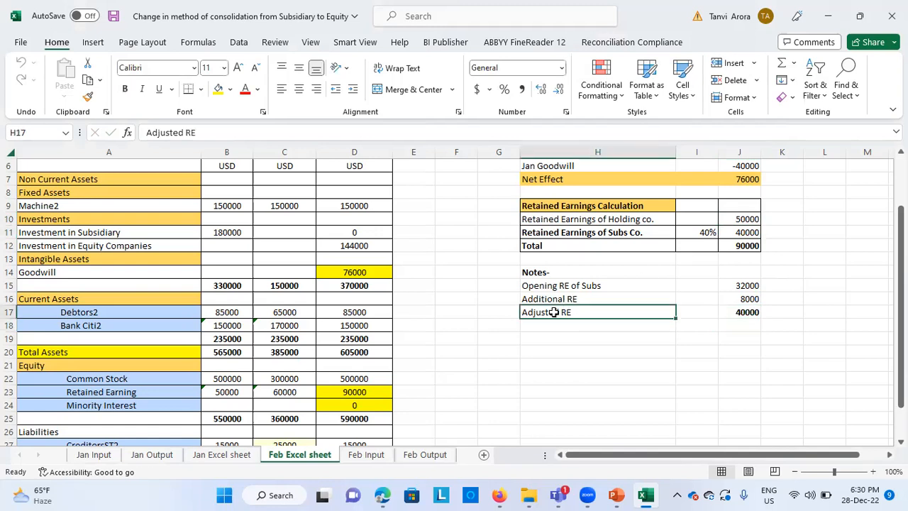
- Examine the formulas behind Opening RE of Subs and Additional RE in the Notes
click(593, 286)
click(732, 286)
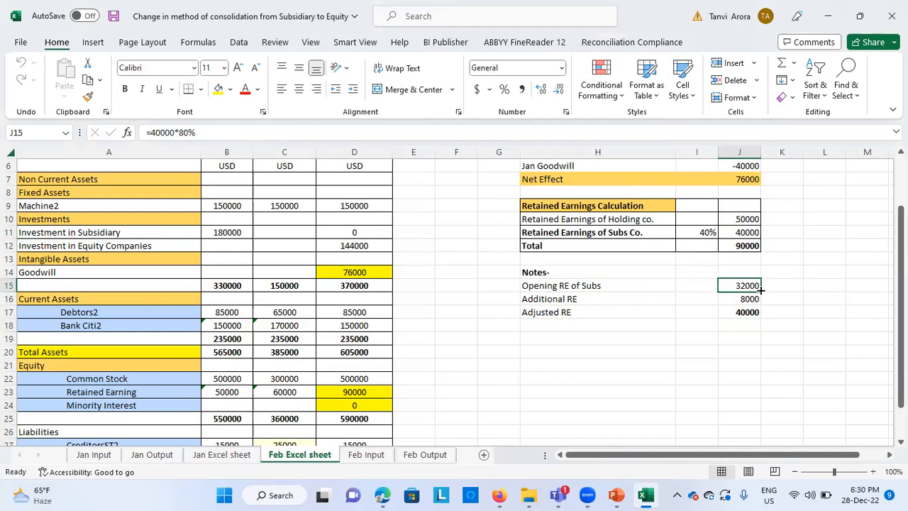
click(625, 299)
click(748, 298)
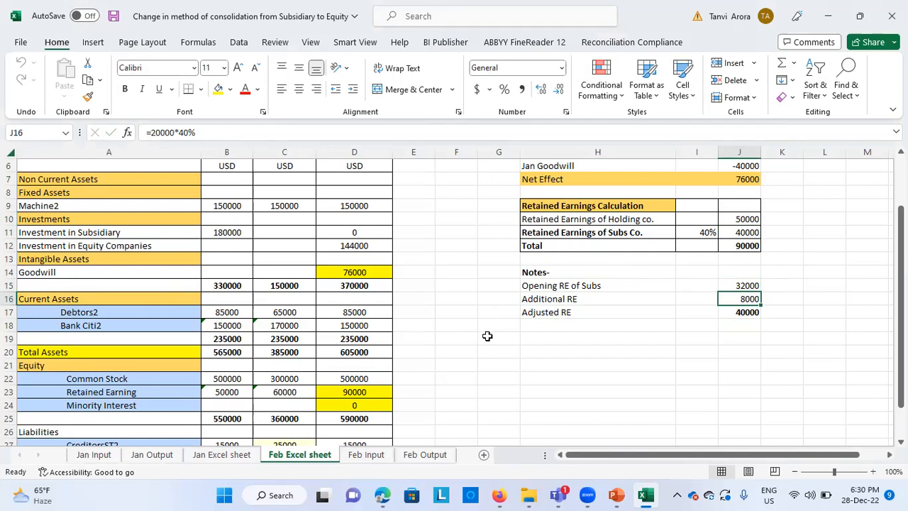
click(754, 293)
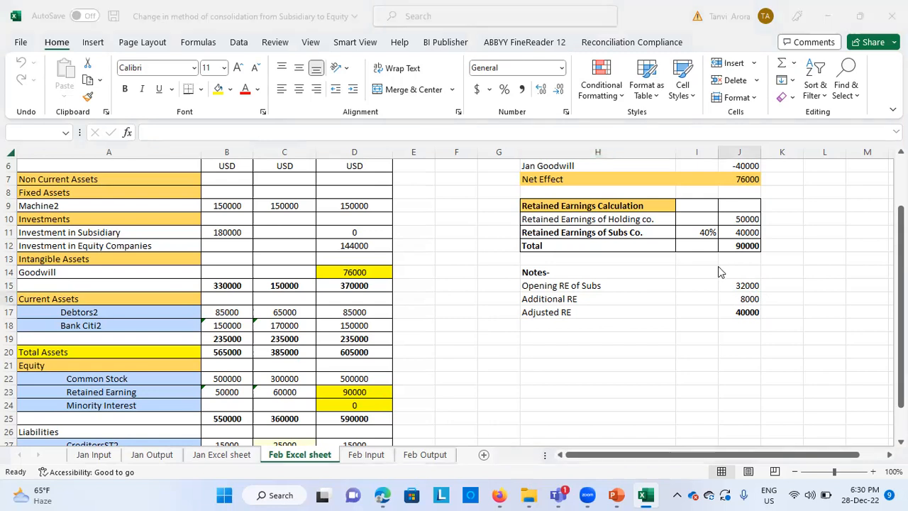
click(749, 301)
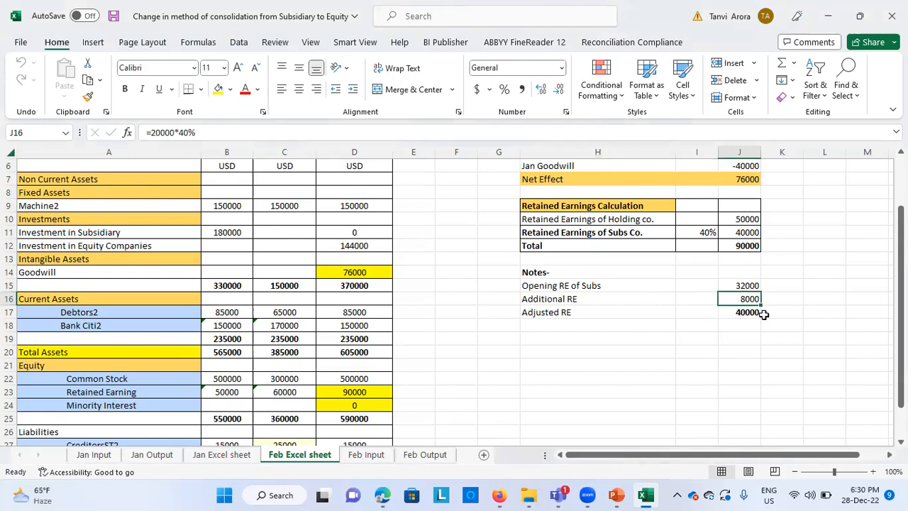
- Review how Retained Earnings of Subs Co. feeds the Total of the Retained Earnings Calculation
click(738, 233)
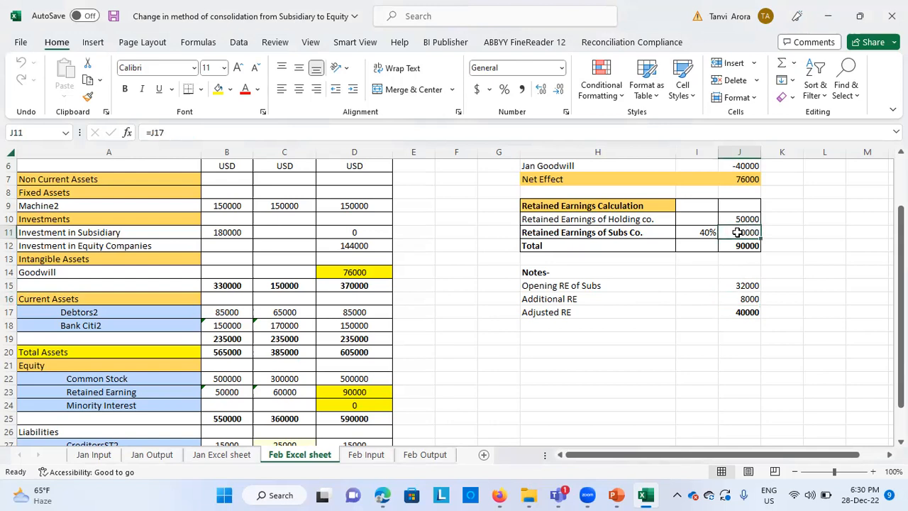
click(748, 243)
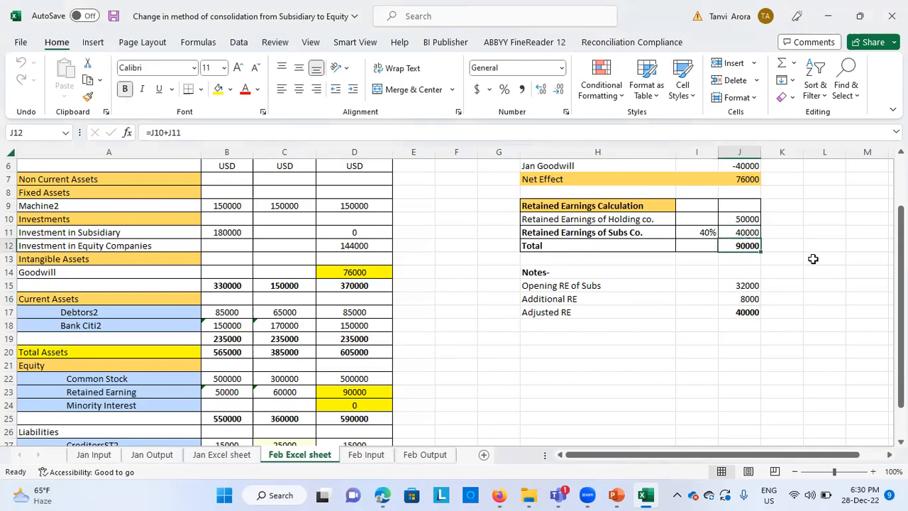
key(alt+Tab)
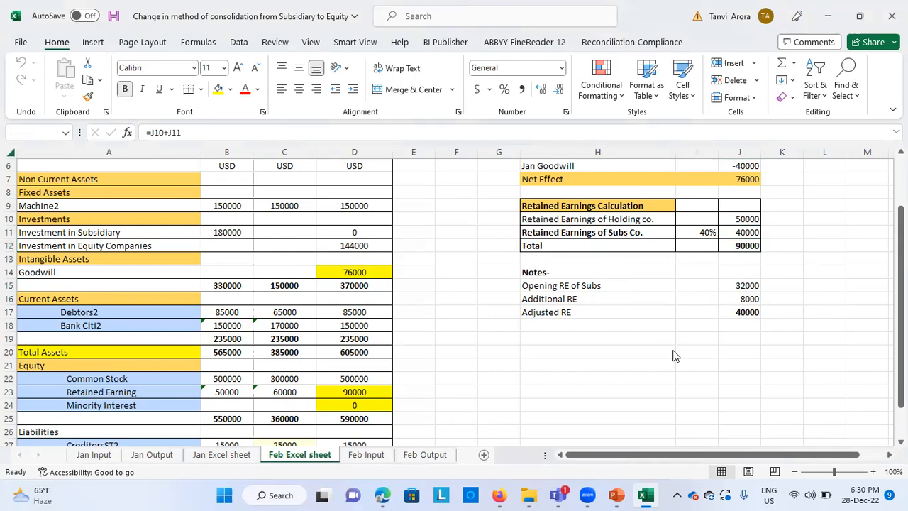
- Compare the holding and subsidiary Machine2 balances with the consolidated Machine2 figure in the February balance sheet
scroll(519, 330, up, 2)
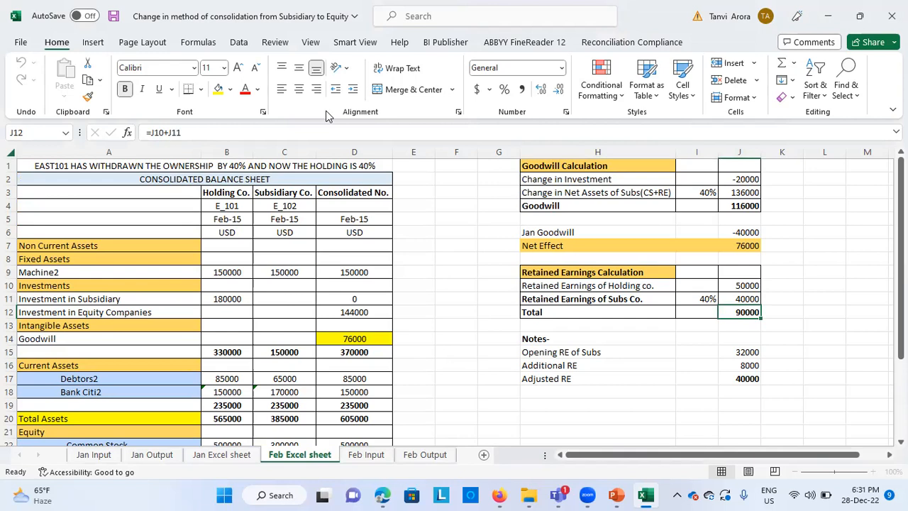
click(456, 257)
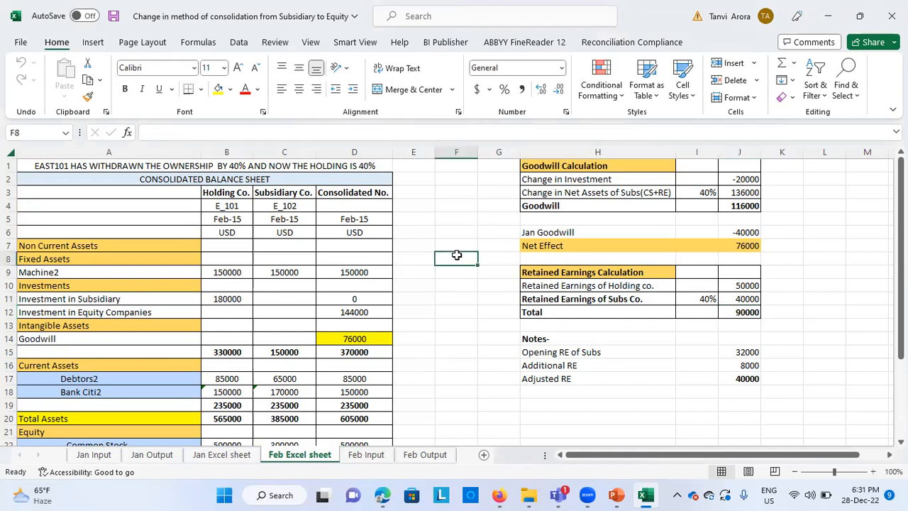
click(223, 273)
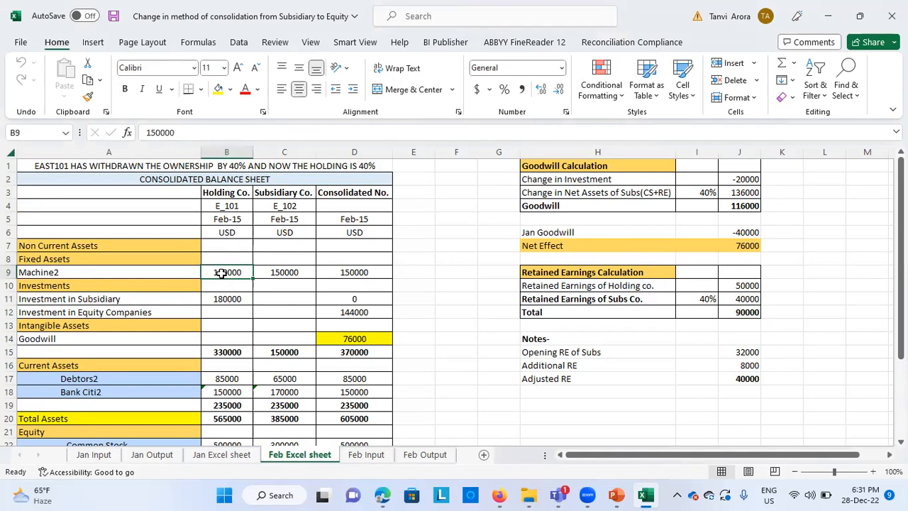
key(shift+Right)
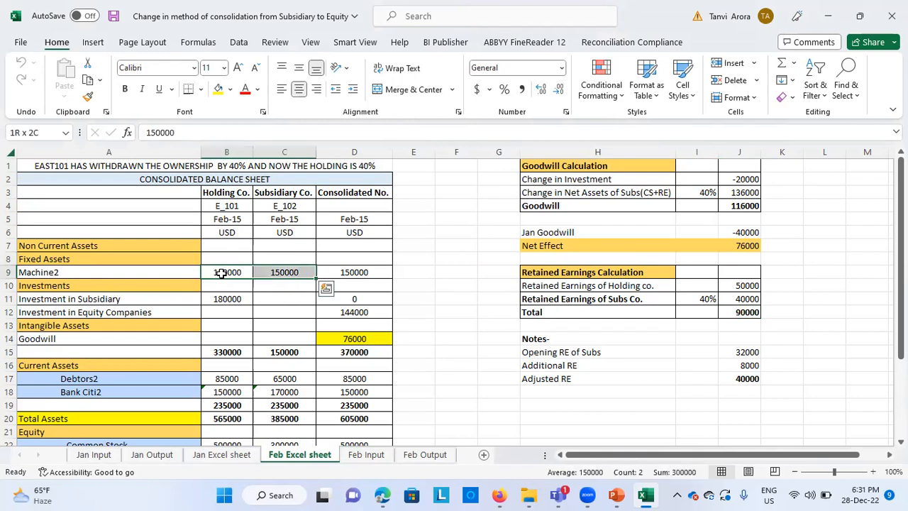
click(371, 272)
- Review Investment in Subsidiary, current assets, equity and liabilities across the holding, subsidiary and consolidated columns of the February balance sheet
scroll(414, 314, down, 2)
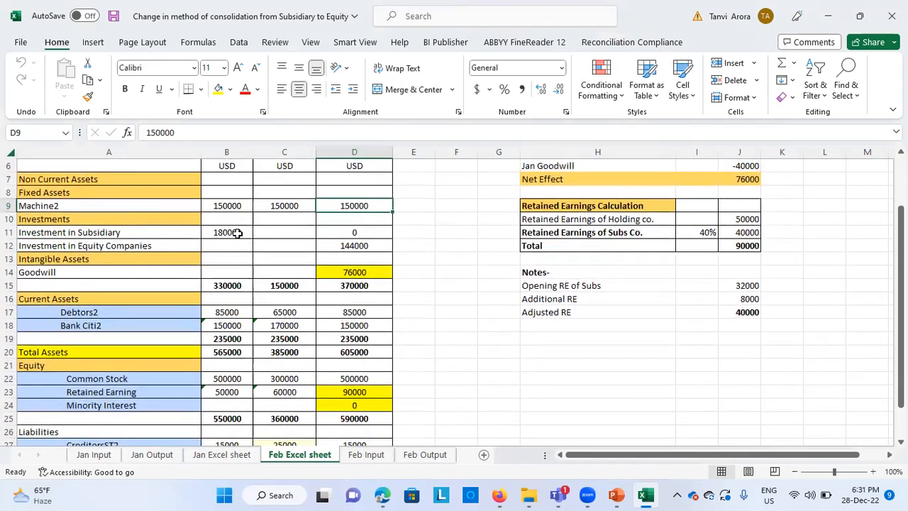
click(237, 233)
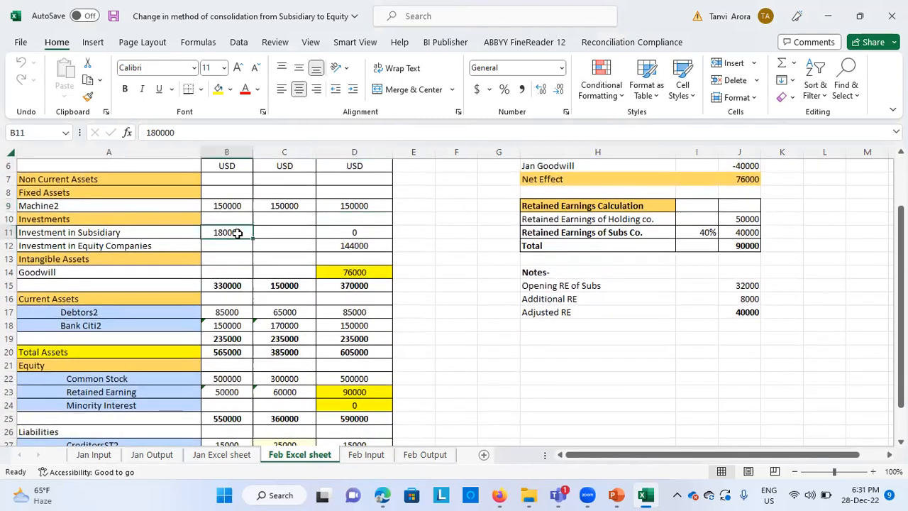
click(359, 234)
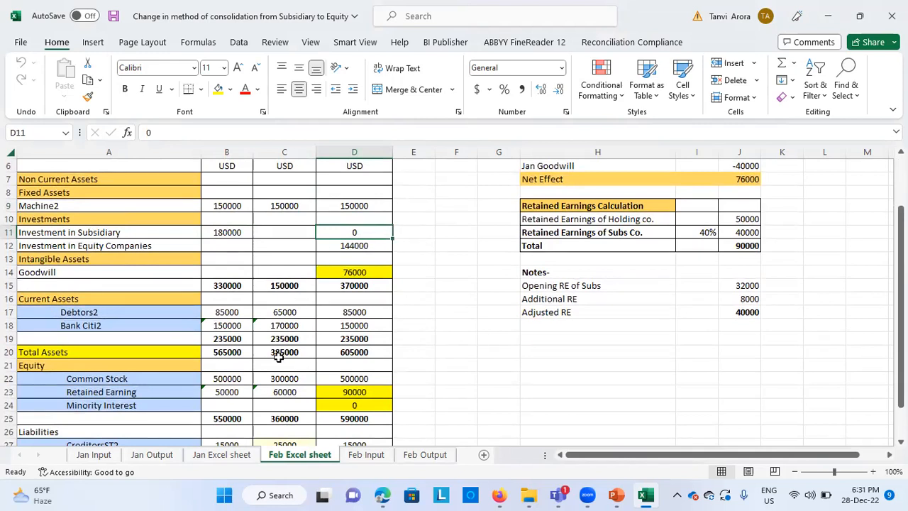
click(234, 313)
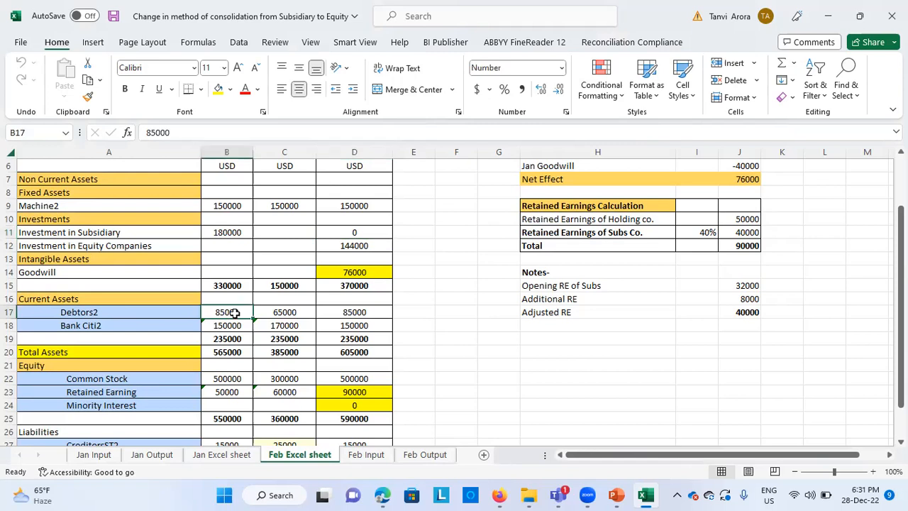
click(280, 326)
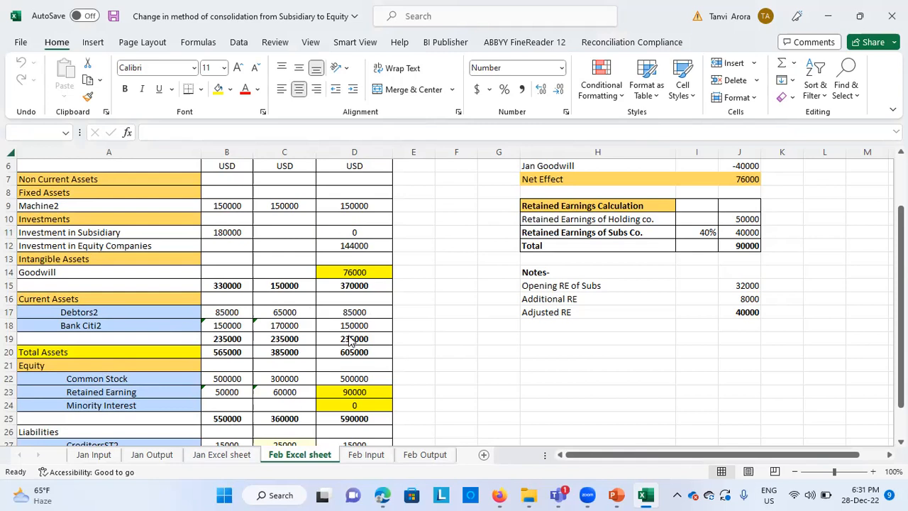
scroll(298, 399, down, 2)
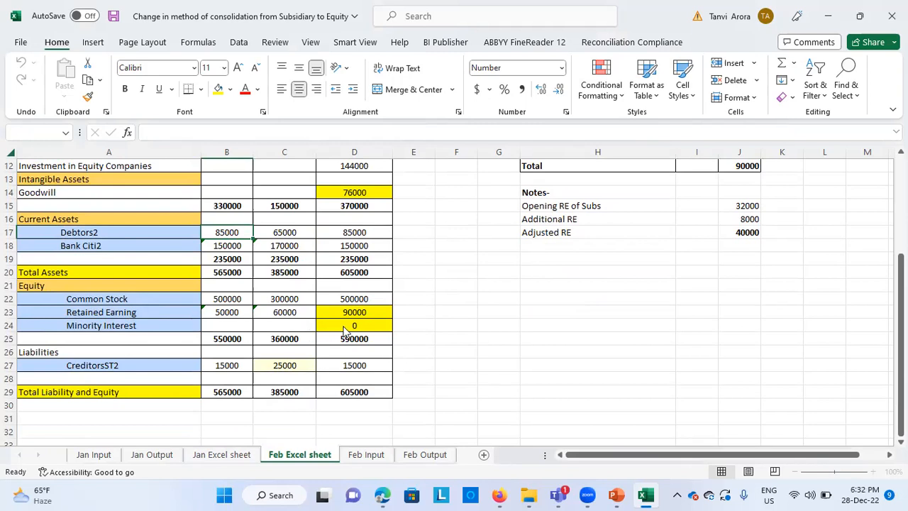
scroll(344, 386, down, 1)
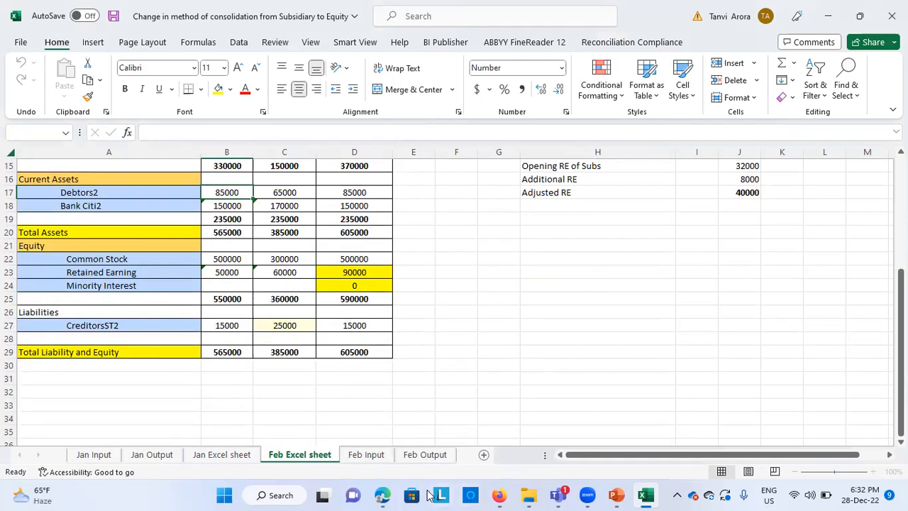
- Switch to EPM Cloud Financial Consolidation and Close in the browser and open Manage Ownership under Consolidation
click(382, 494)
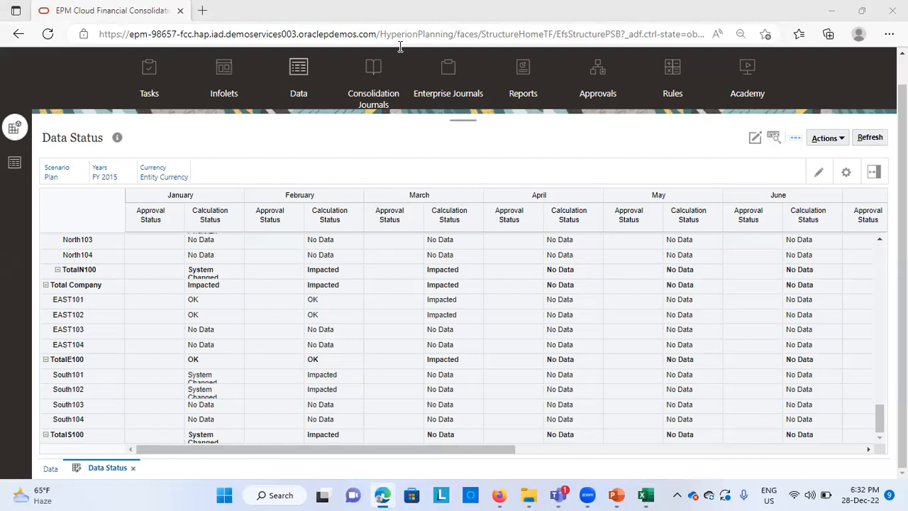
scroll(19, 129, up, 1)
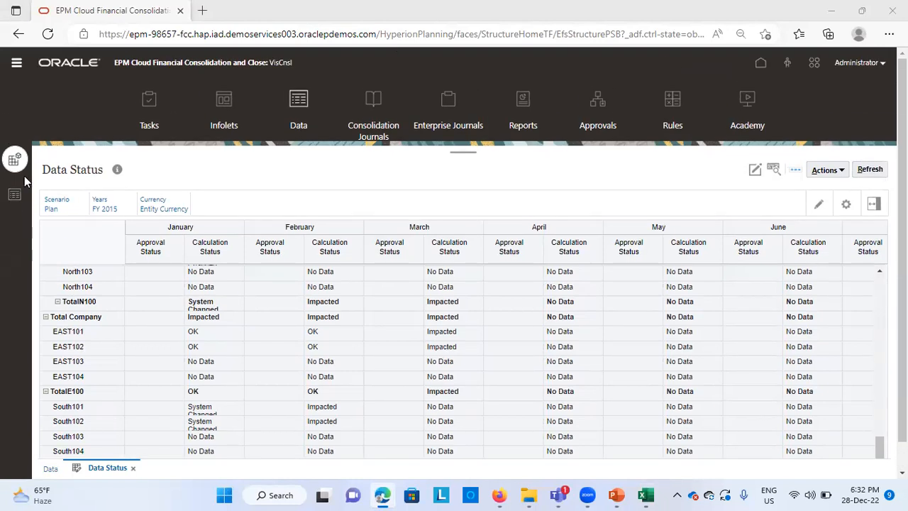
click(17, 62)
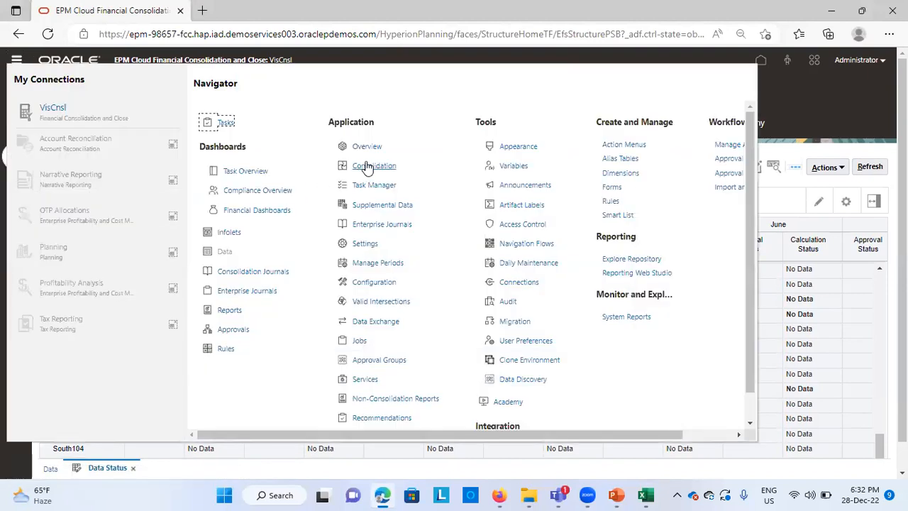
click(369, 166)
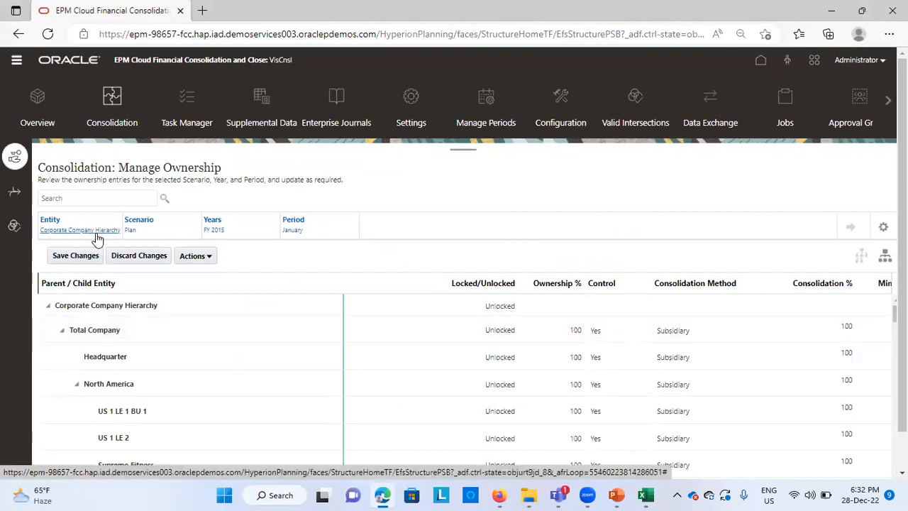
- Set the Manage Ownership period to February and reload the ownership entries for the Corporate Company Hierarchy
click(293, 231)
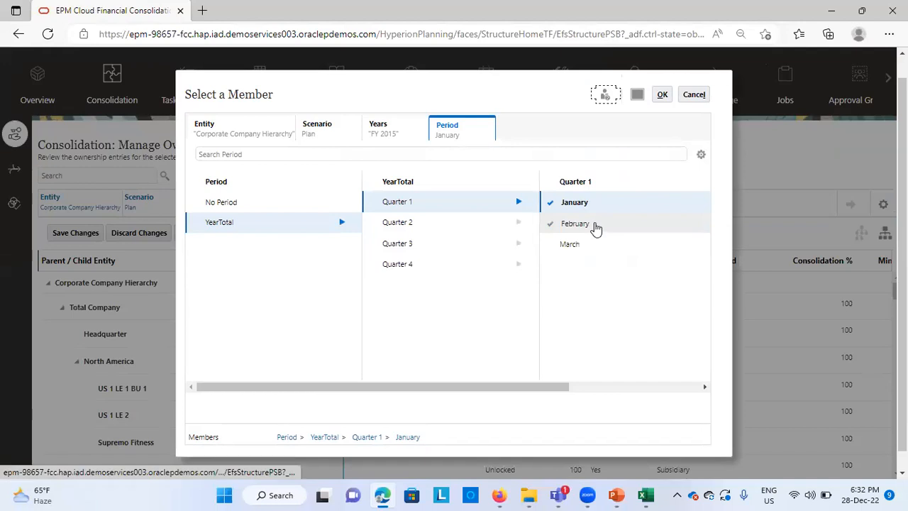
click(592, 228)
click(662, 95)
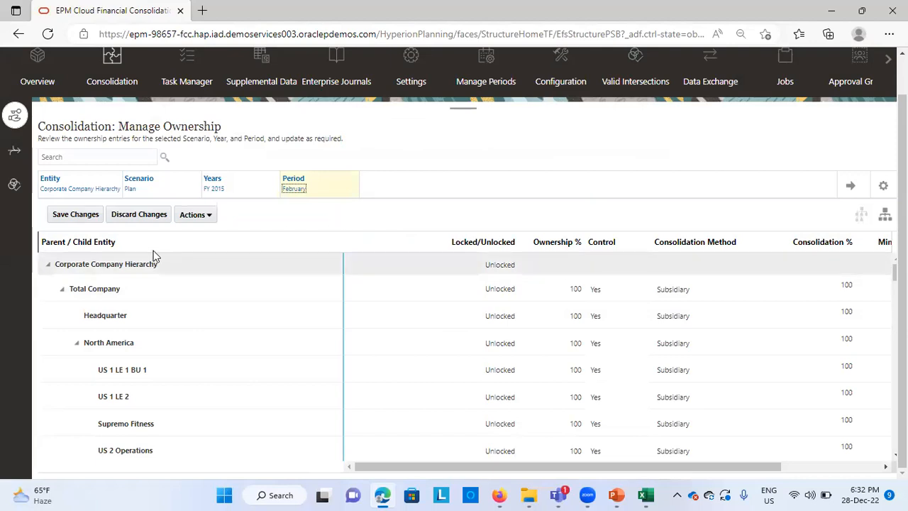
scroll(214, 364, down, 1)
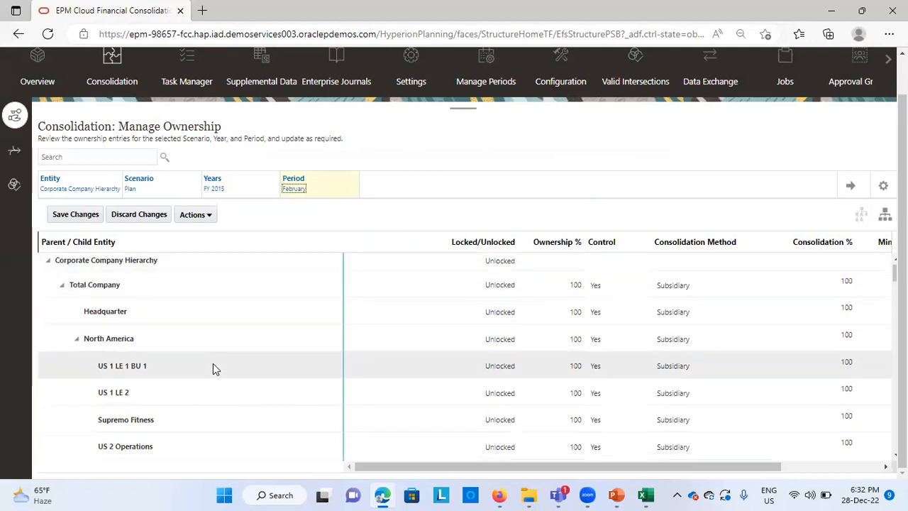
click(851, 185)
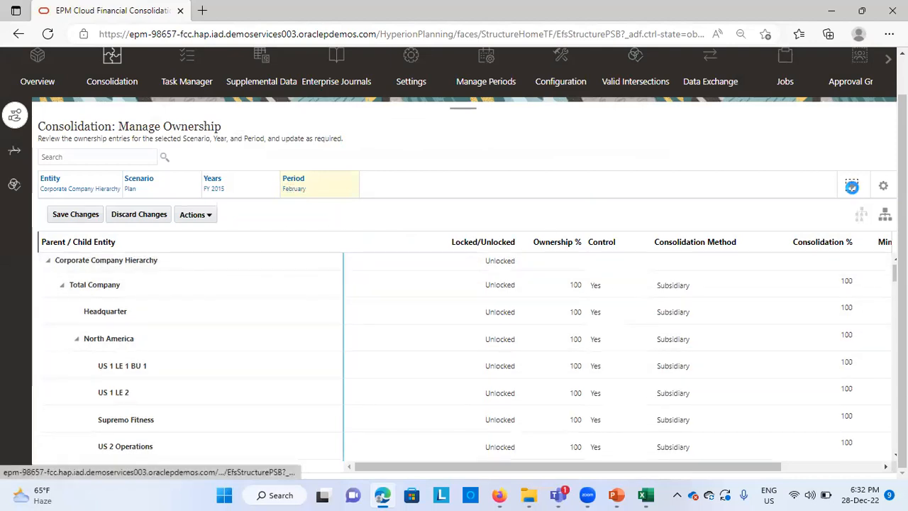
- Examine the ownership percentage, control, consolidation method, consolidation percentage and minority interest of EAST102 under TotalE100
scroll(217, 408, down, 10)
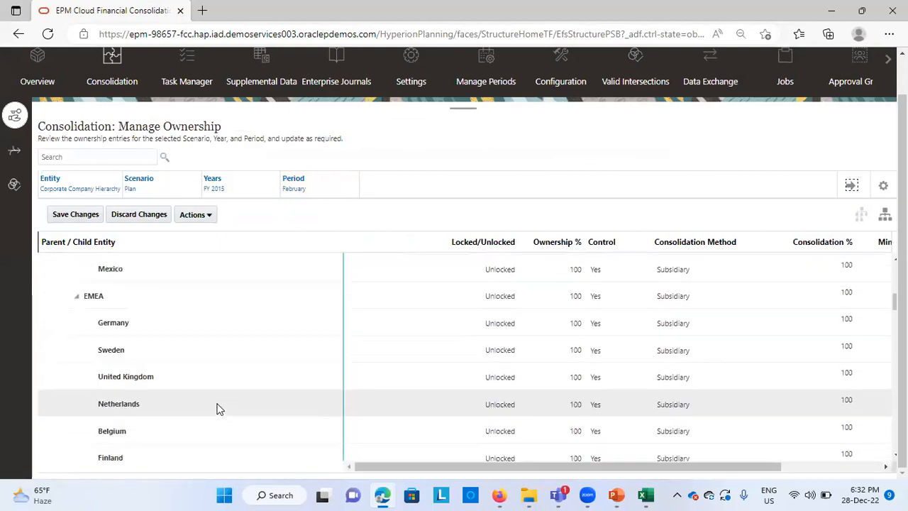
scroll(217, 408, down, 3)
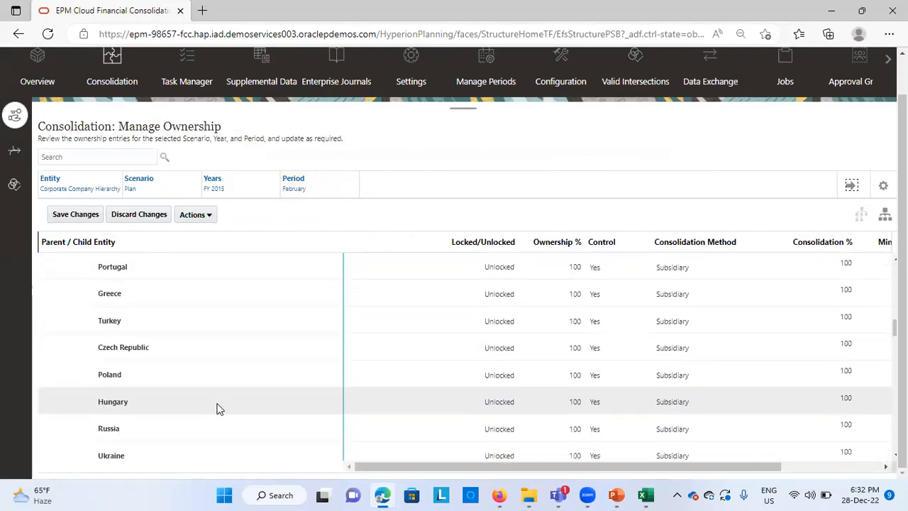
scroll(217, 409, down, 8)
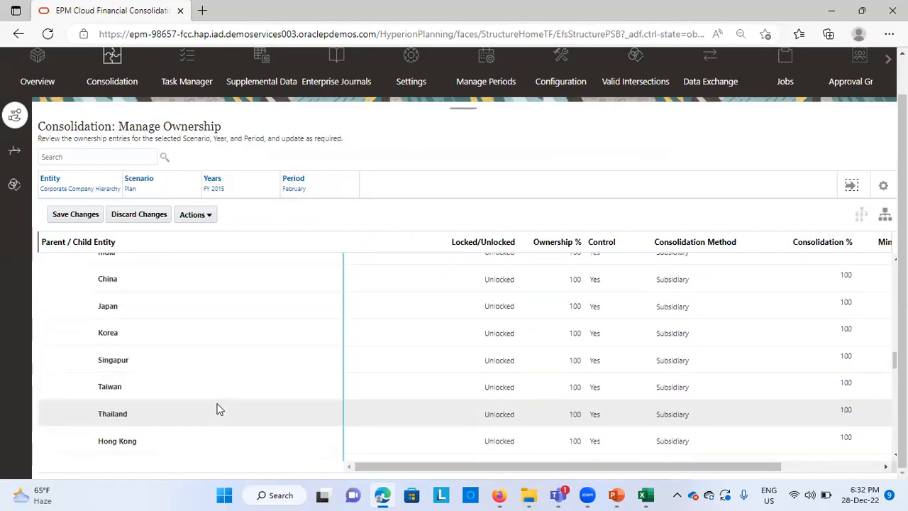
scroll(217, 409, down, 5)
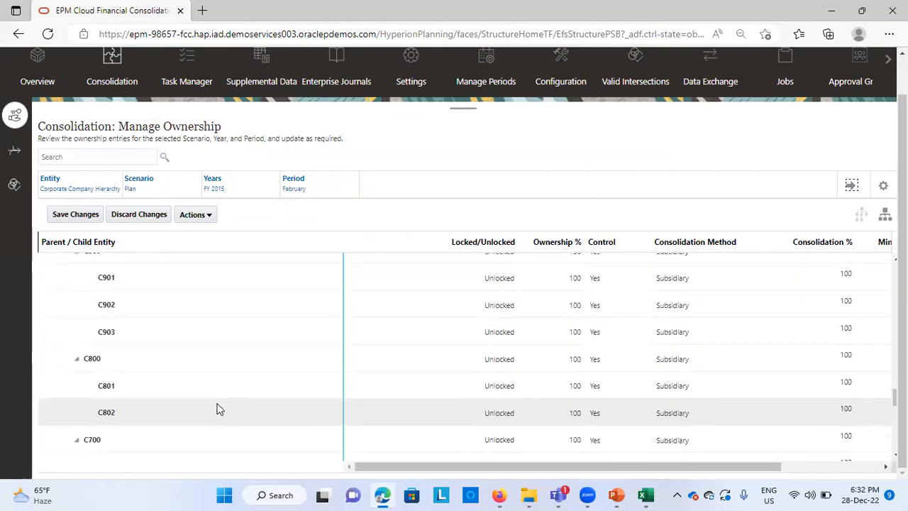
scroll(217, 409, down, 6)
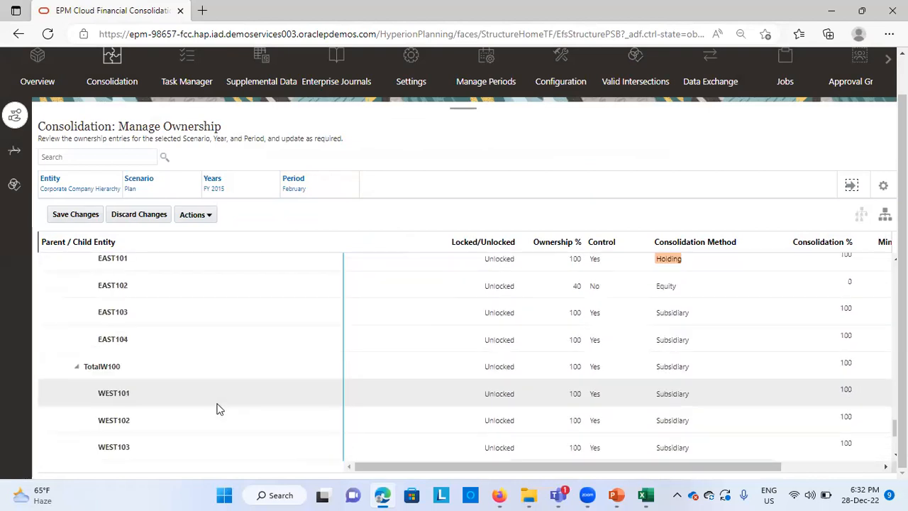
scroll(219, 340, up, 1)
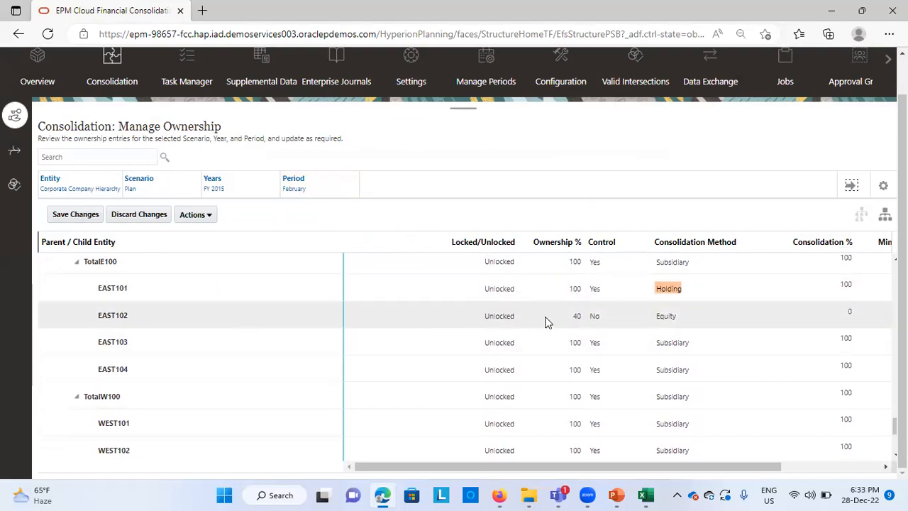
click(581, 320)
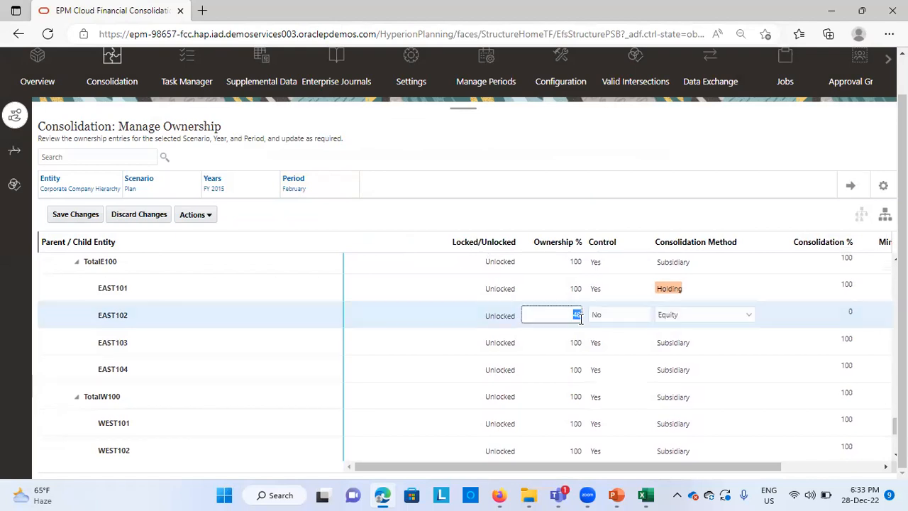
click(623, 176)
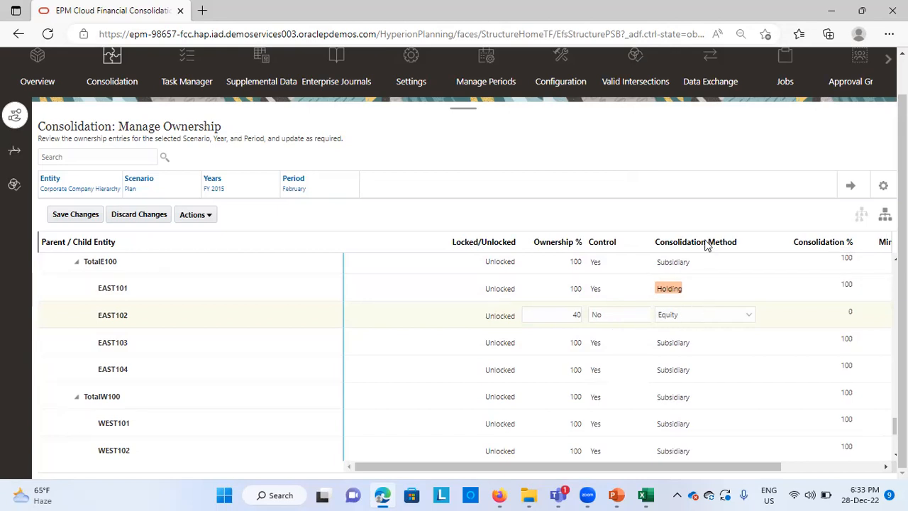
scroll(707, 325, right, 3)
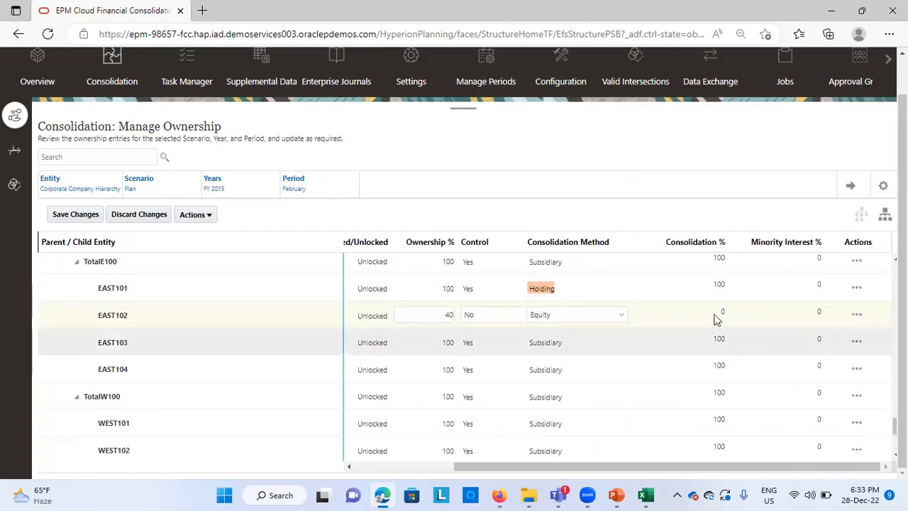
scroll(445, 338, left, 3)
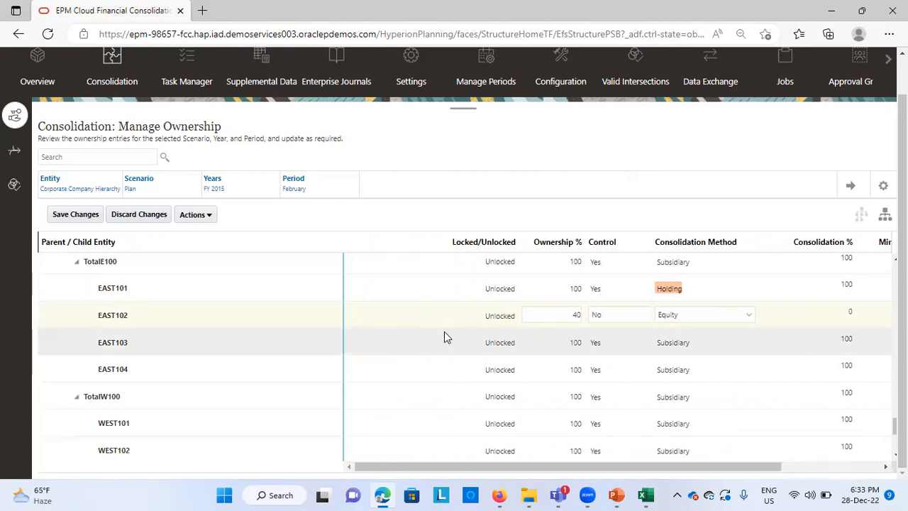
- Save the February ownership entries and recompute the ownership data
click(77, 215)
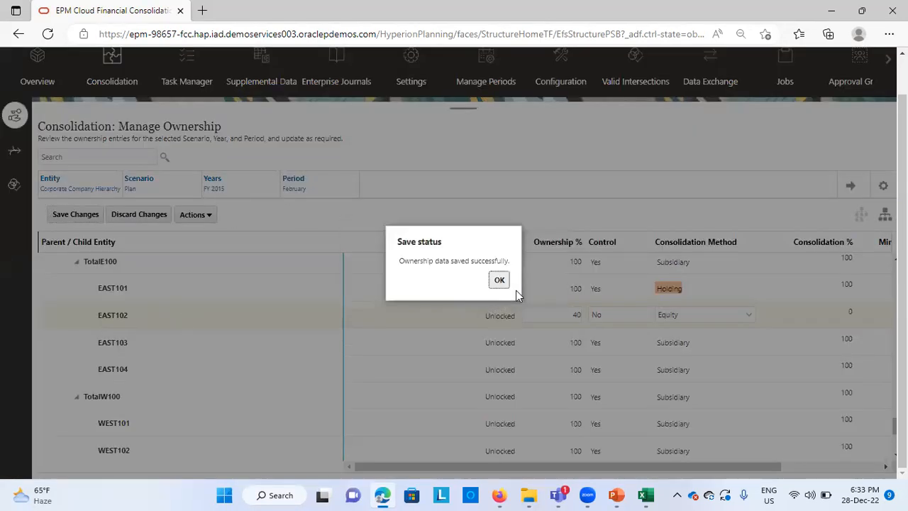
click(499, 280)
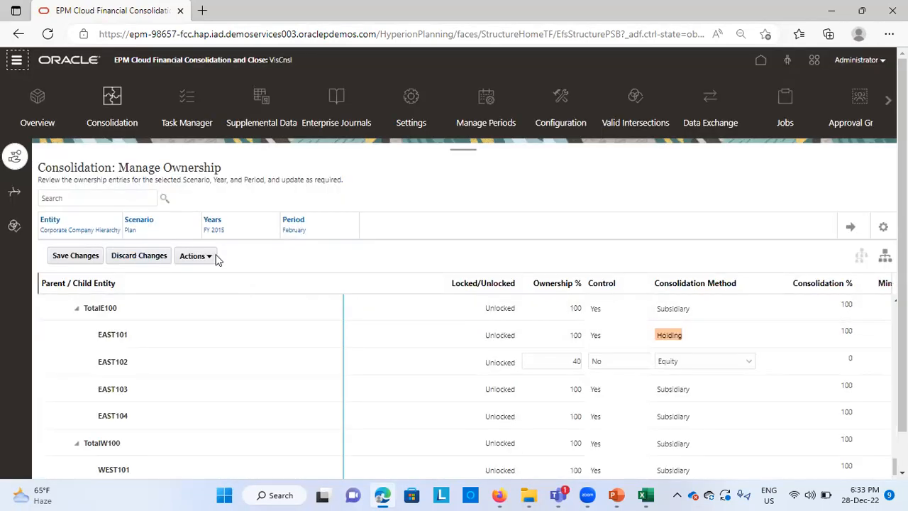
click(211, 255)
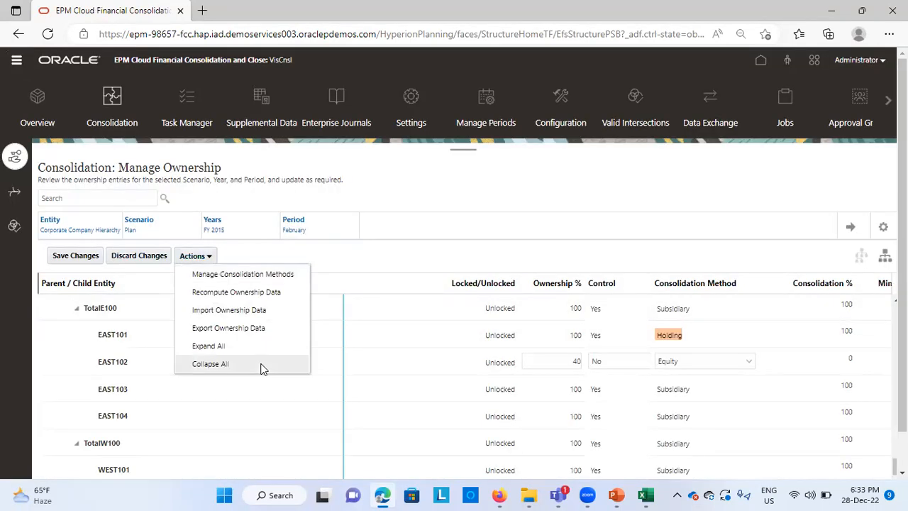
click(239, 294)
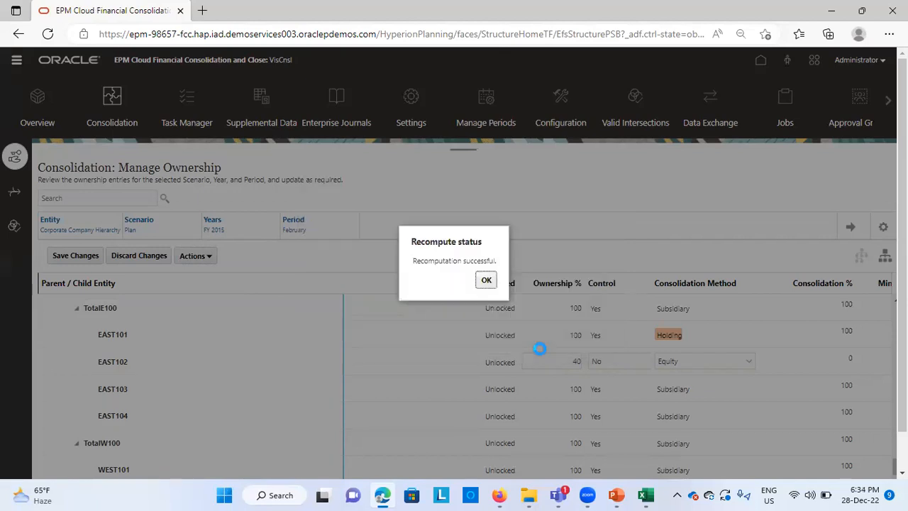
click(487, 280)
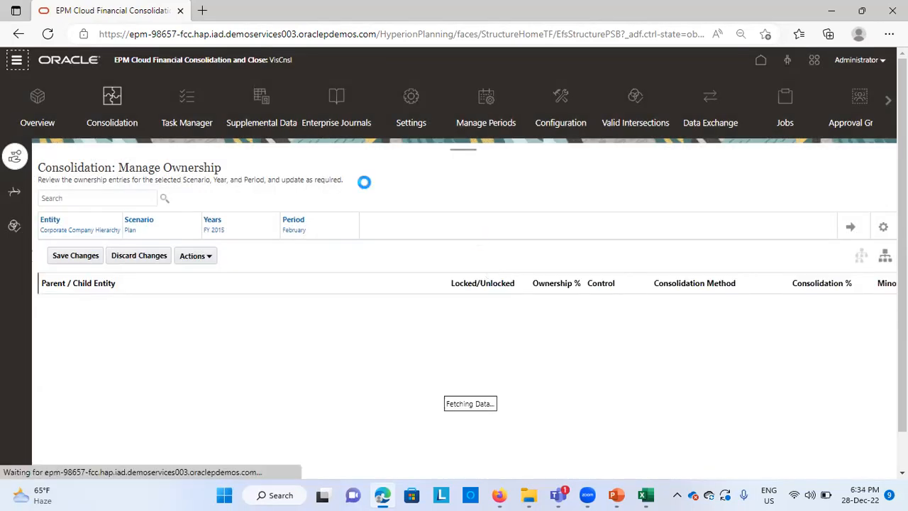
- Open the Data Status grid and check the February calculation status of EAST101, EAST102 and TotalE100
click(17, 61)
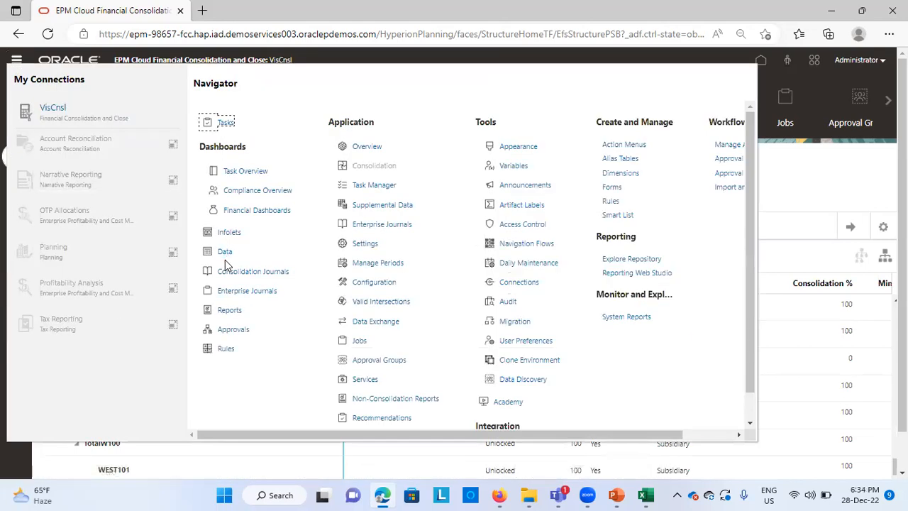
click(223, 254)
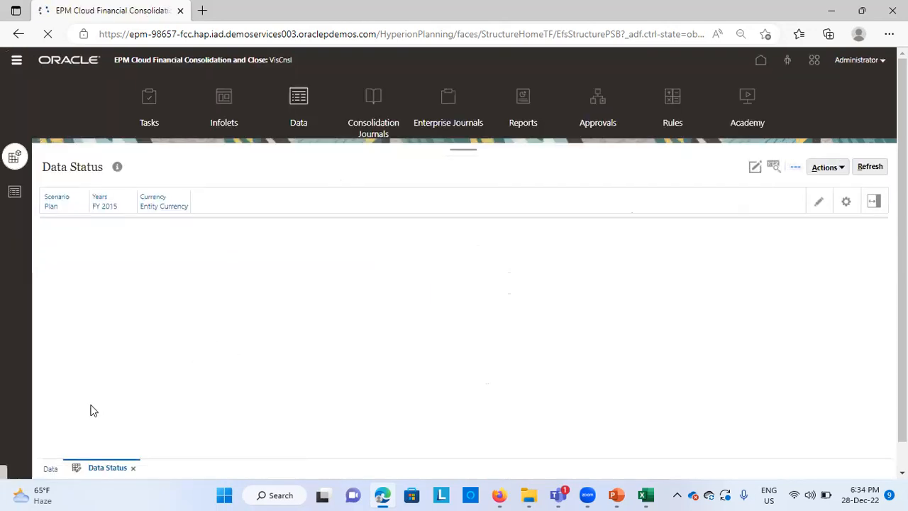
scroll(140, 406, down, 10)
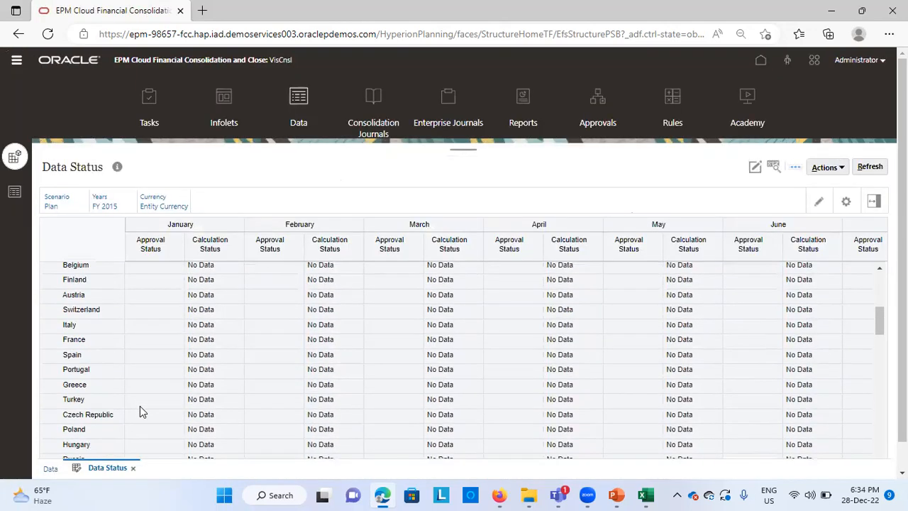
scroll(140, 406, down, 15)
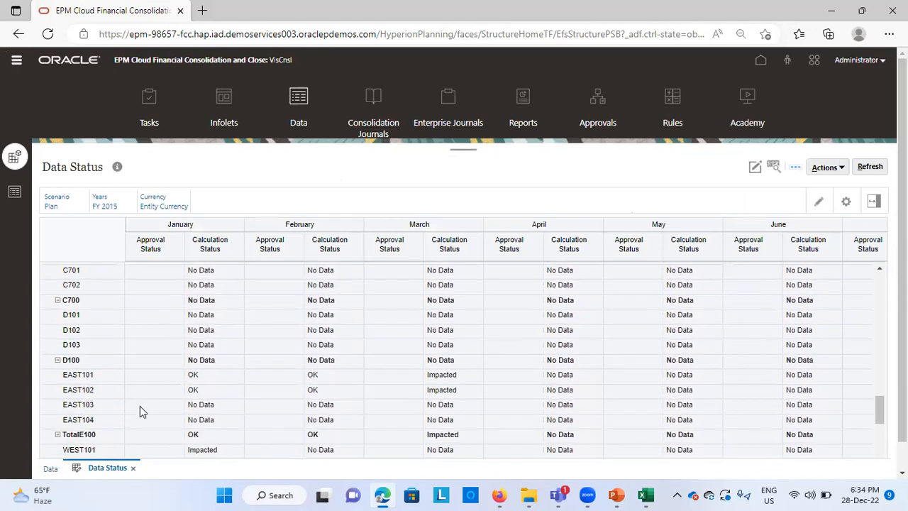
scroll(139, 406, down, 2)
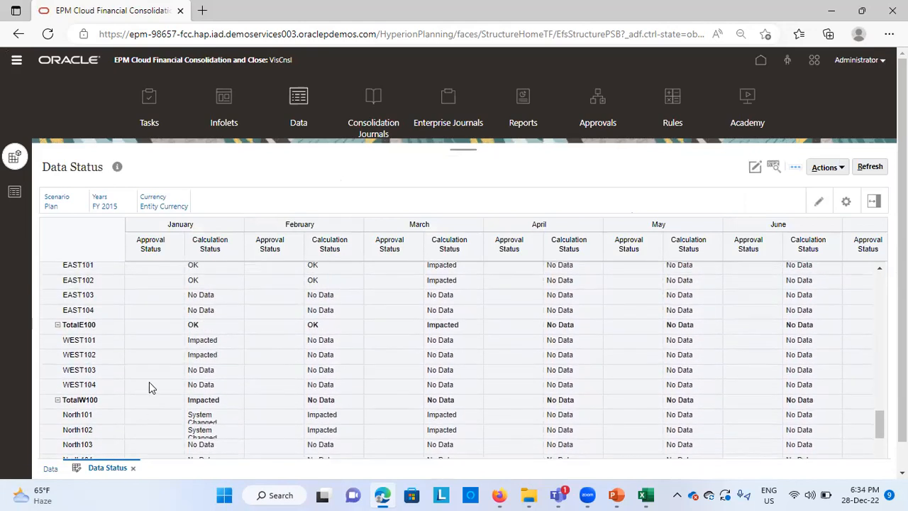
scroll(164, 419, down, 3)
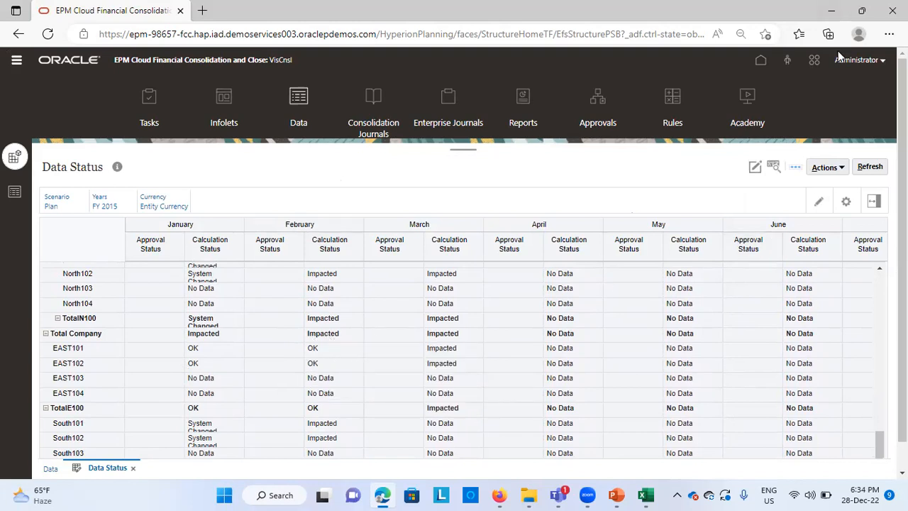
- Launch the Consolidate business rule for entity E_100, scenario Plan, year FY15, with the period set to February
click(829, 167)
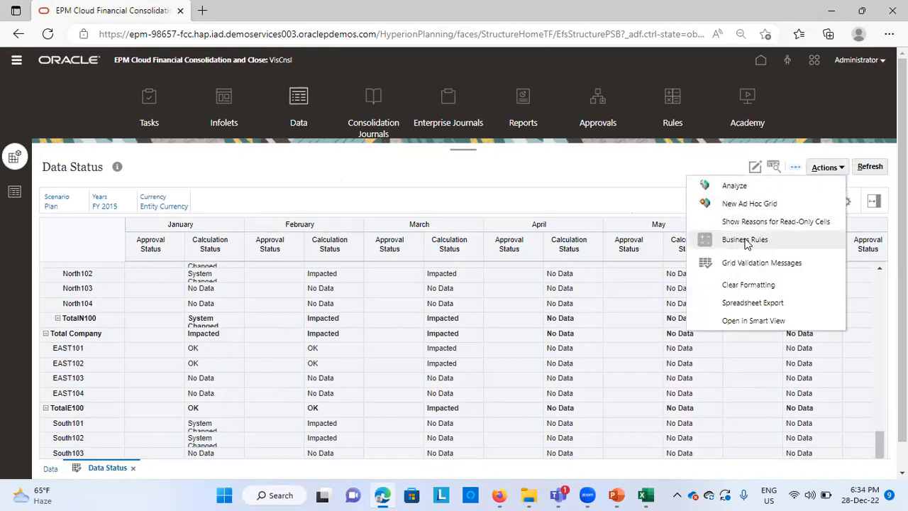
click(745, 241)
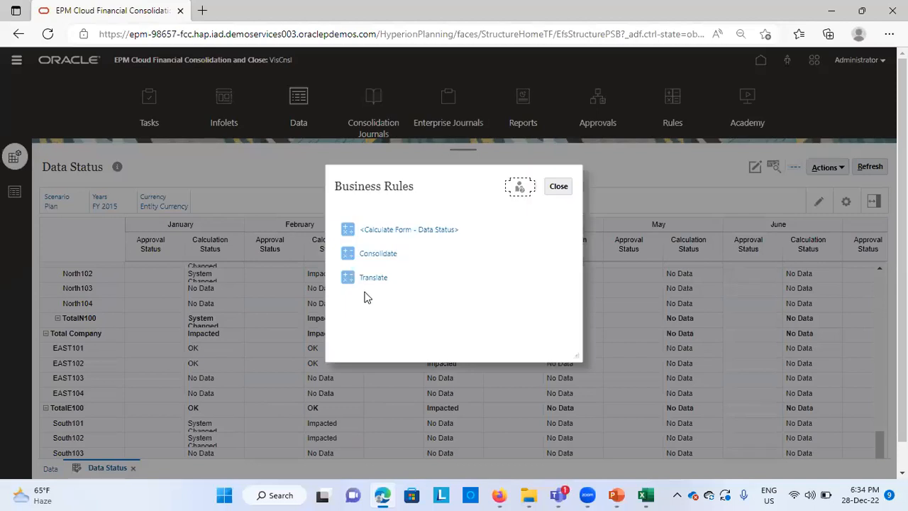
click(380, 254)
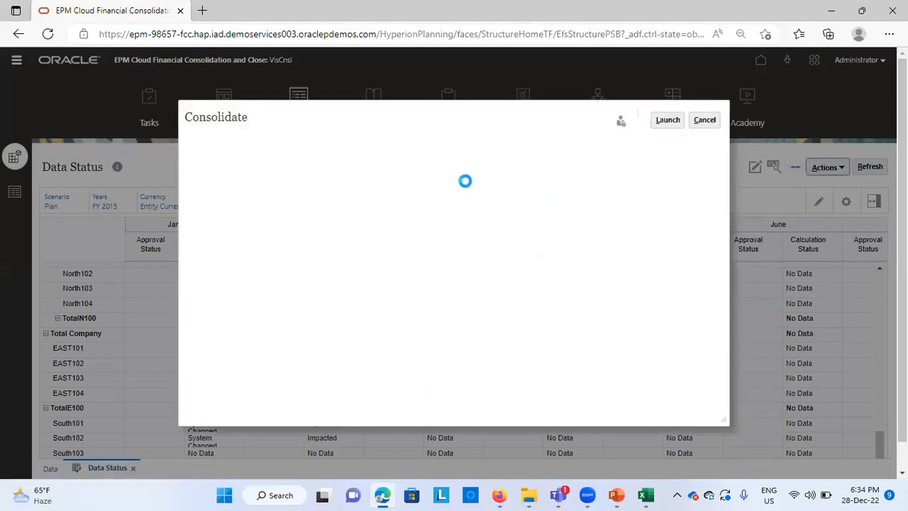
click(420, 176)
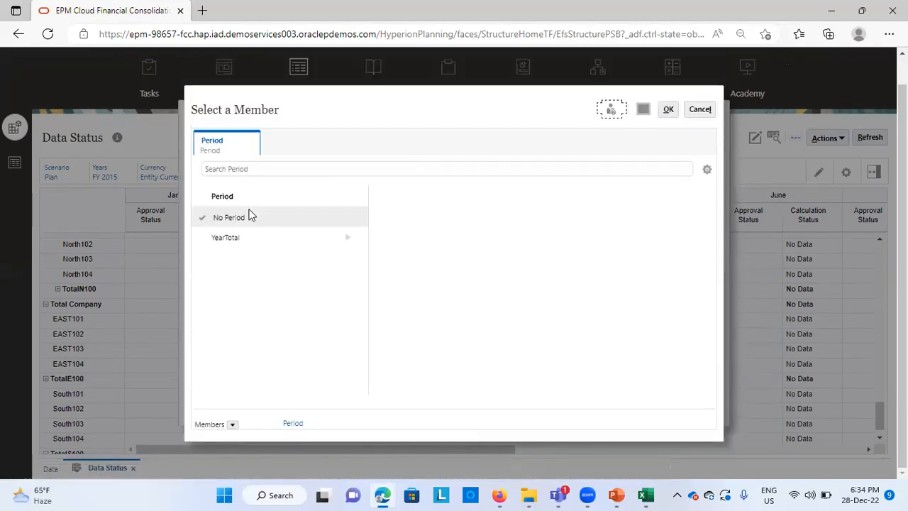
click(284, 245)
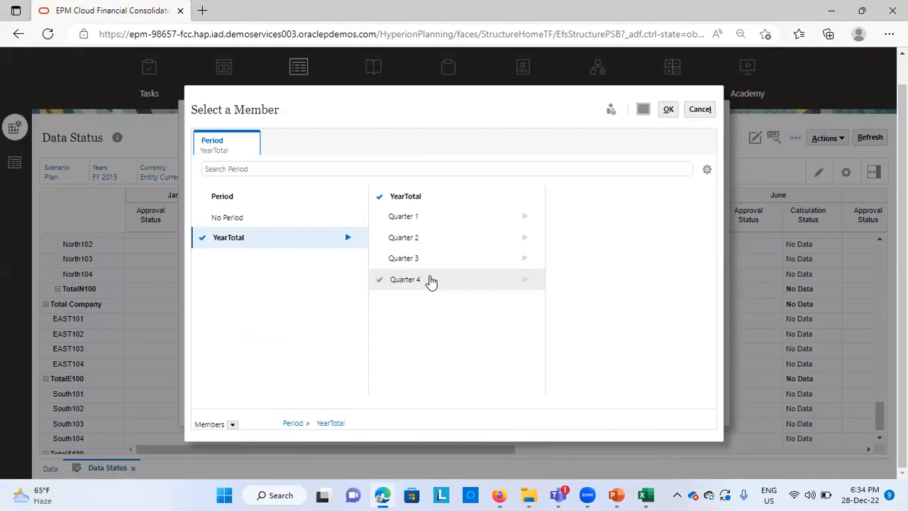
click(413, 220)
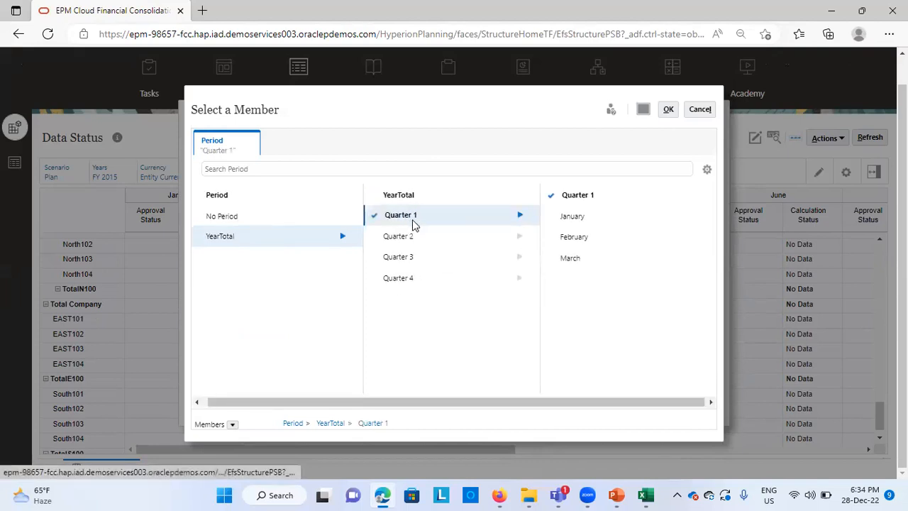
click(579, 240)
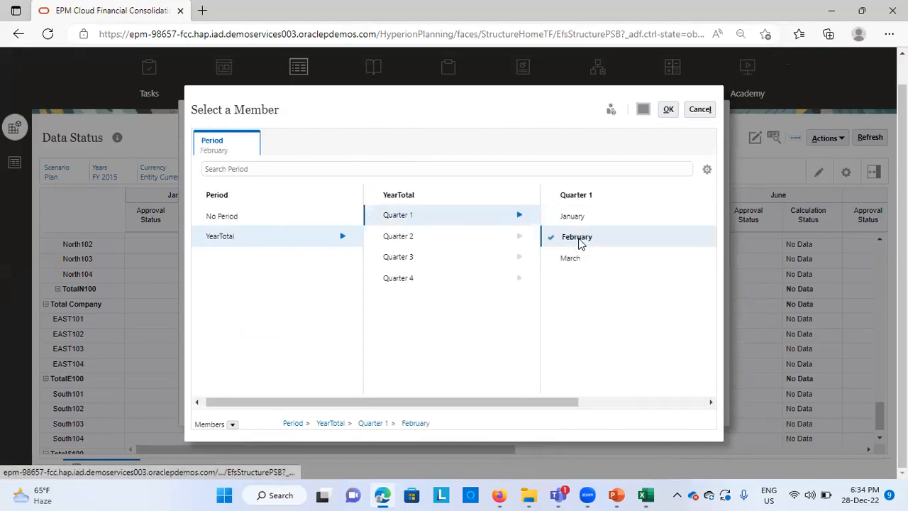
click(668, 110)
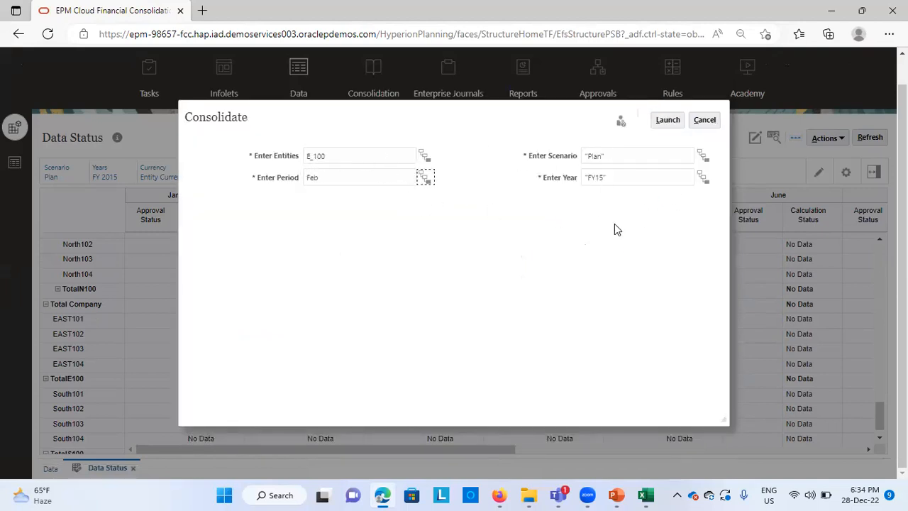
click(668, 120)
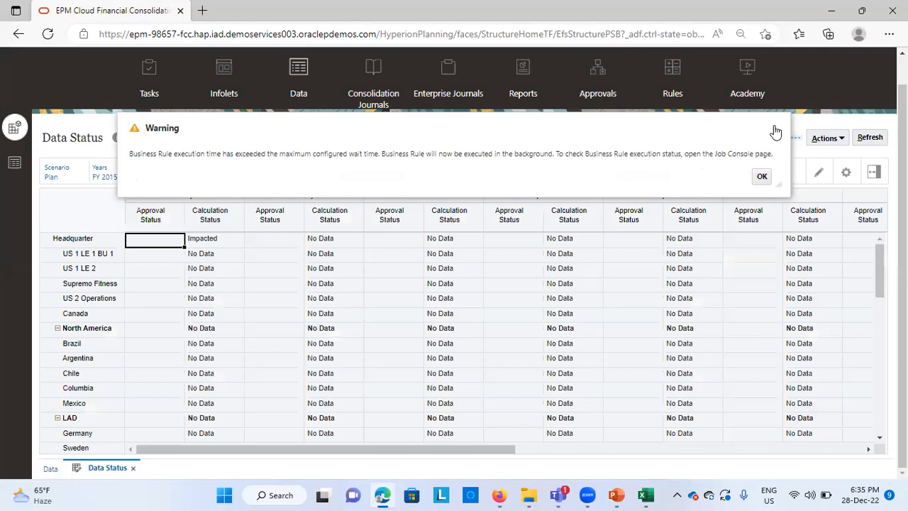
click(775, 128)
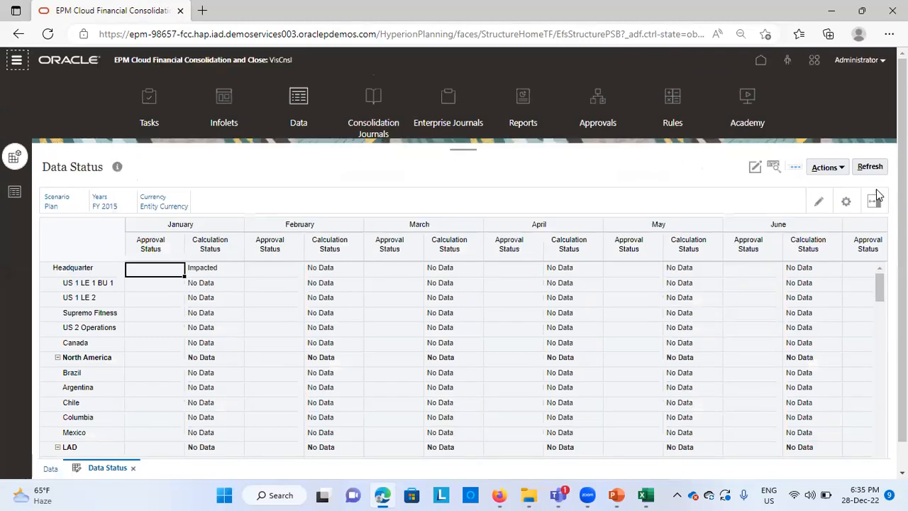
- Refresh the Data Status grid and switch to the Feb Output sheet of the Excel consolidation workbook
click(868, 171)
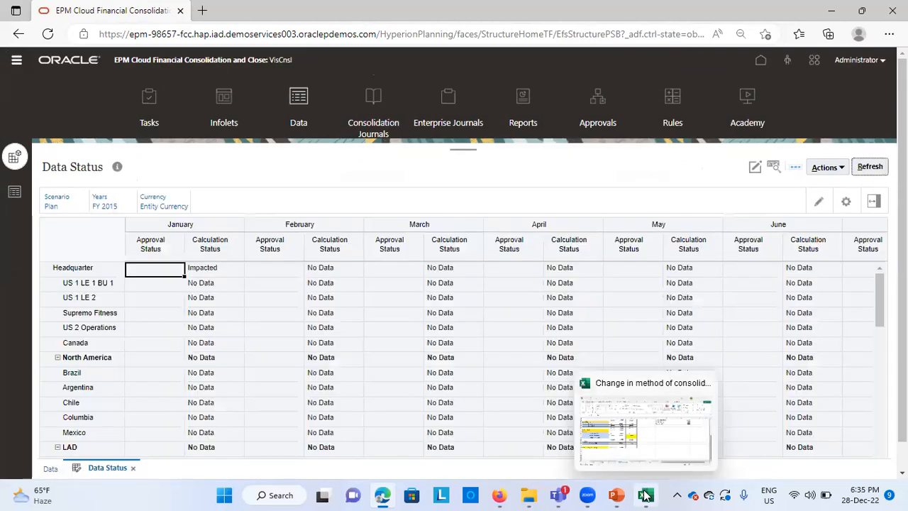
click(646, 495)
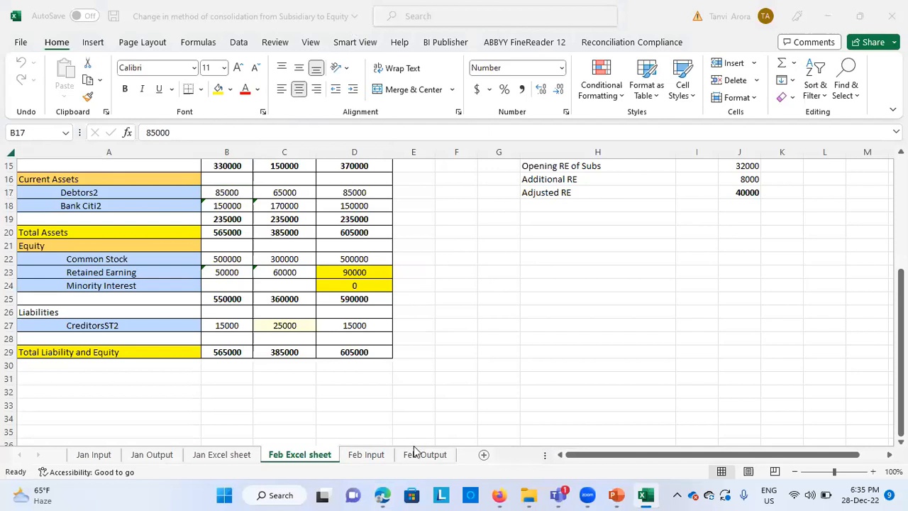
click(415, 448)
click(417, 458)
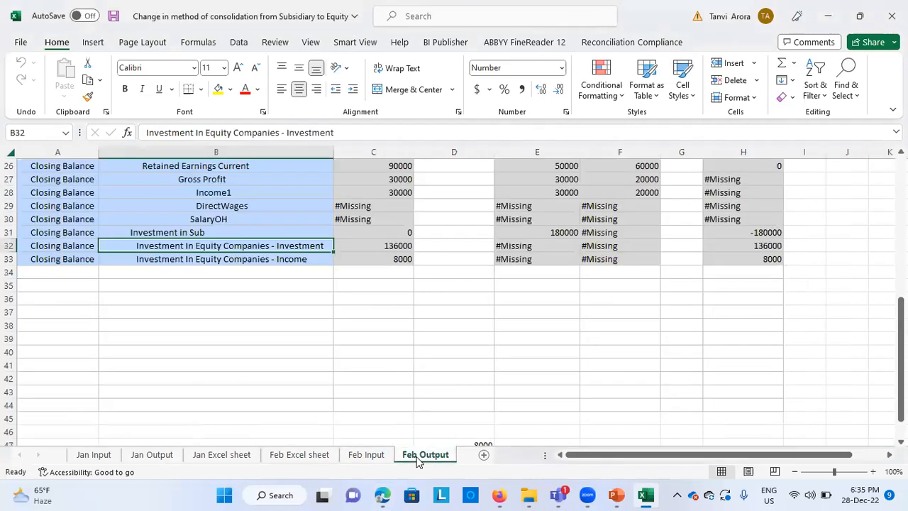
- Dock the floating POV toolbar beside the Feb Output grid and leave cell editing without changing any value
scroll(264, 402, up, 5)
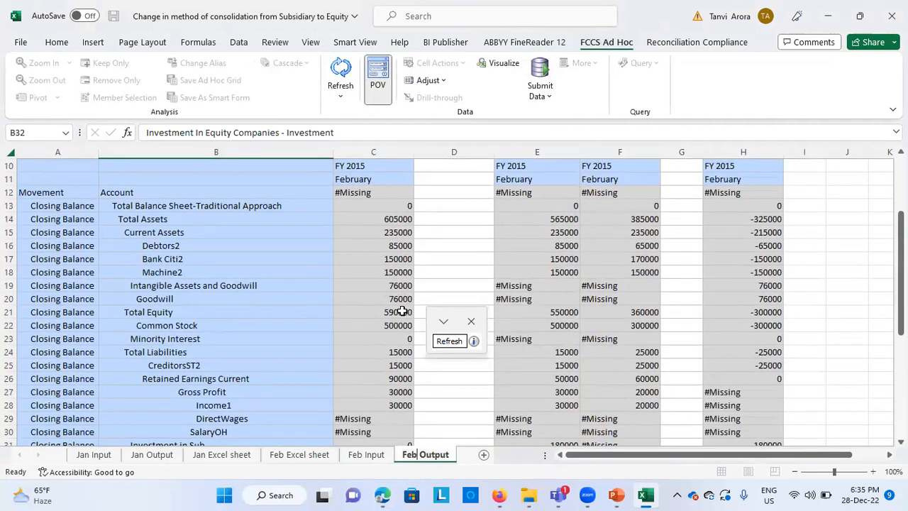
double_click(402, 311)
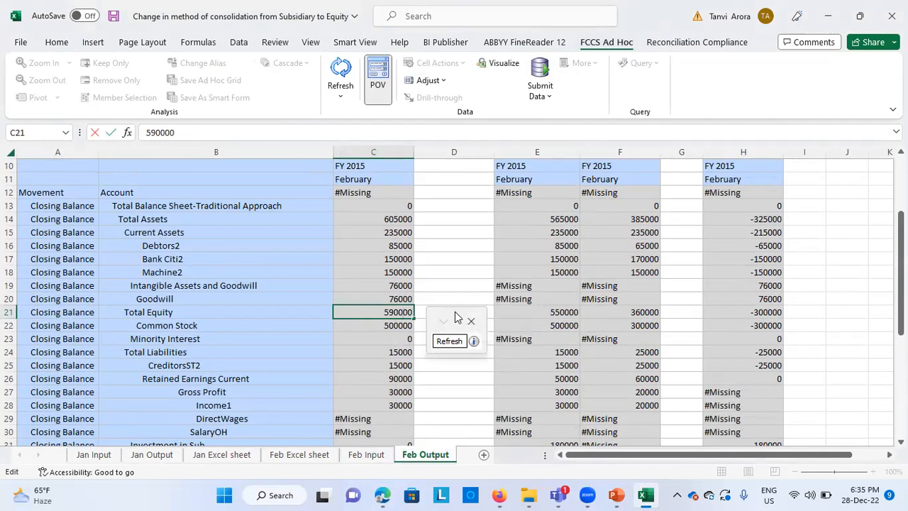
double_click(454, 312)
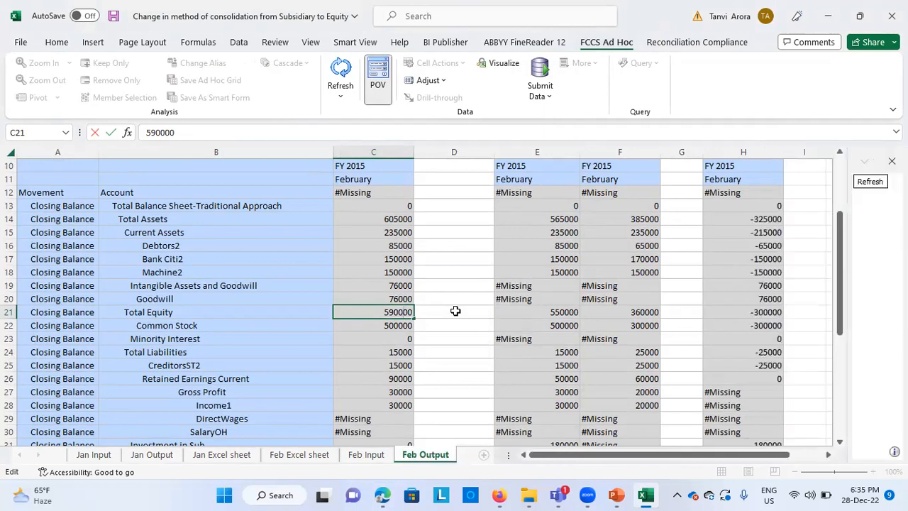
click(470, 344)
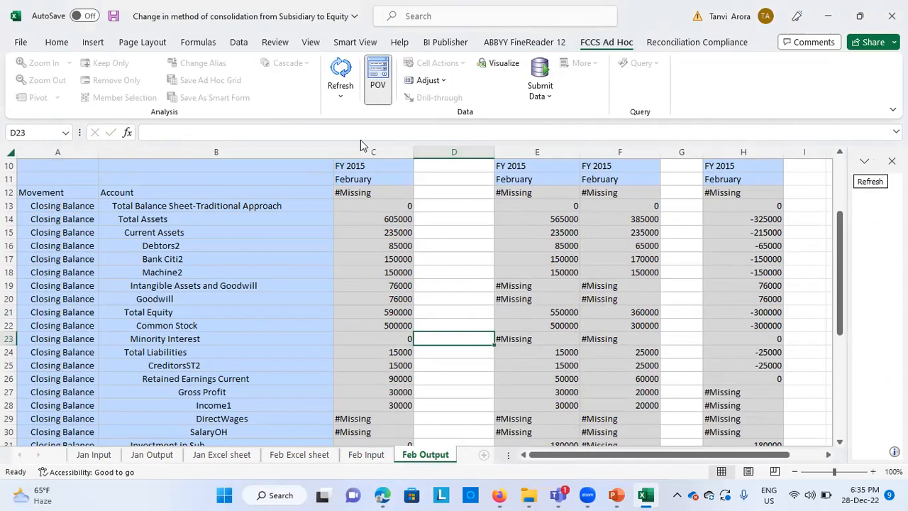
key(alt+Tab)
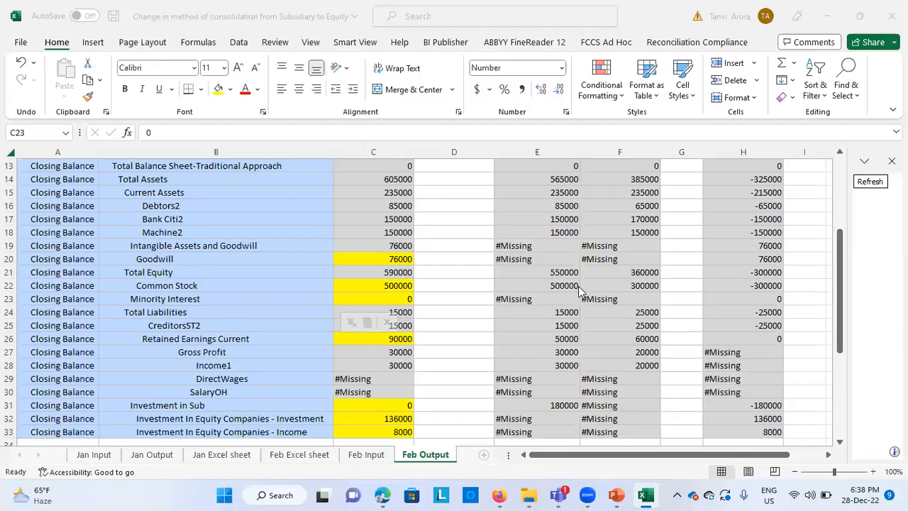
- Compare the consolidated Goodwill in Feb Output with the Net Effect of the Goodwill Calculation in Feb Excel sheet
scroll(578, 291, up, 2)
scroll(525, 338, down, 3)
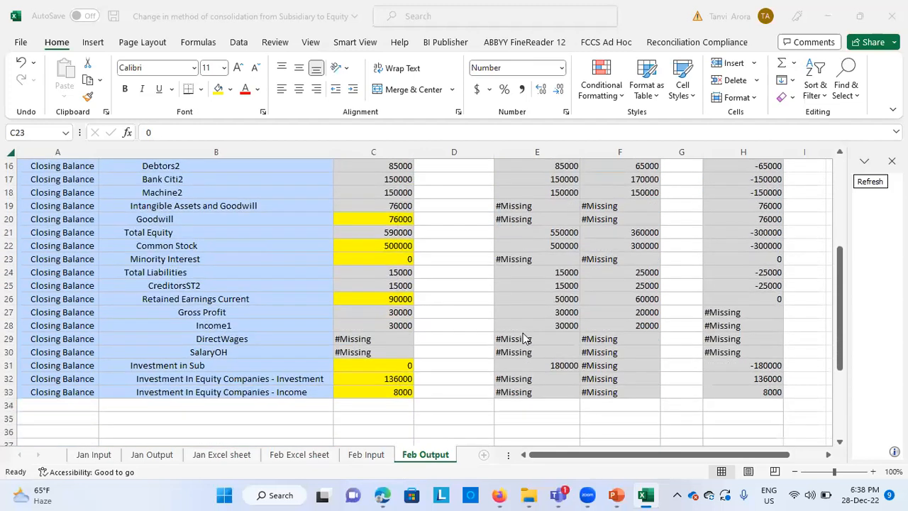
key(F2)
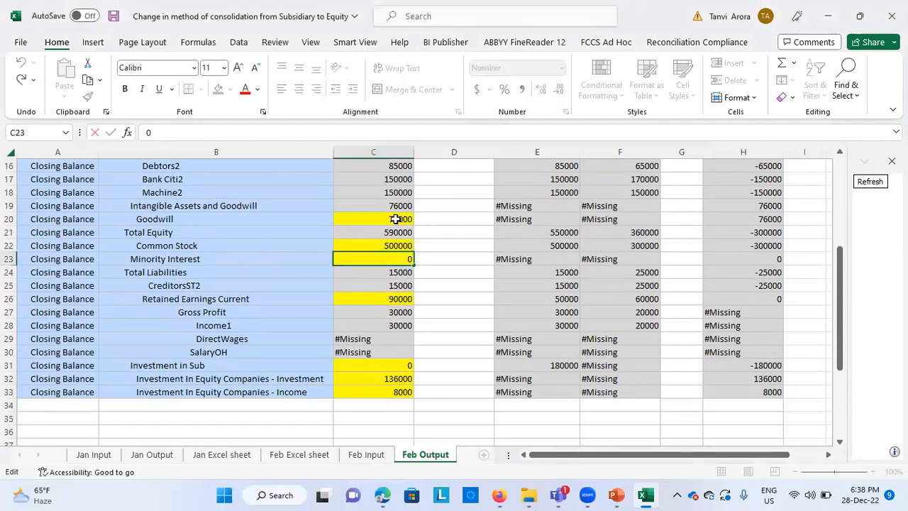
click(396, 219)
click(309, 455)
scroll(561, 264, up, 3)
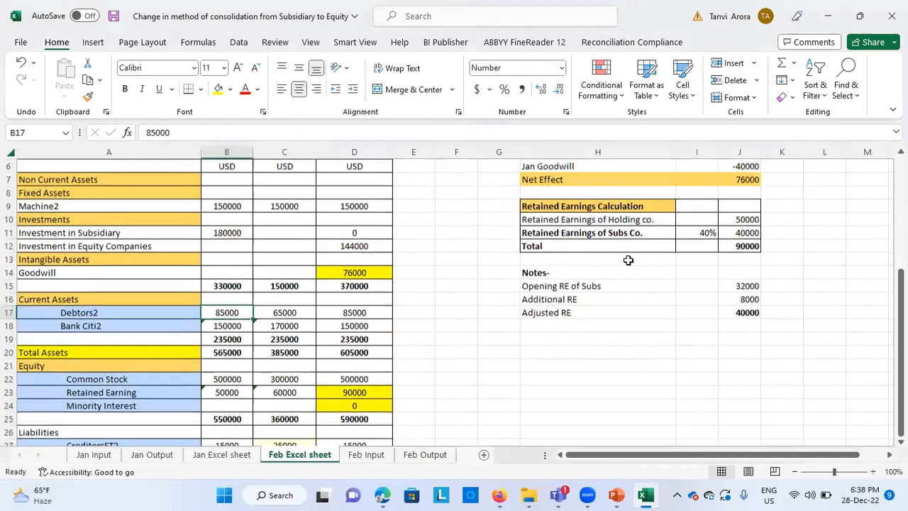
click(740, 179)
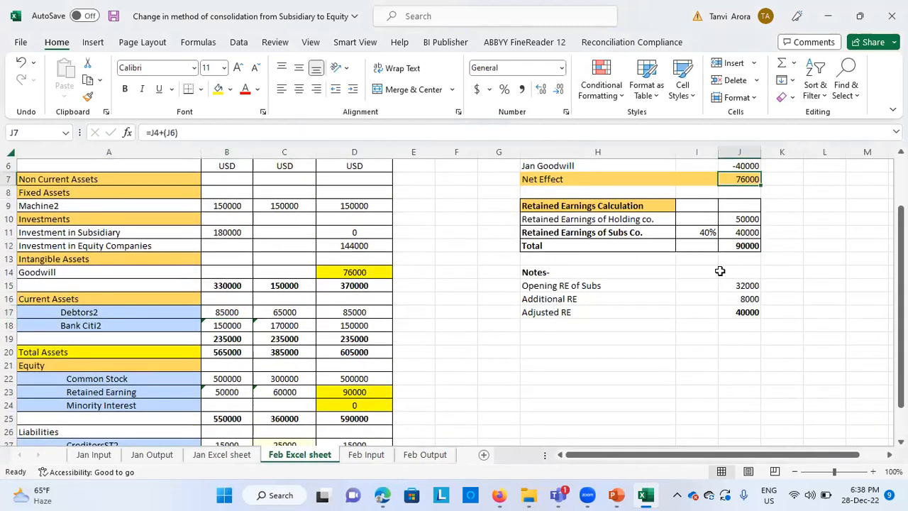
scroll(720, 272, up, 2)
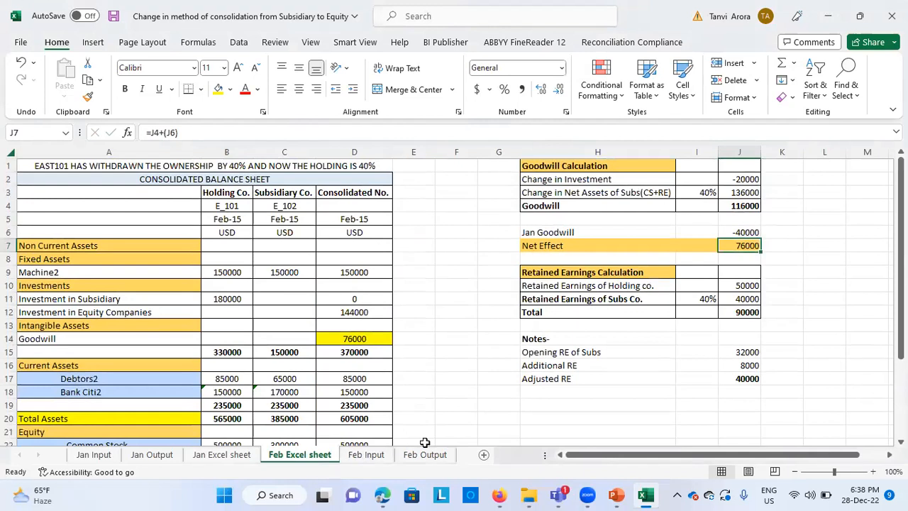
- Check the consolidated Common Stock and Retained Earnings Current in Feb Output against the Retained Earnings Calculation in Feb Excel sheet
click(425, 454)
click(377, 247)
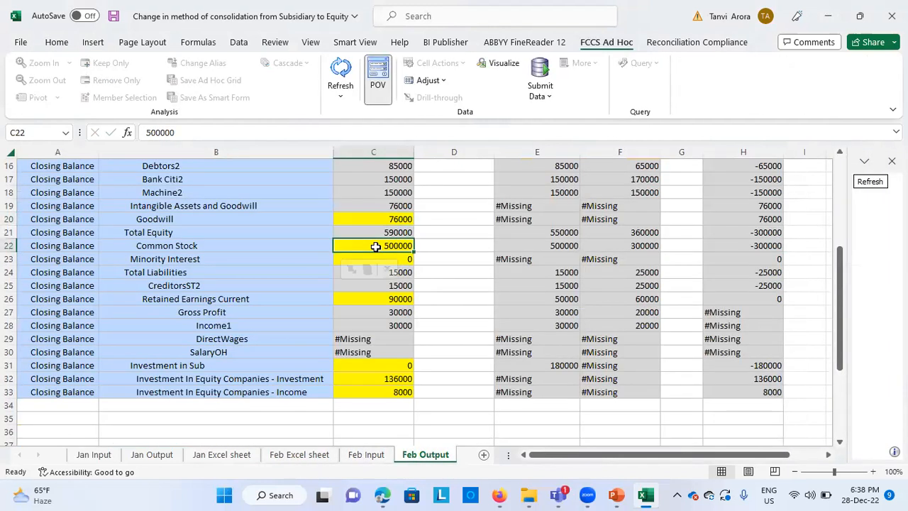
click(363, 300)
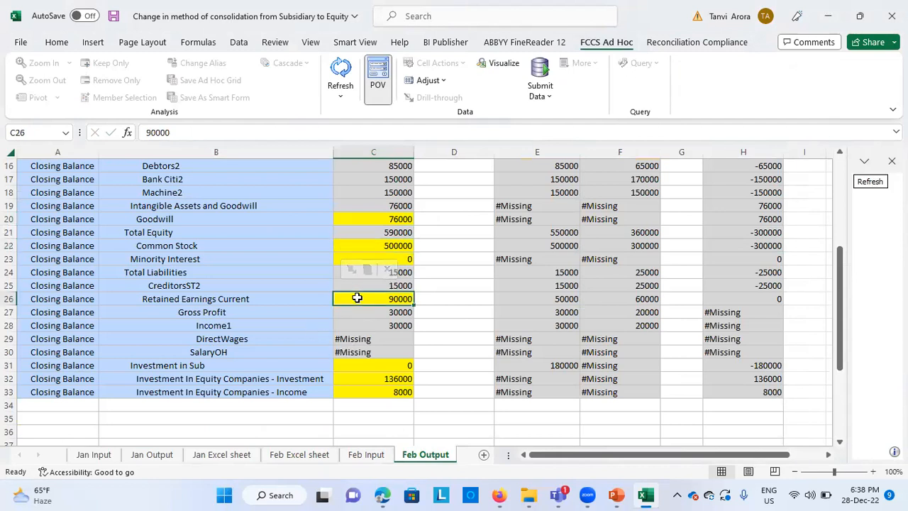
click(300, 455)
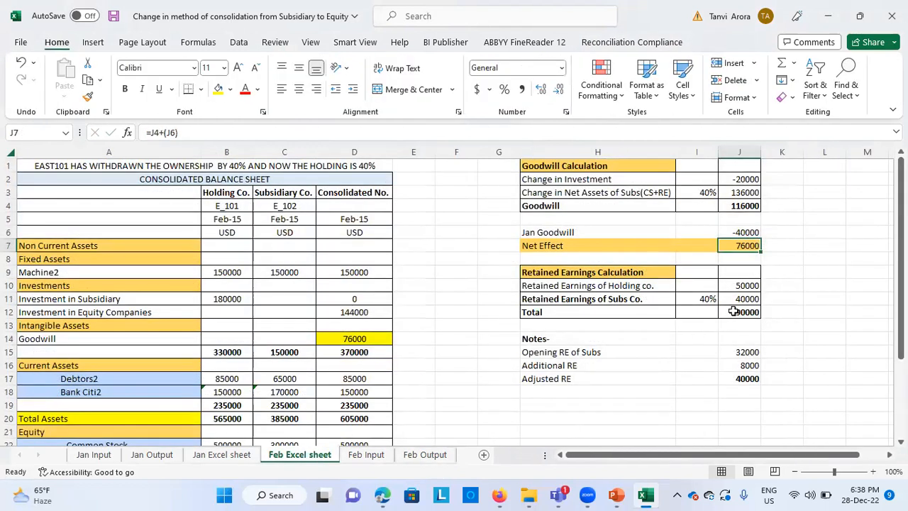
- Examine the consolidated and elimination amounts of Investment in Sub on the Feb Output sheet
click(425, 454)
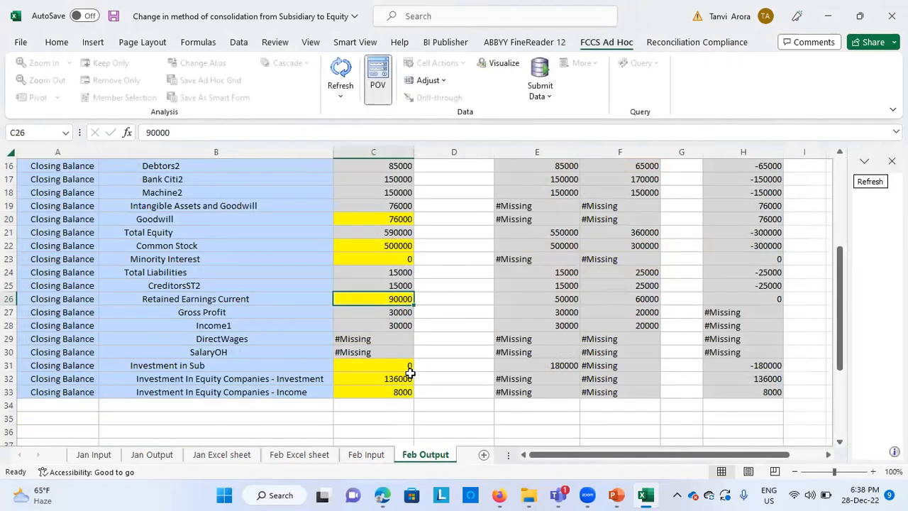
click(384, 367)
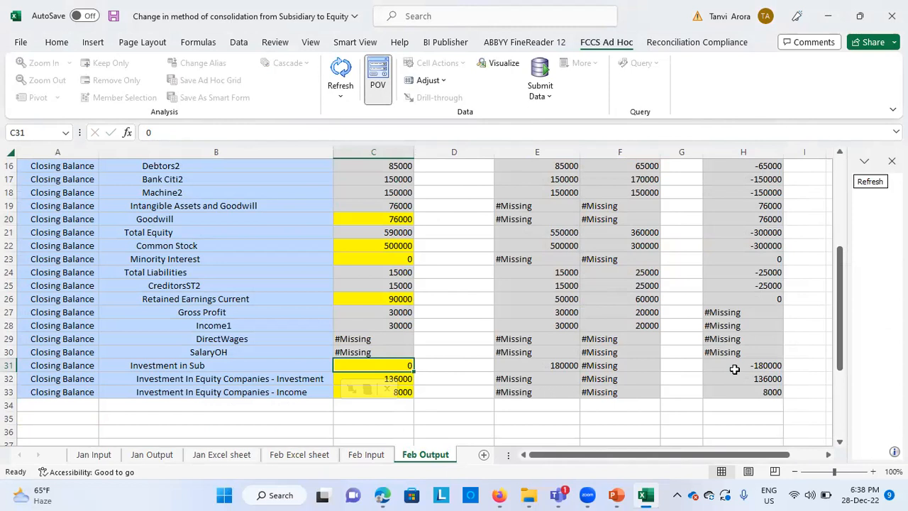
click(742, 365)
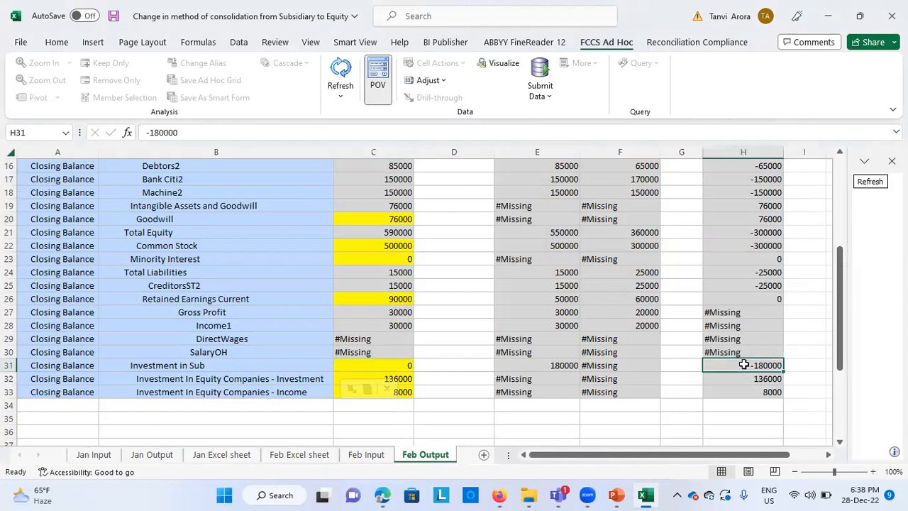
click(359, 367)
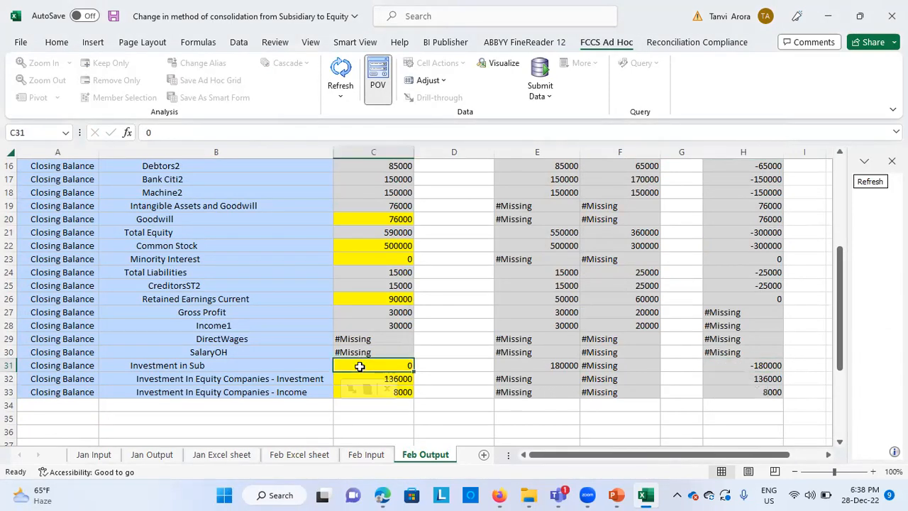
- Review the consolidated Investment In Equity Companies amounts for the Investment and Income accounts
scroll(448, 366, down, 1)
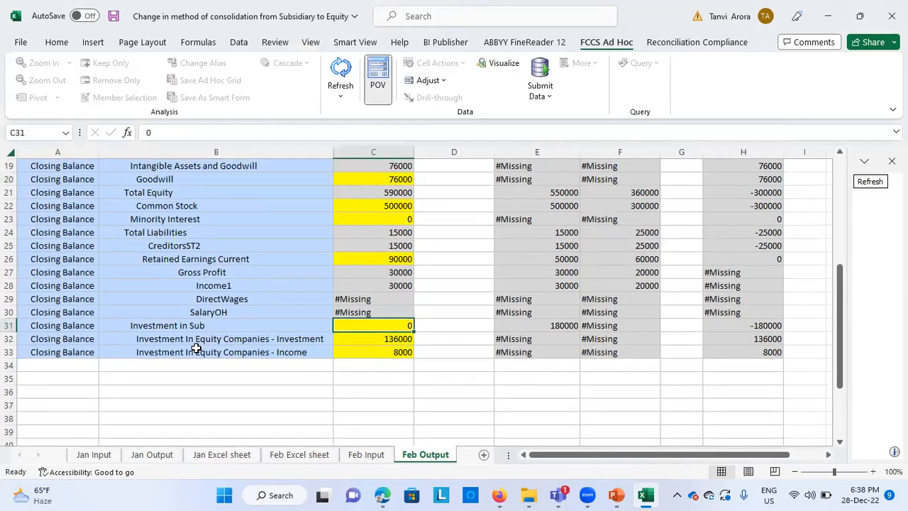
click(373, 364)
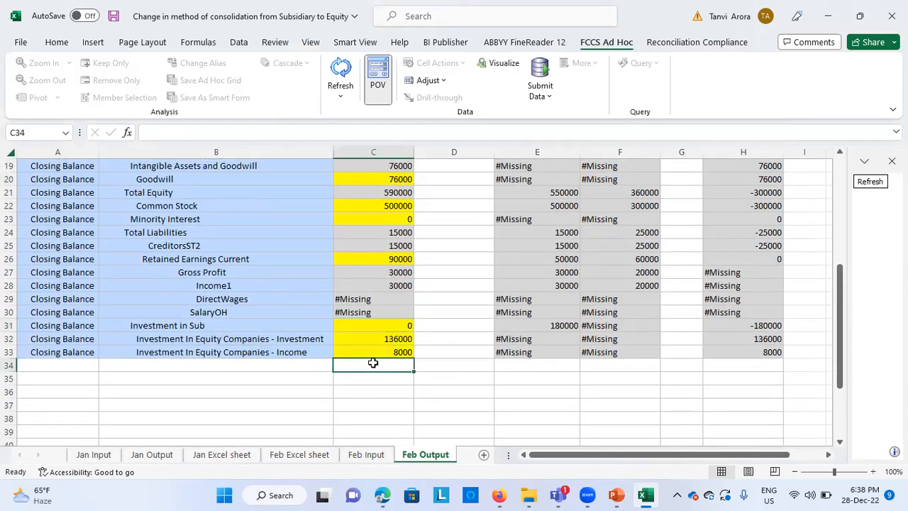
click(361, 341)
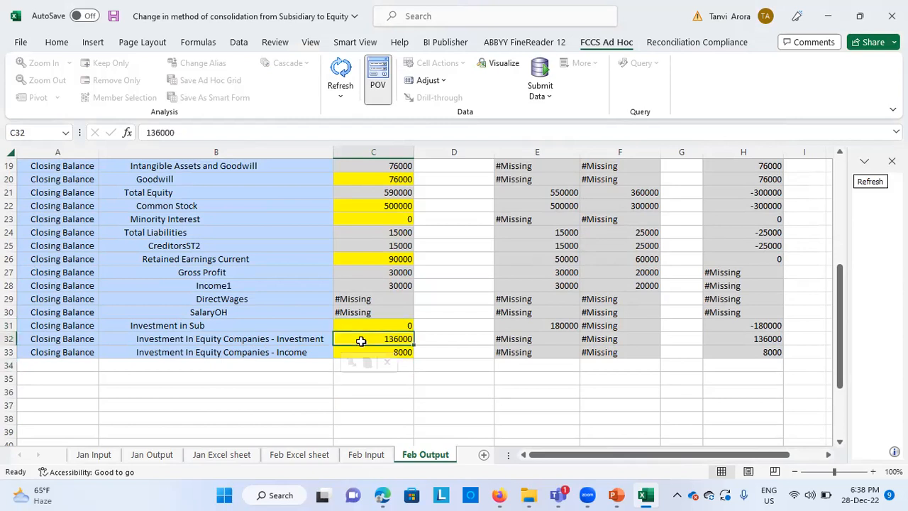
click(325, 394)
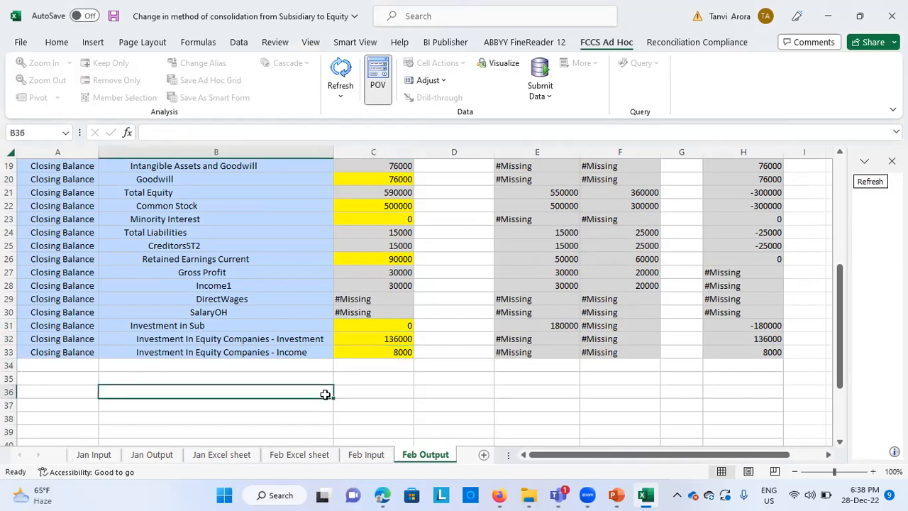
click(362, 353)
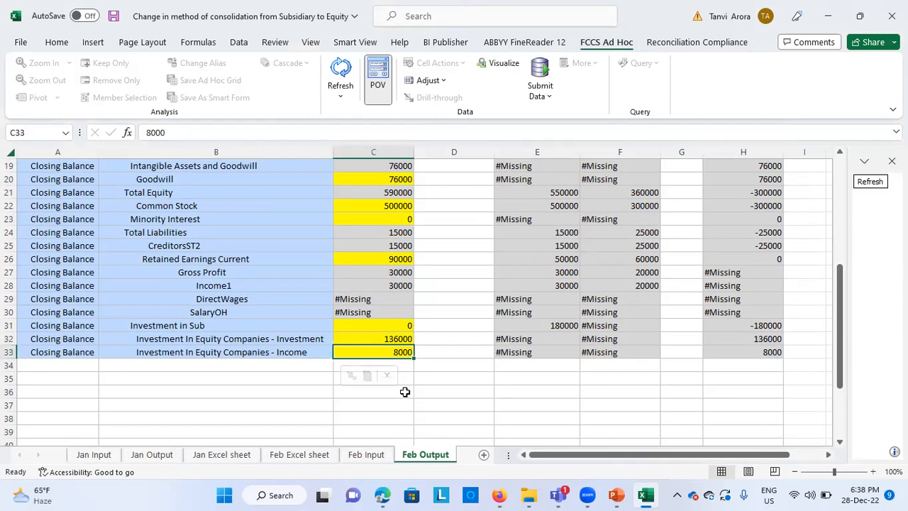
click(287, 377)
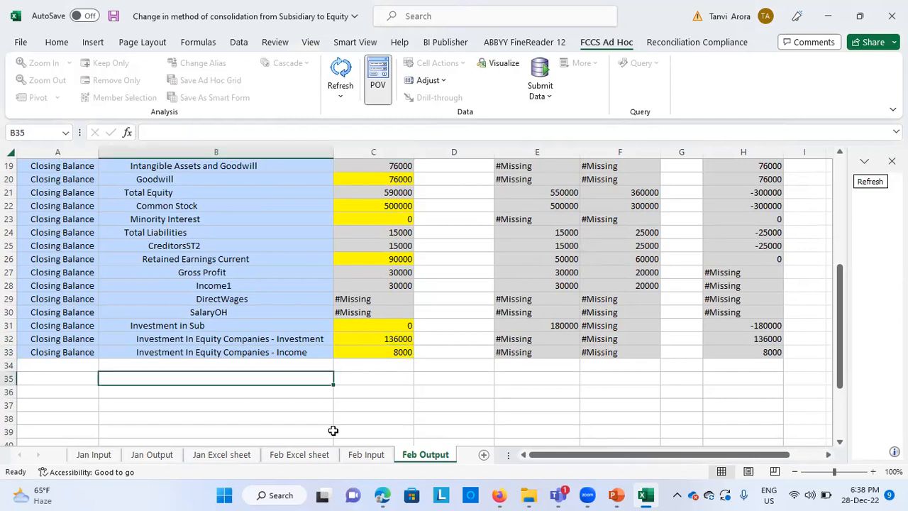
- Examine the formula for Change in Net Assets of Subs in Feb Excel sheet's Goodwill Calculation, and return to Feb Output
click(285, 456)
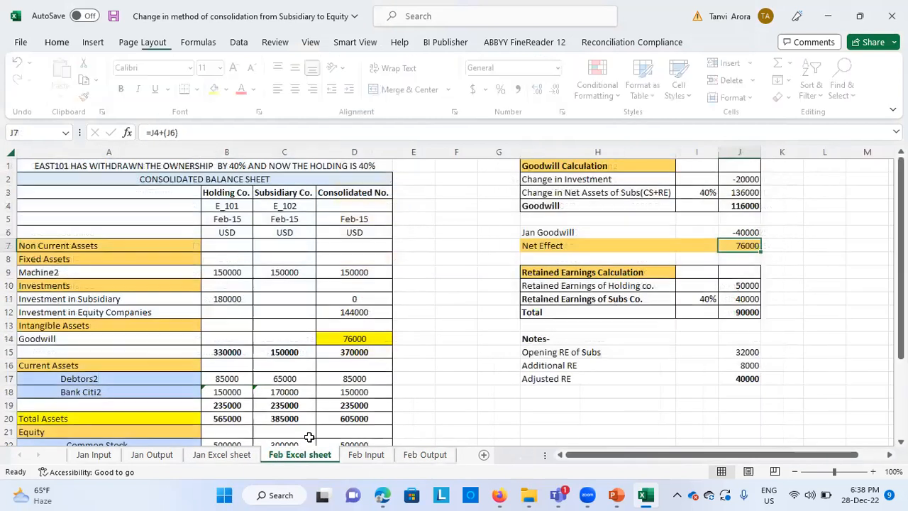
click(734, 192)
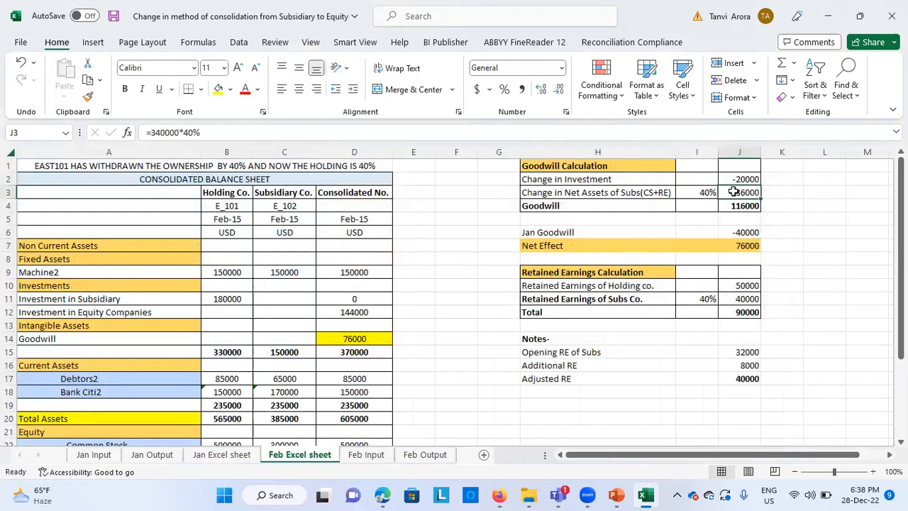
click(660, 193)
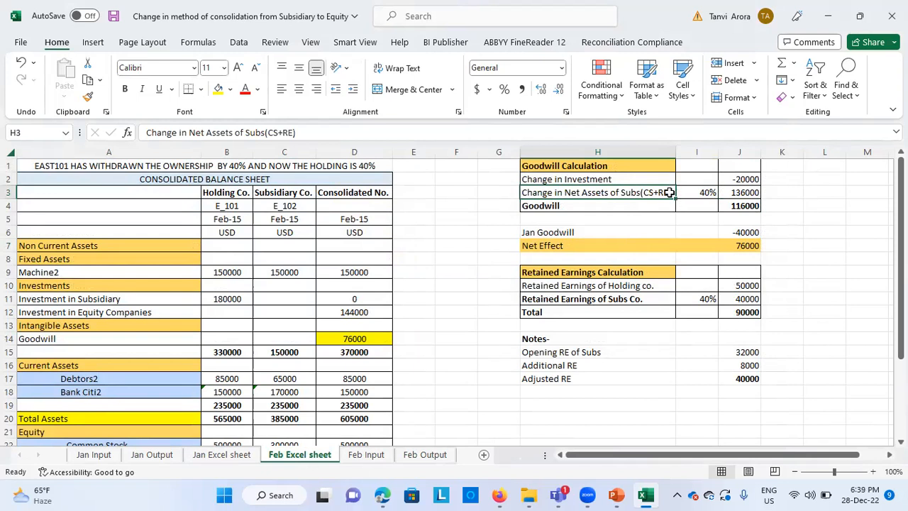
key(alt+Tab)
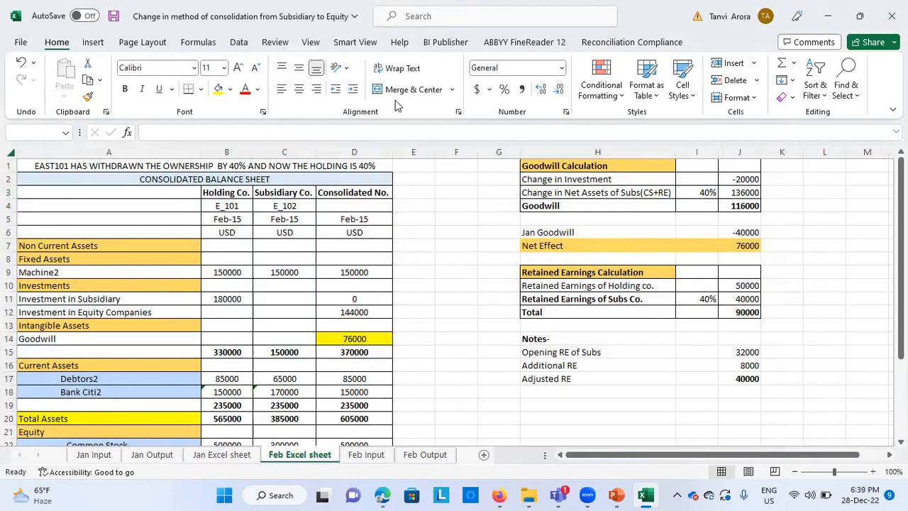
click(327, 132)
click(835, 190)
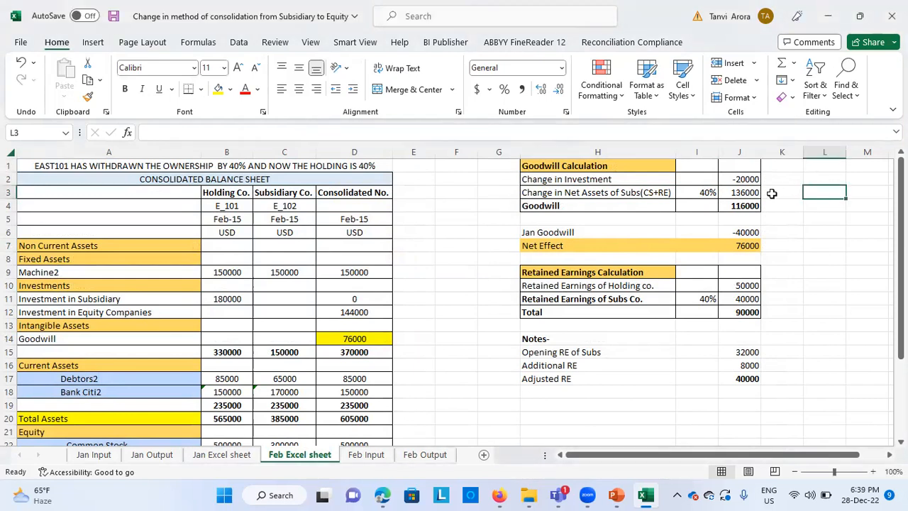
click(753, 192)
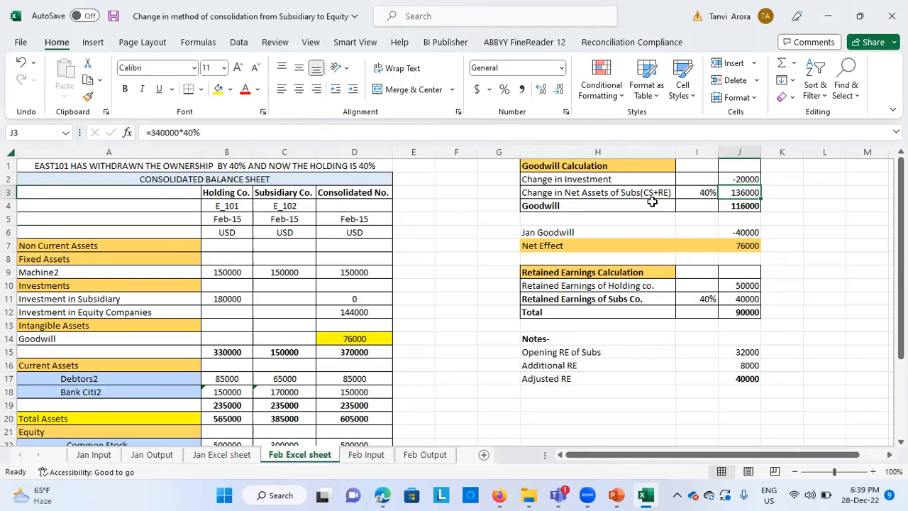
click(813, 203)
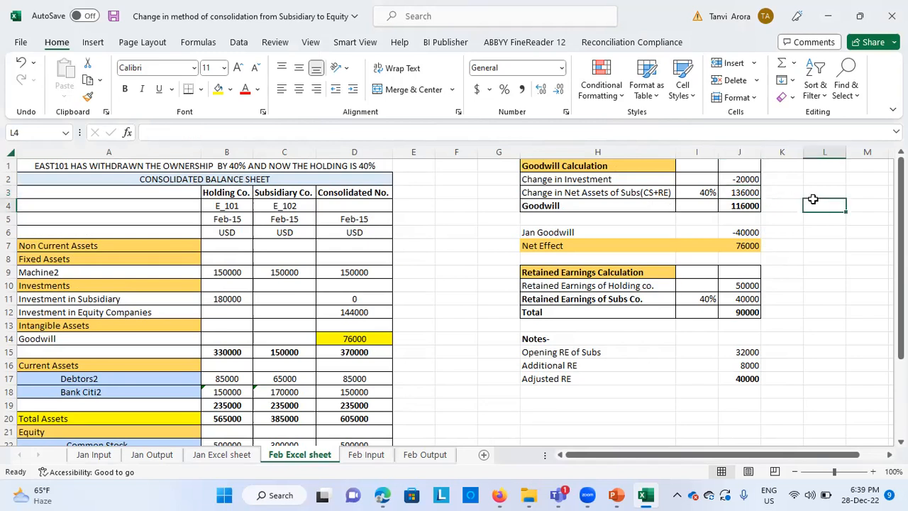
click(440, 455)
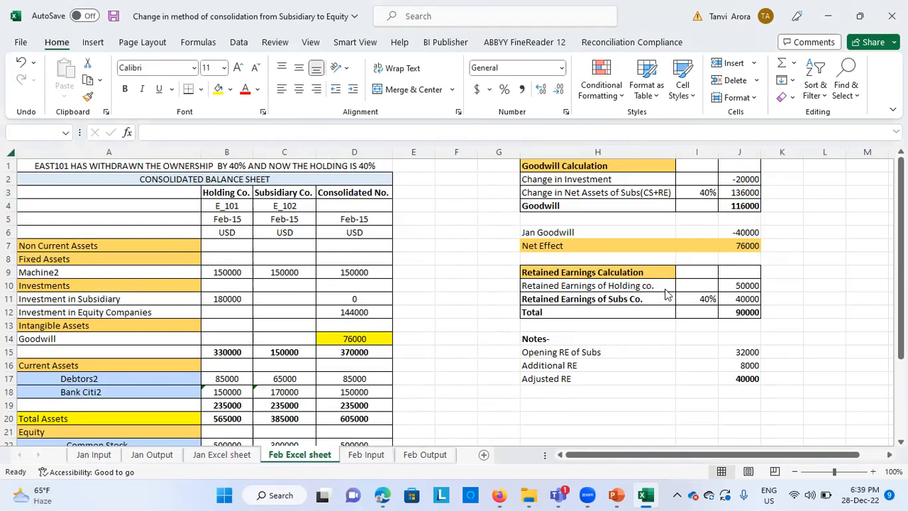
click(407, 457)
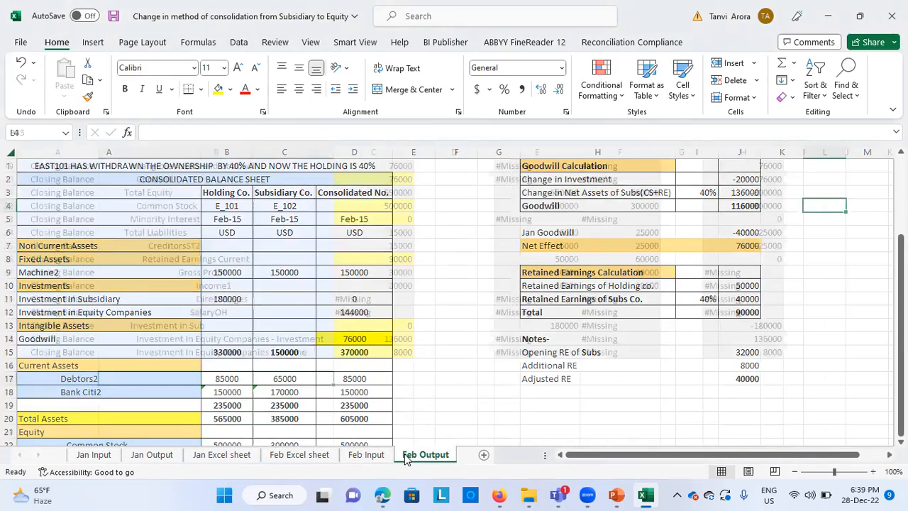
- Check the consolidated Investment In Equity Companies amounts against the Additional RE formula in the notes of Feb Excel sheet
click(374, 339)
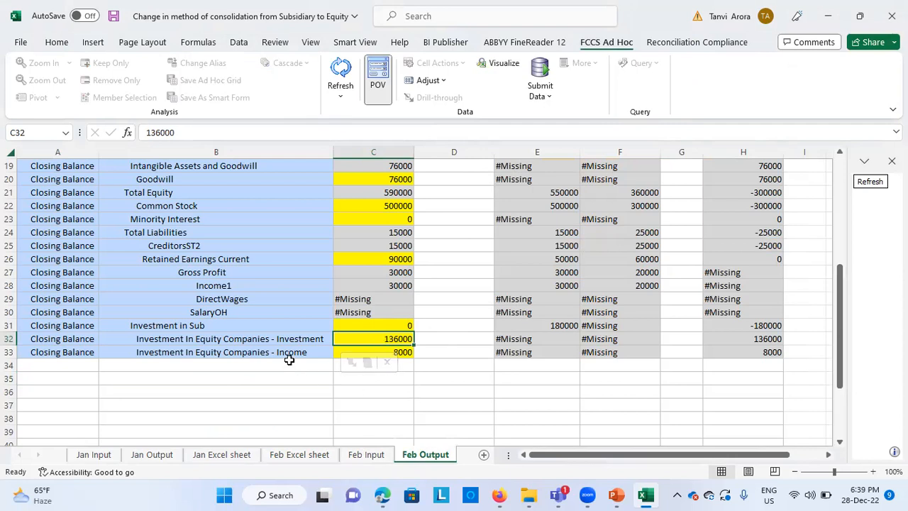
click(300, 455)
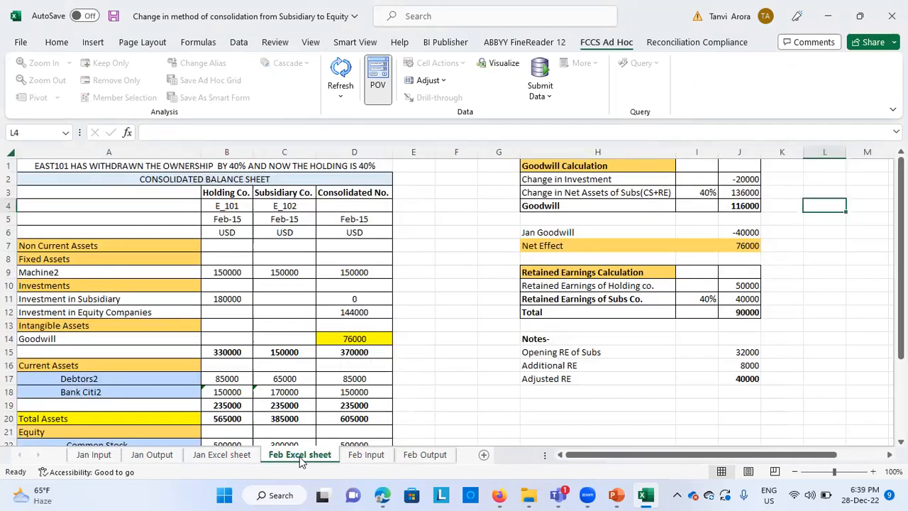
click(599, 366)
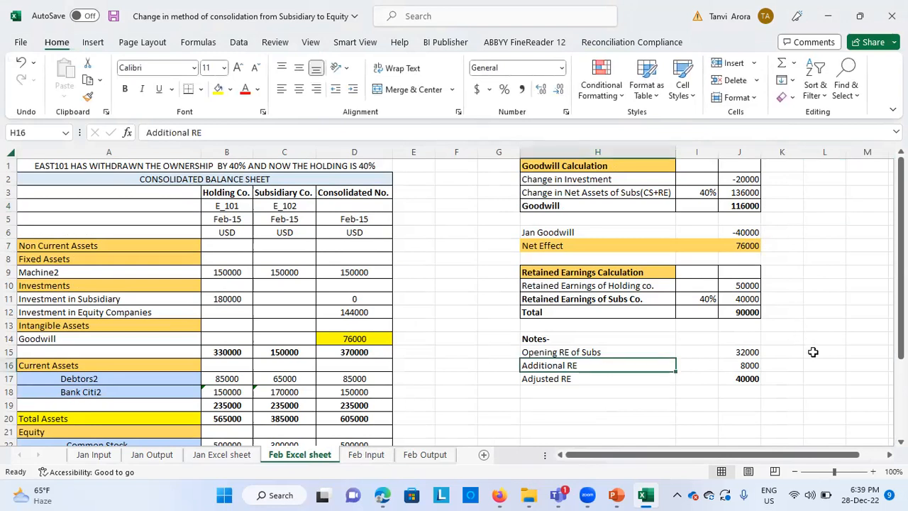
click(760, 365)
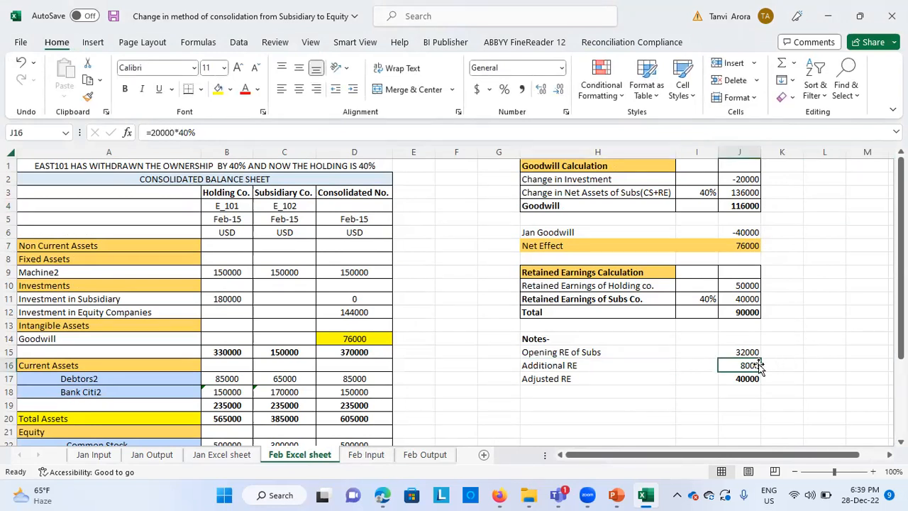
- Return to Feb Output and compare EAST101's Current Assets with the consolidated TotalE100 amount
click(426, 455)
scroll(411, 345, up, 4)
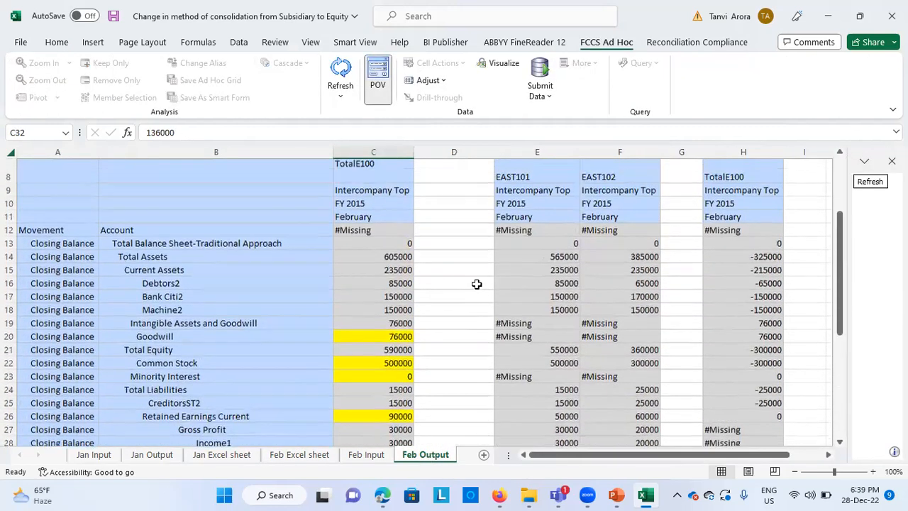
click(454, 285)
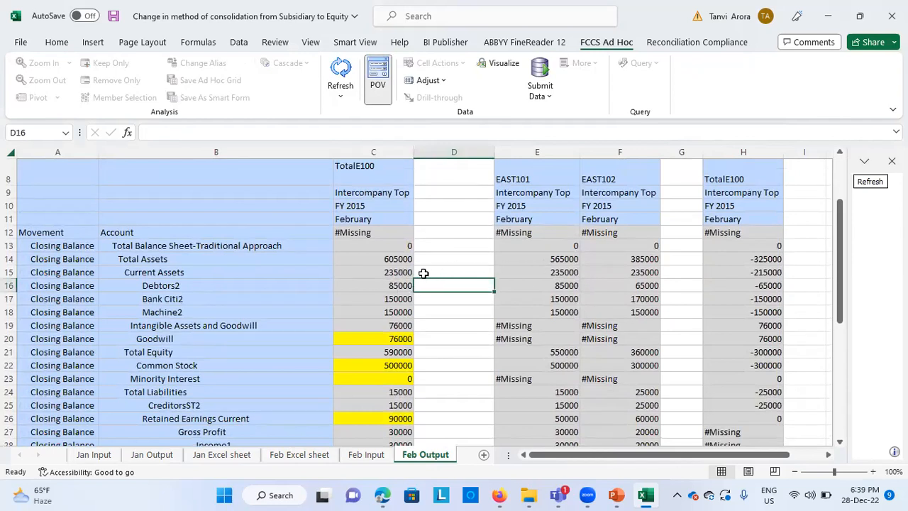
click(548, 271)
click(403, 274)
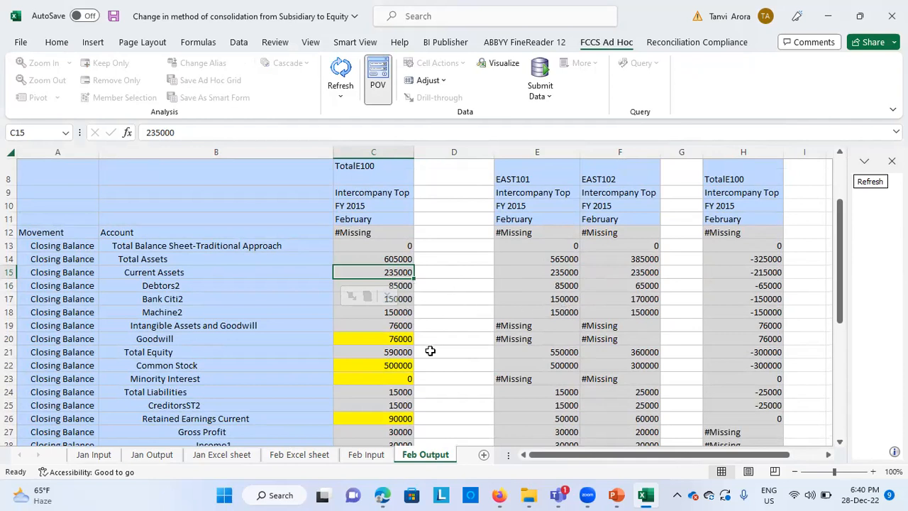
- Compare the CreditorsST2 liability of EAST101 with the consolidated TotalE100 amount on Feb Output
scroll(450, 367, down, 1)
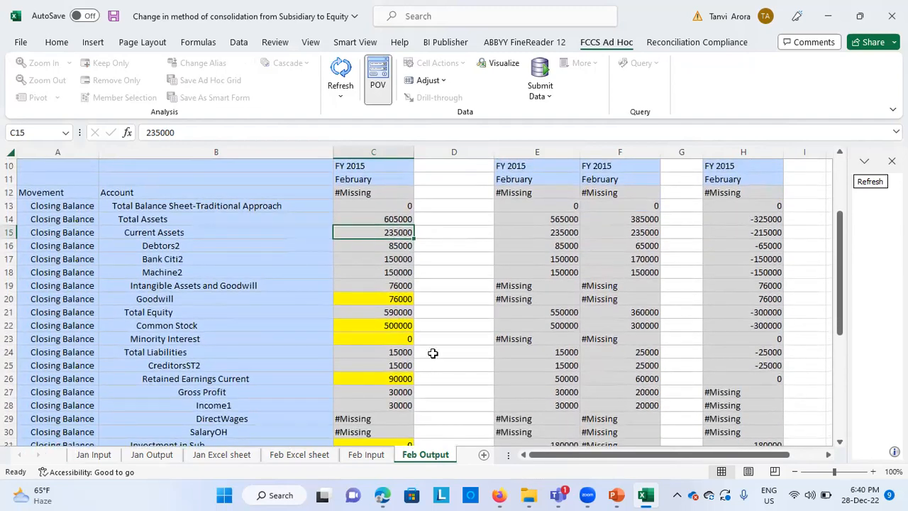
scroll(433, 369, down, 2)
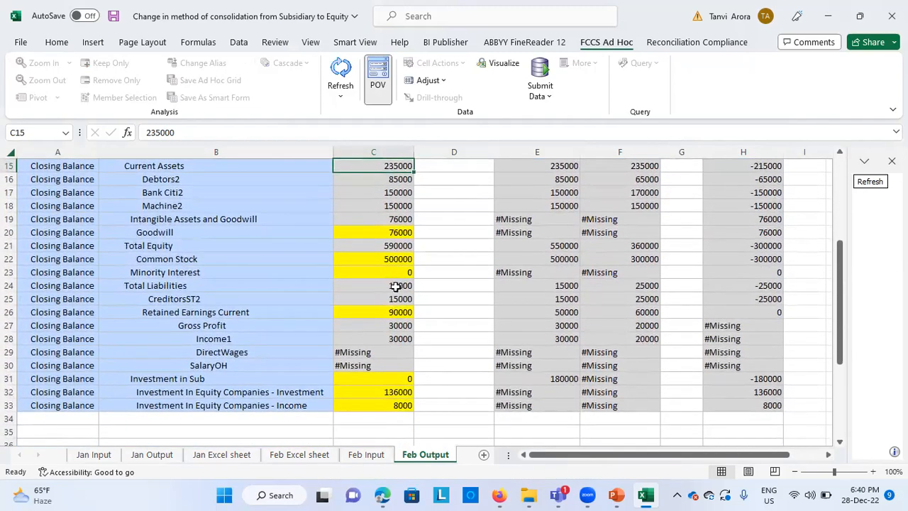
click(548, 300)
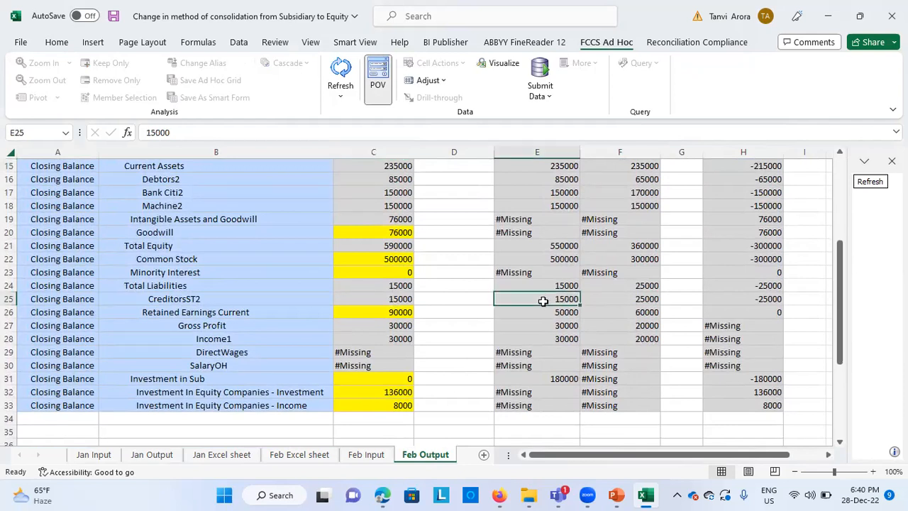
click(371, 300)
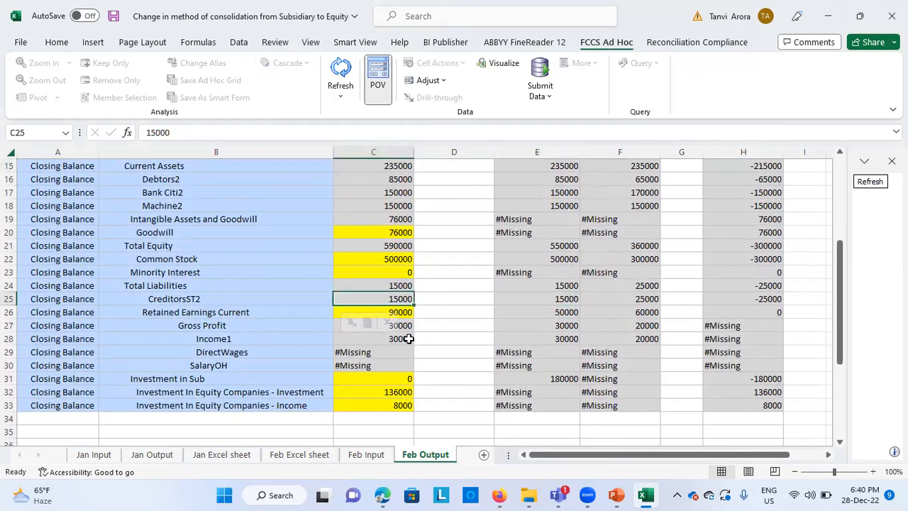
scroll(425, 409, down, 1)
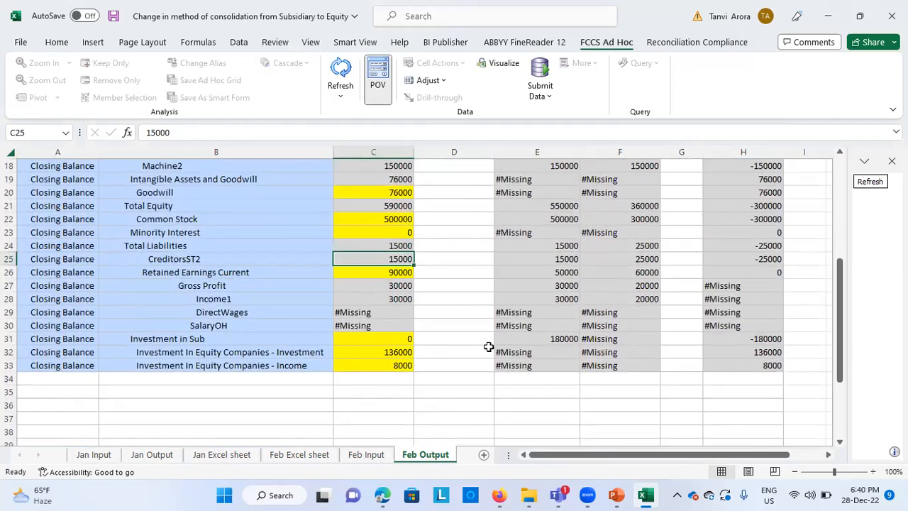
scroll(489, 347, up, 4)
scroll(426, 347, up, 1)
scroll(416, 348, down, 2)
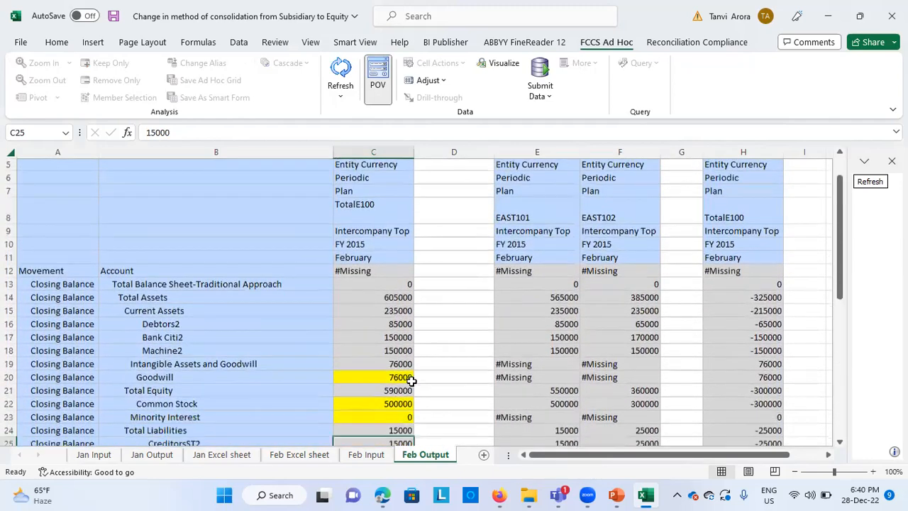
scroll(412, 383, down, 2)
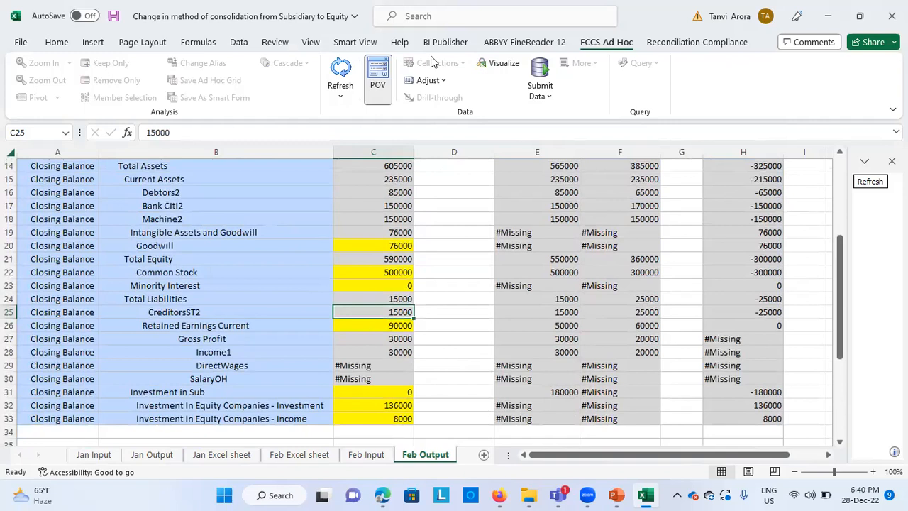
click(697, 245)
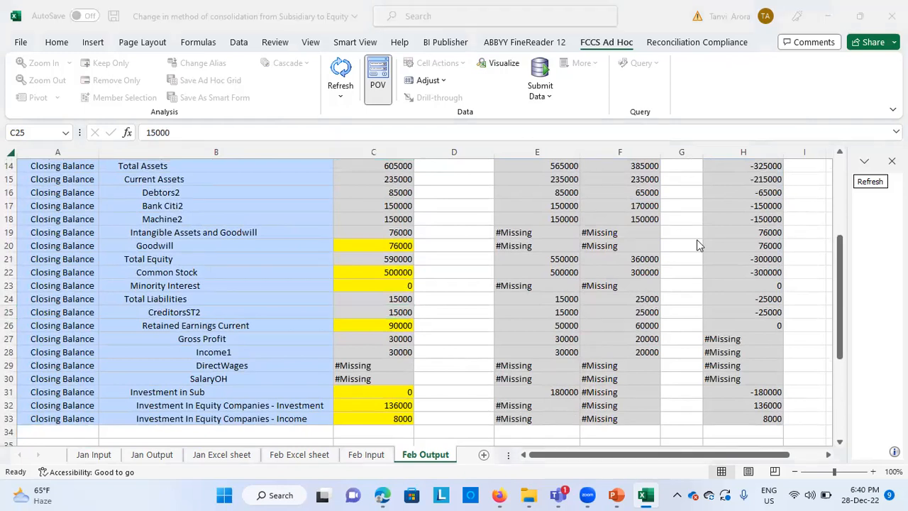